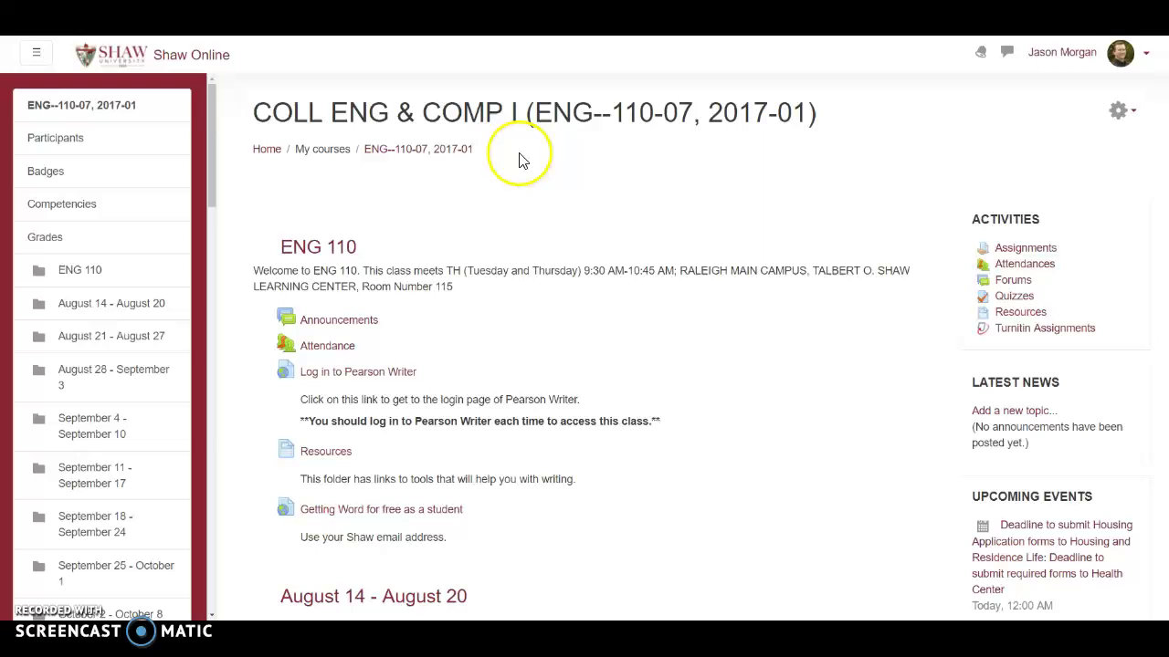
Open Gradebook setup for ENG-110-07 and review weighted categories like Attendance 10% and Quizzes and Assignments 20%
left_click_drag(539, 110, 694, 111)
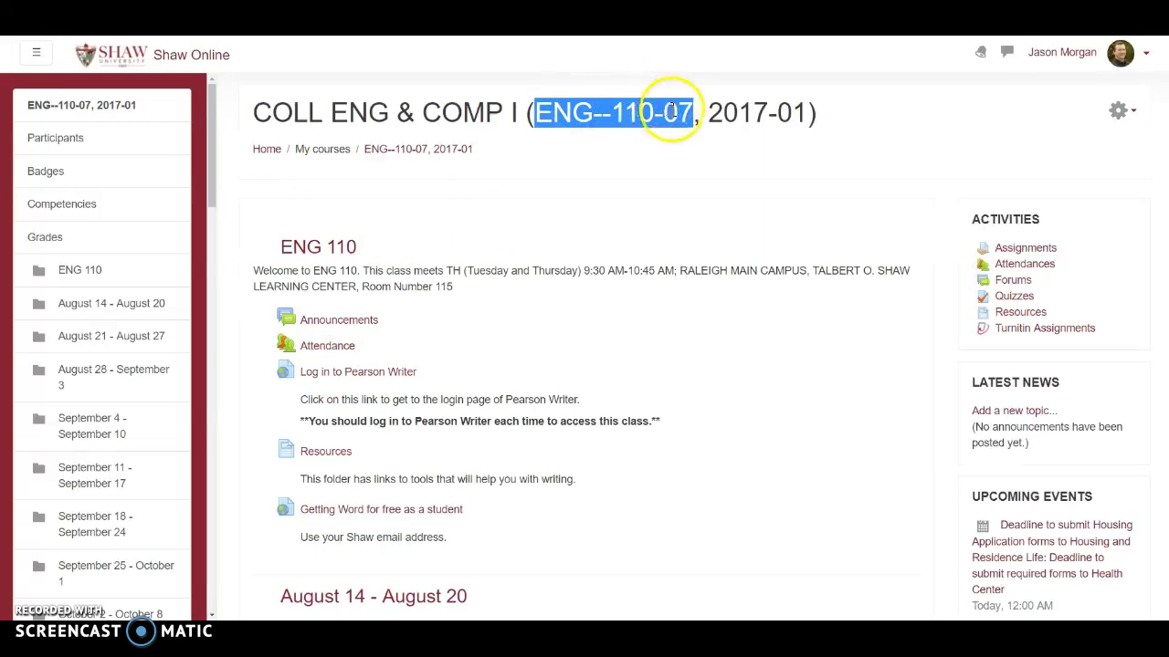
scroll(521, 223, "down", 3)
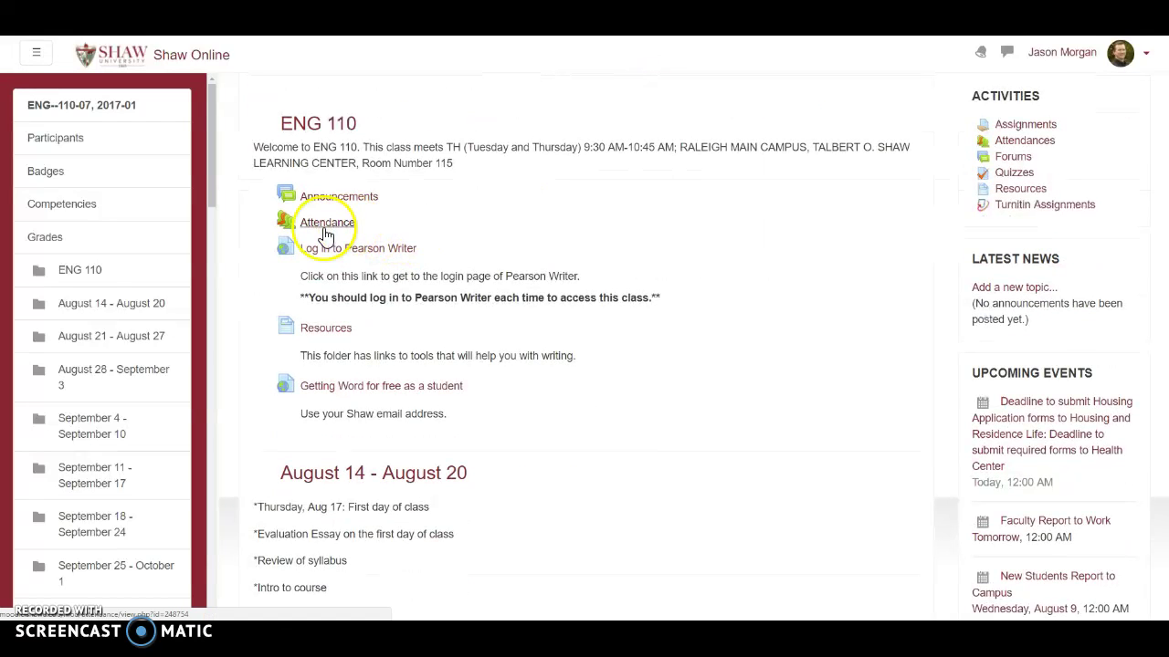
left_click(112, 243)
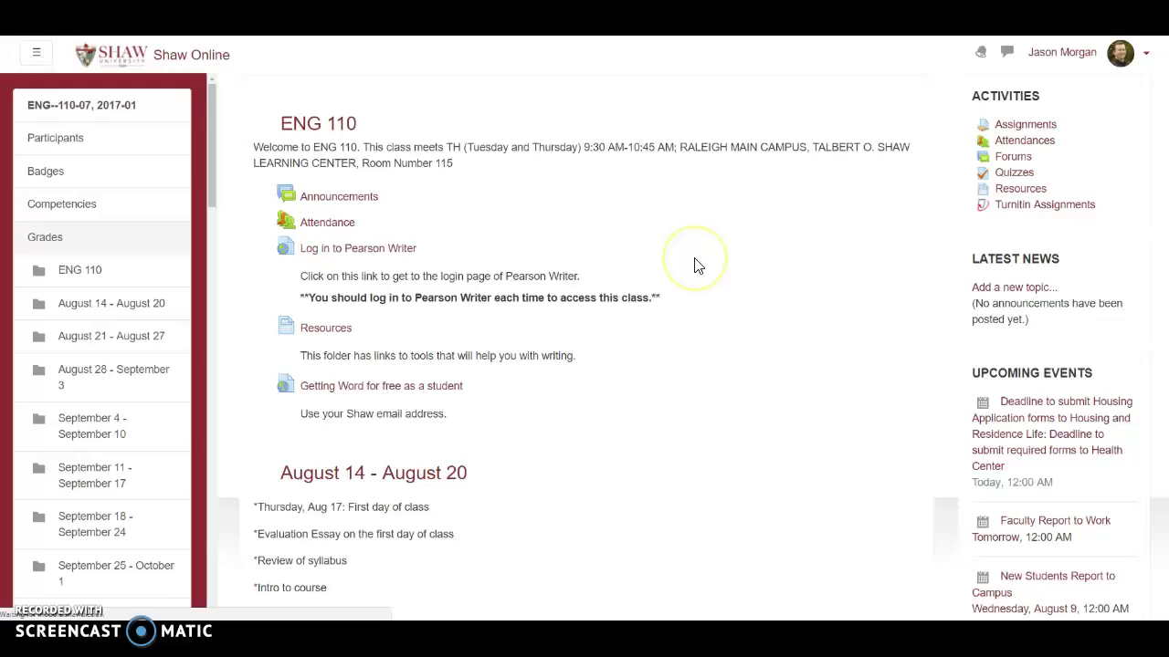
left_click(811, 263)
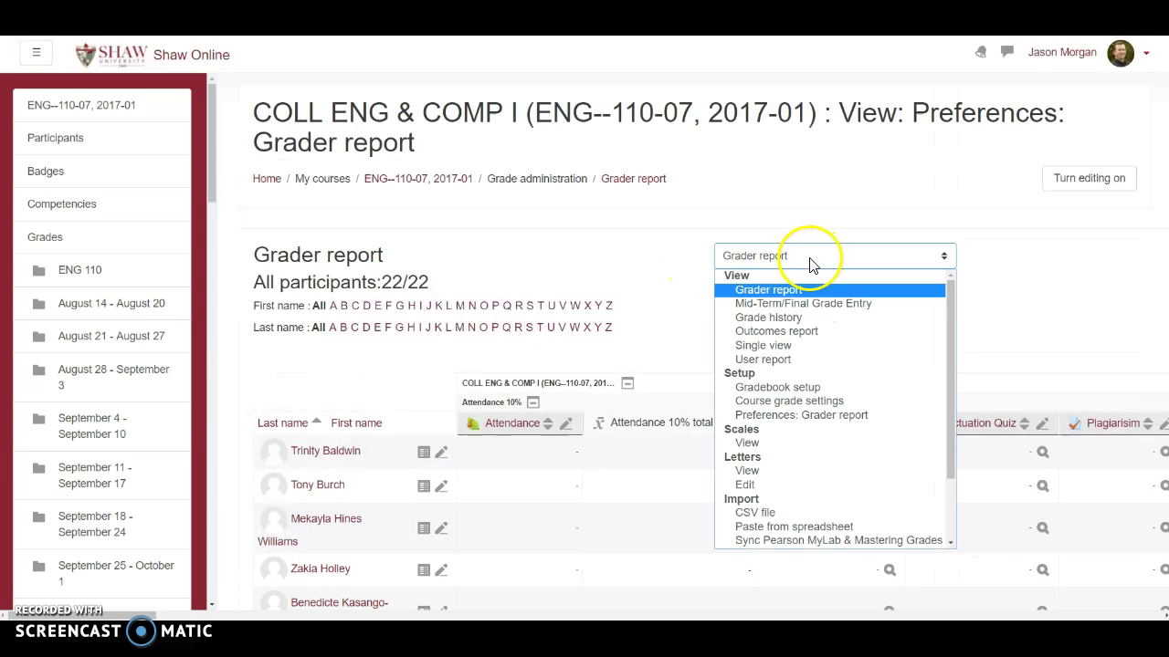
left_click(778, 388)
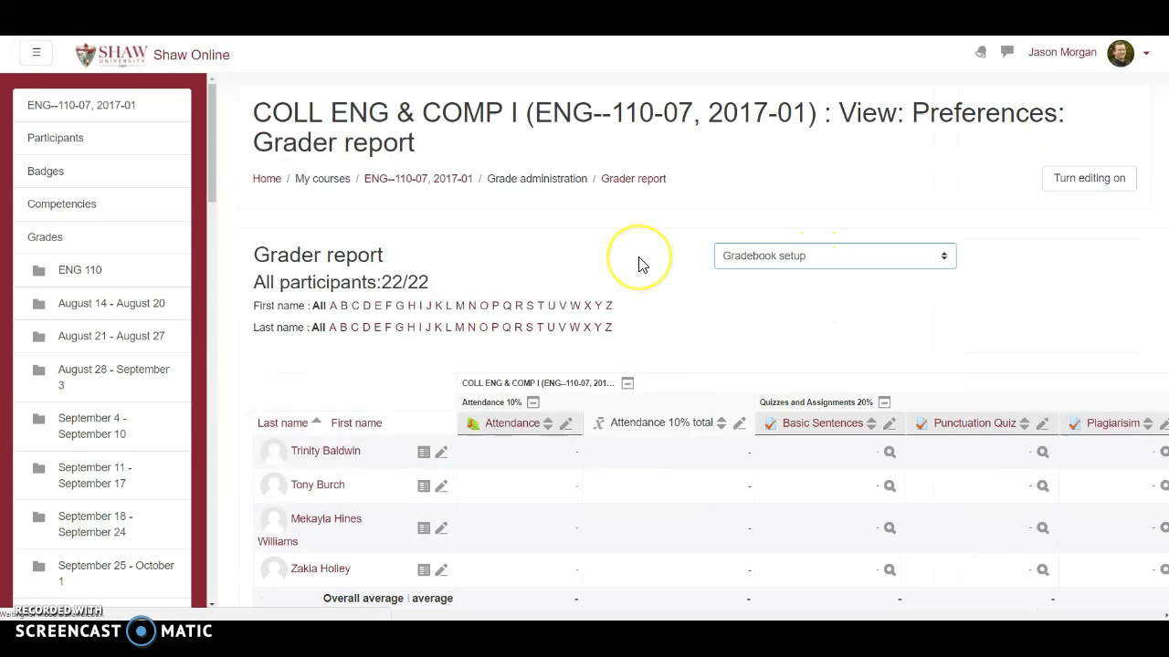
scroll(639, 265, "down", 3)
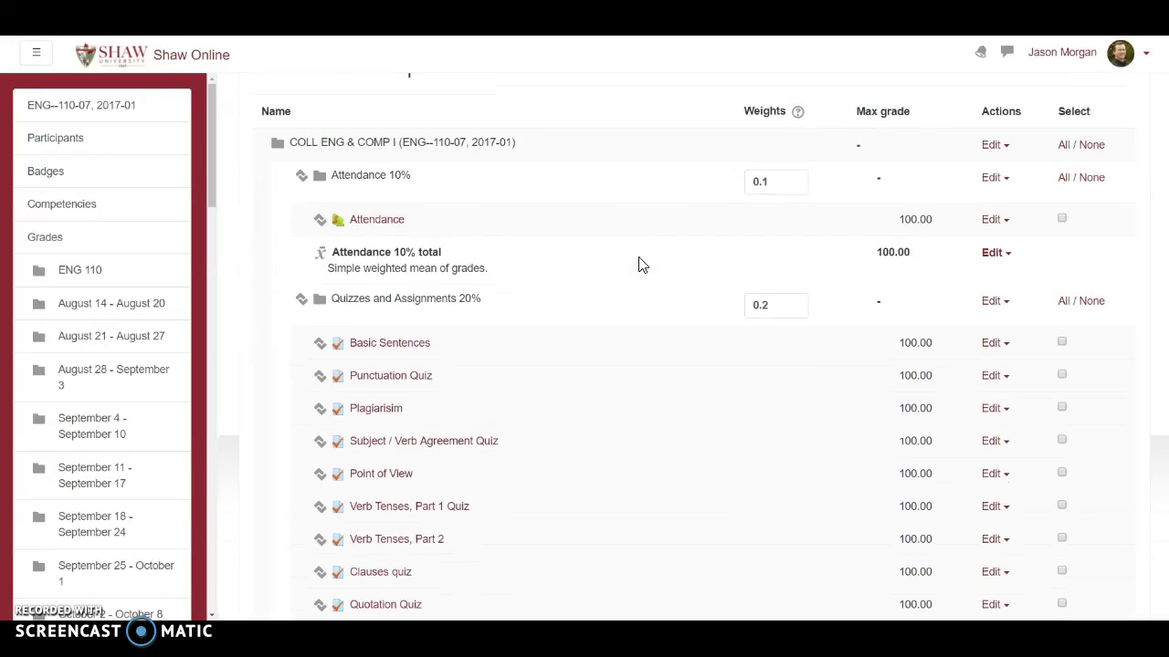
scroll(570, 265, "down", 15)
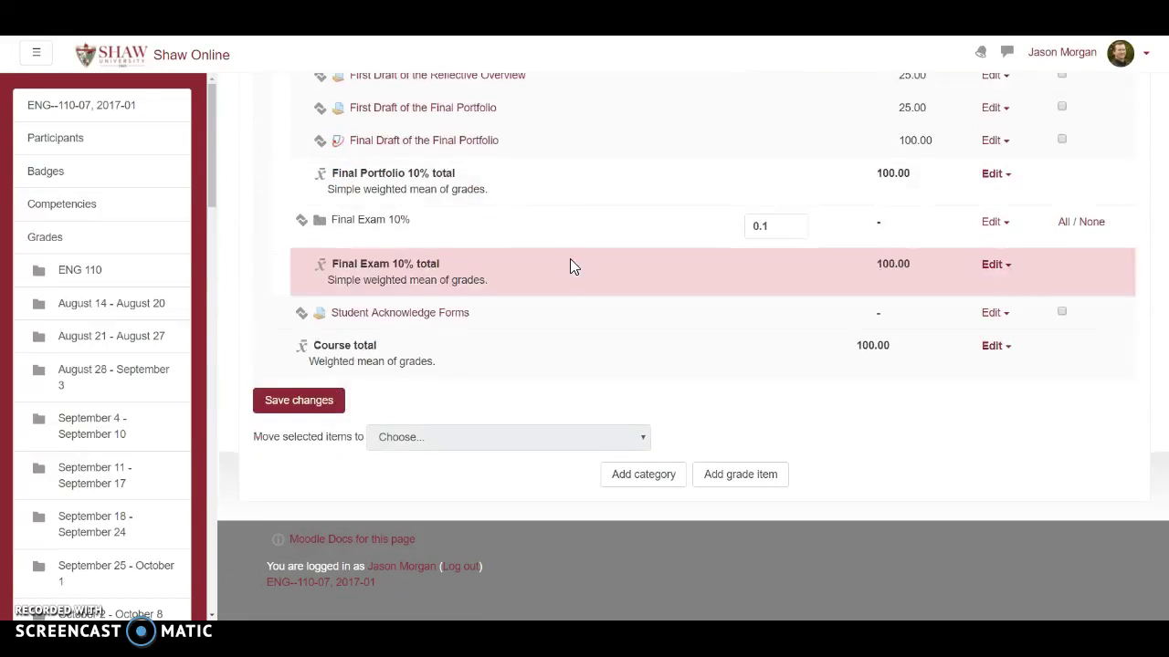
scroll(569, 265, "up", 9)
scroll(569, 265, "up", 10)
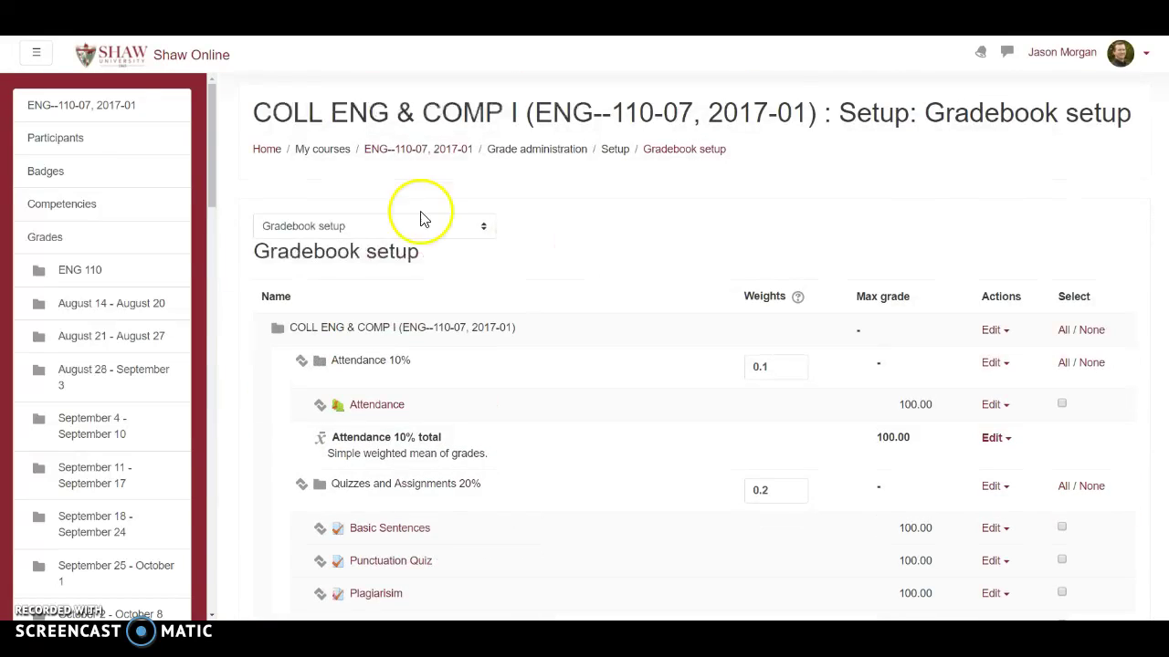
Go back to the ENG-110-07 course home and scroll through its August–December weekly sections
left_click(116, 111)
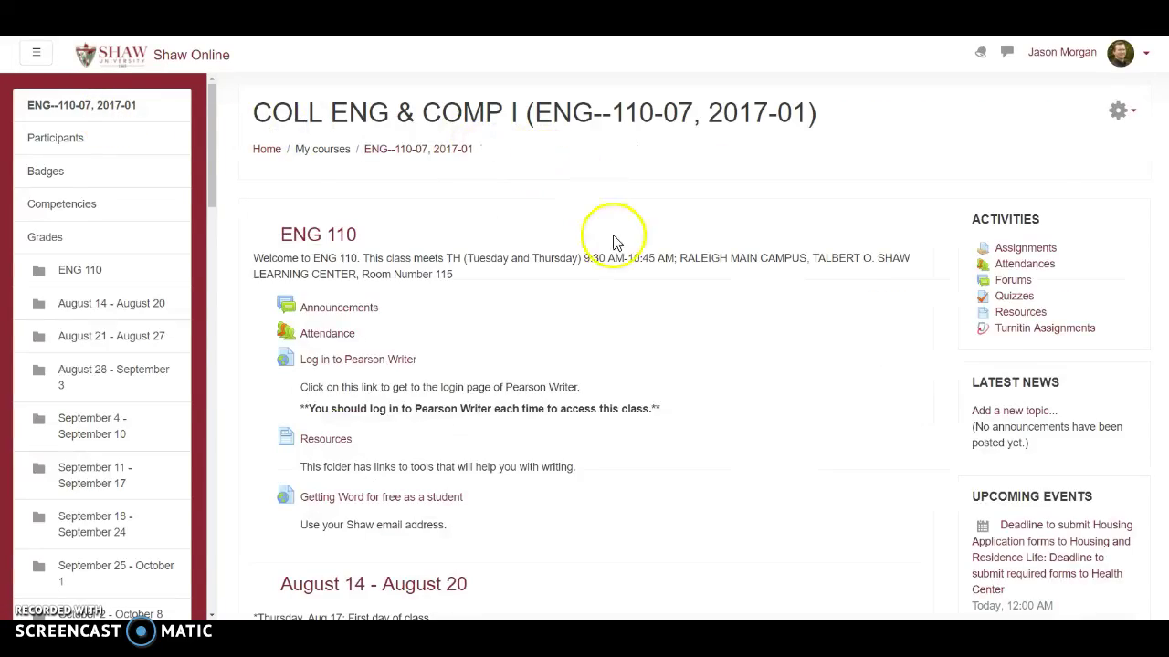
scroll(633, 274, "down", 20)
scroll(640, 276, "down", 20)
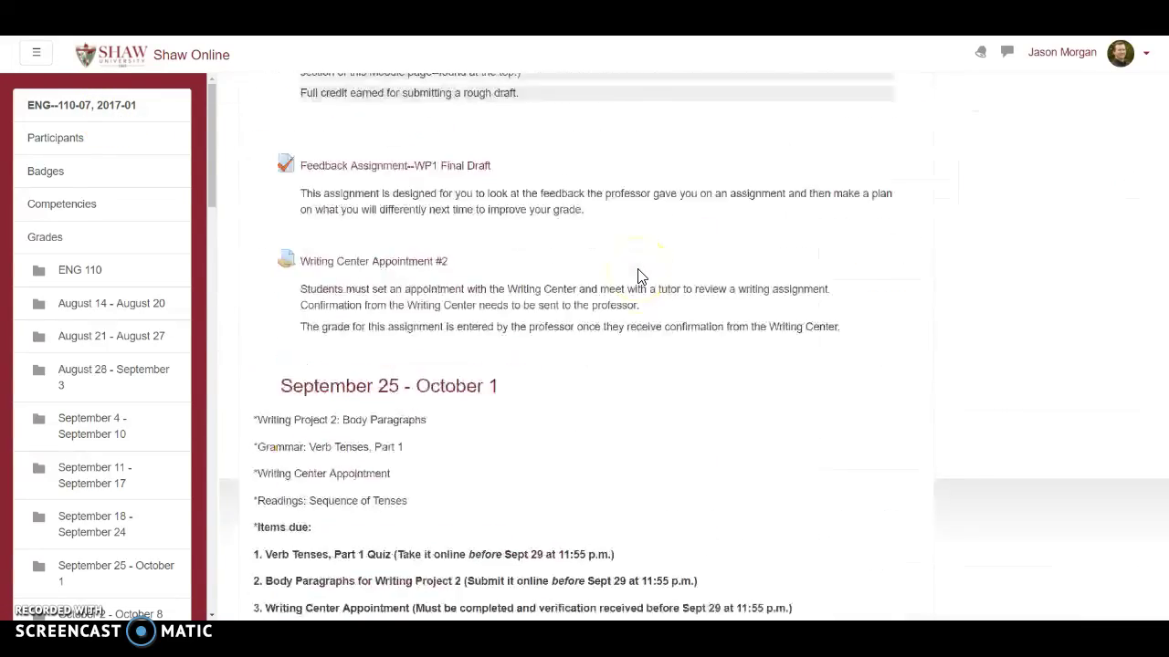
scroll(639, 274, "down", 20)
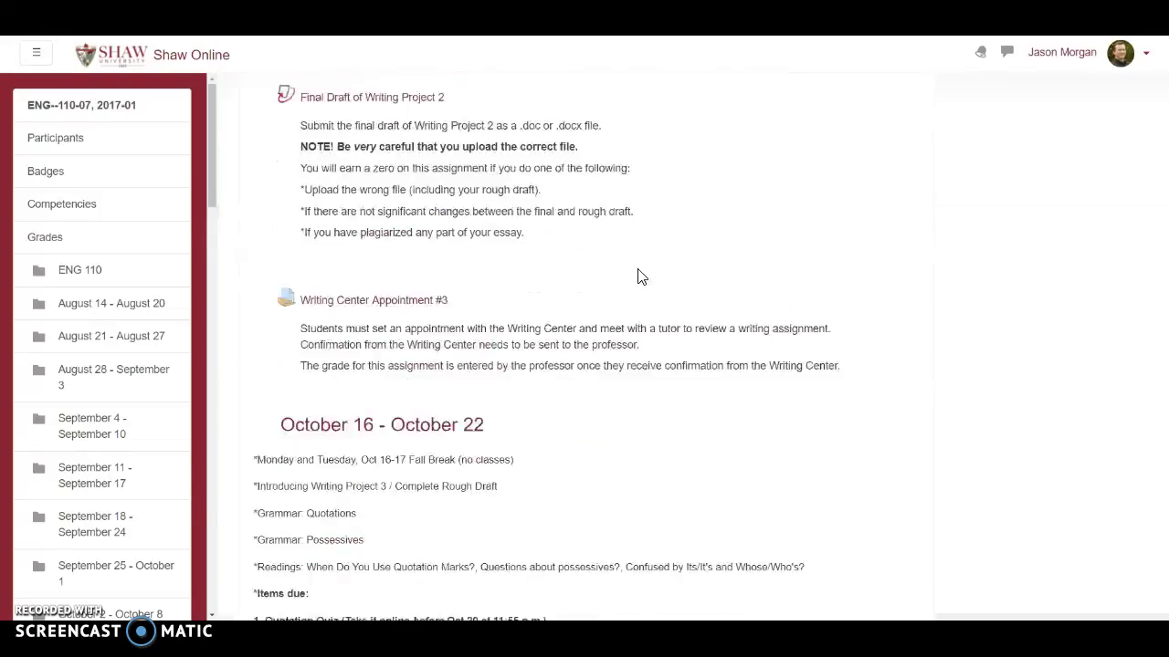
scroll(639, 274, "down", 10)
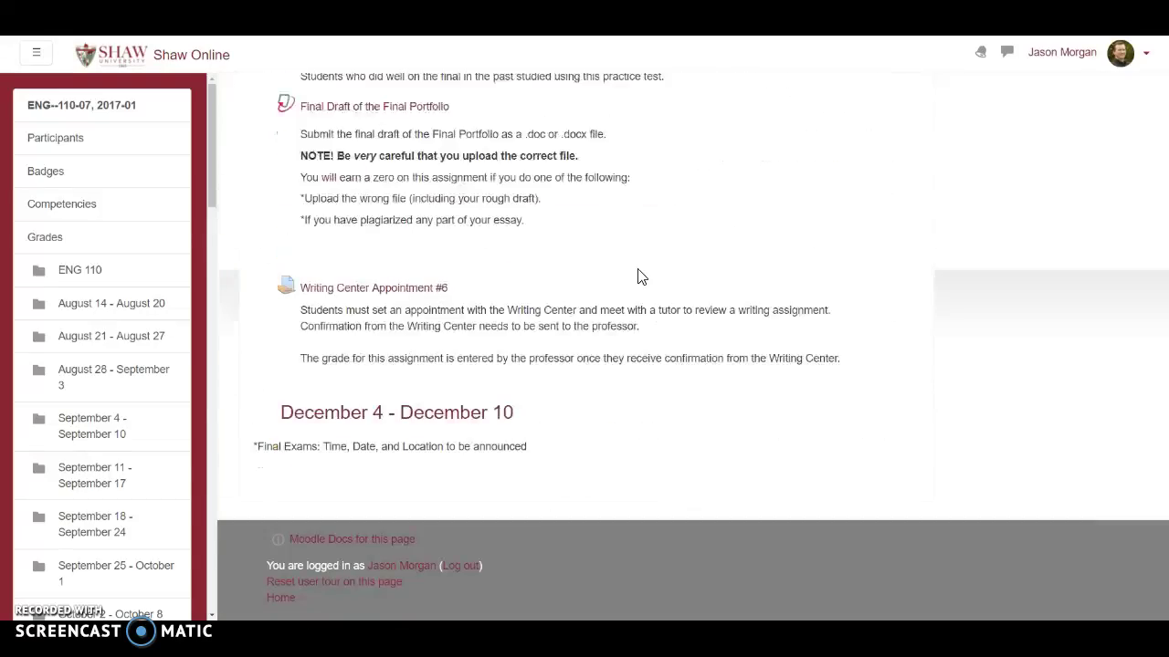
scroll(644, 277, "up", 20)
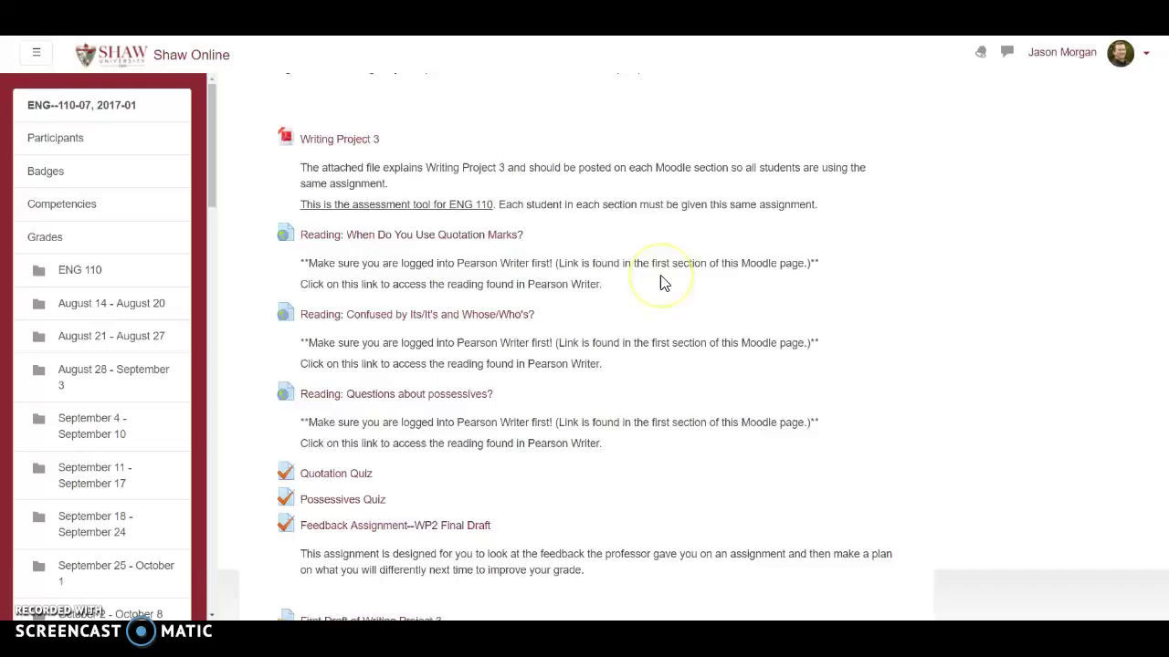
scroll(661, 283, "up", 20)
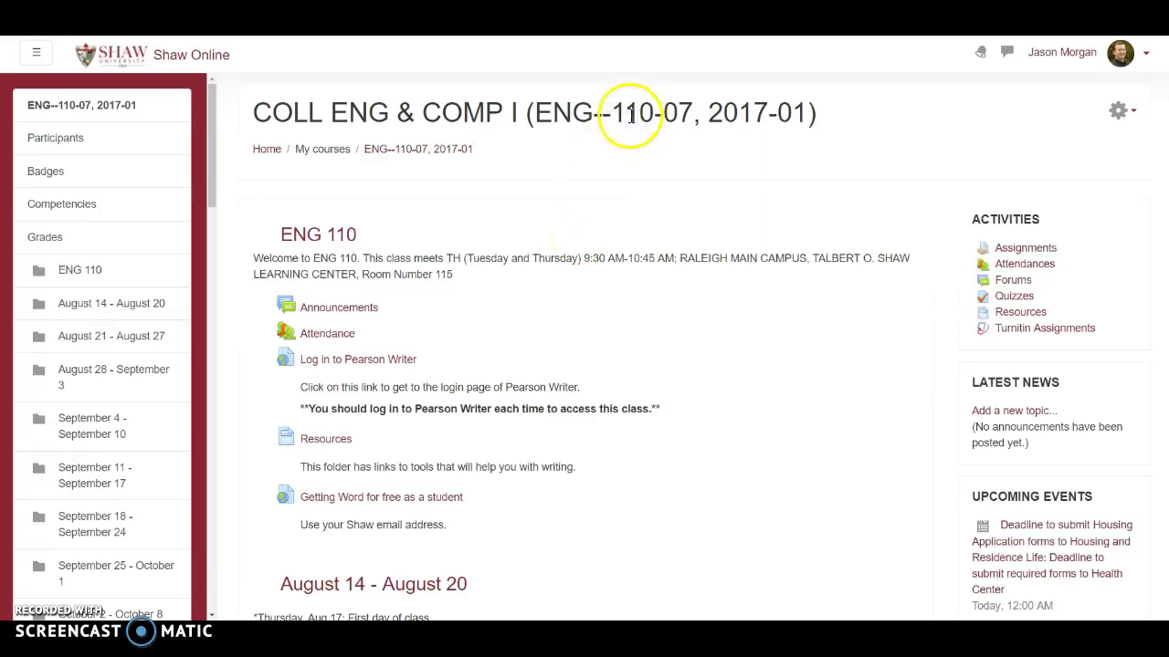
Open Gradebook setup for ENG-110-06, which shows only a Course total out of 100.00
left_click_drag(620, 111, 653, 111)
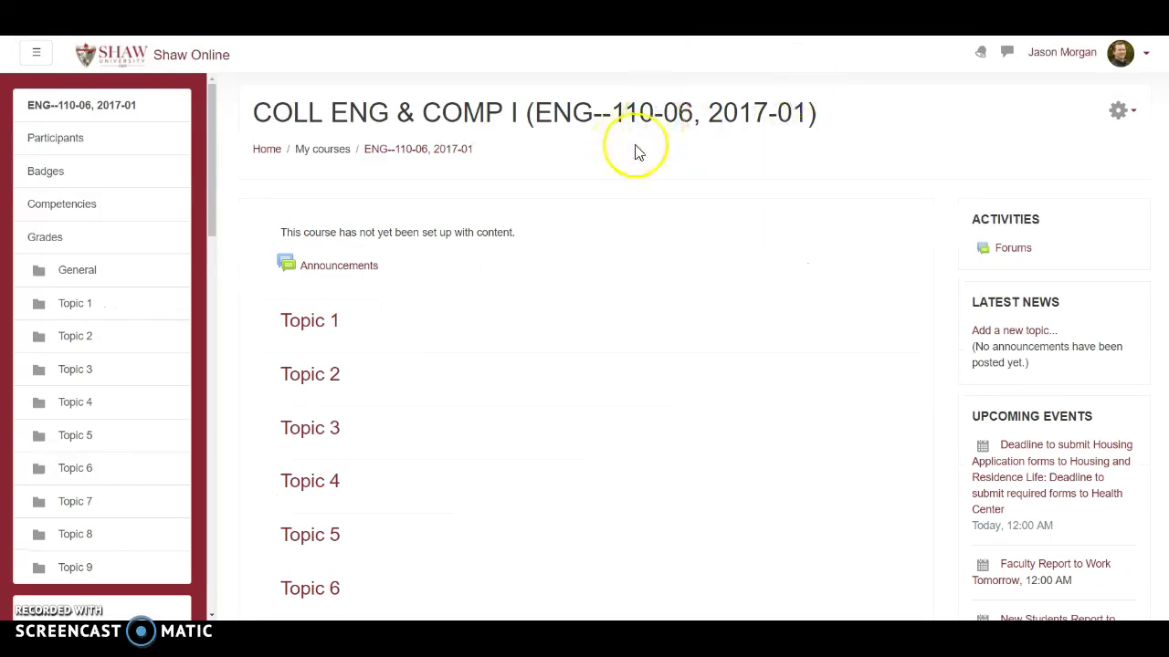
scroll(684, 295, "down", 3)
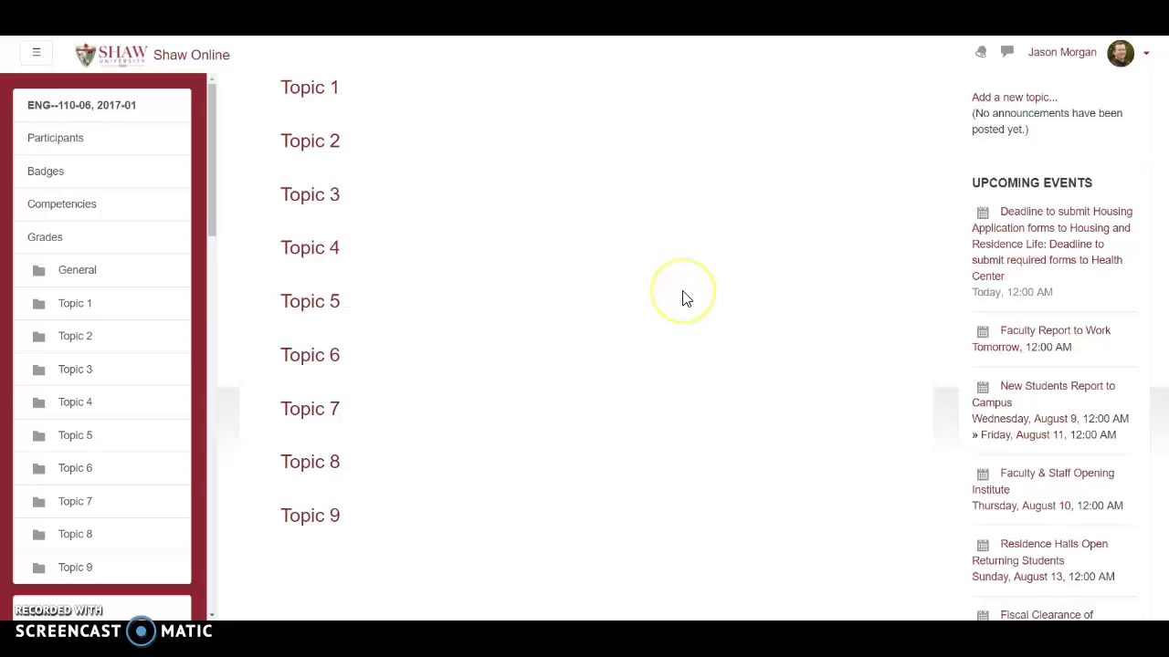
scroll(684, 297, "up", 3)
scroll(684, 297, "down", 2)
scroll(684, 297, "up", 3)
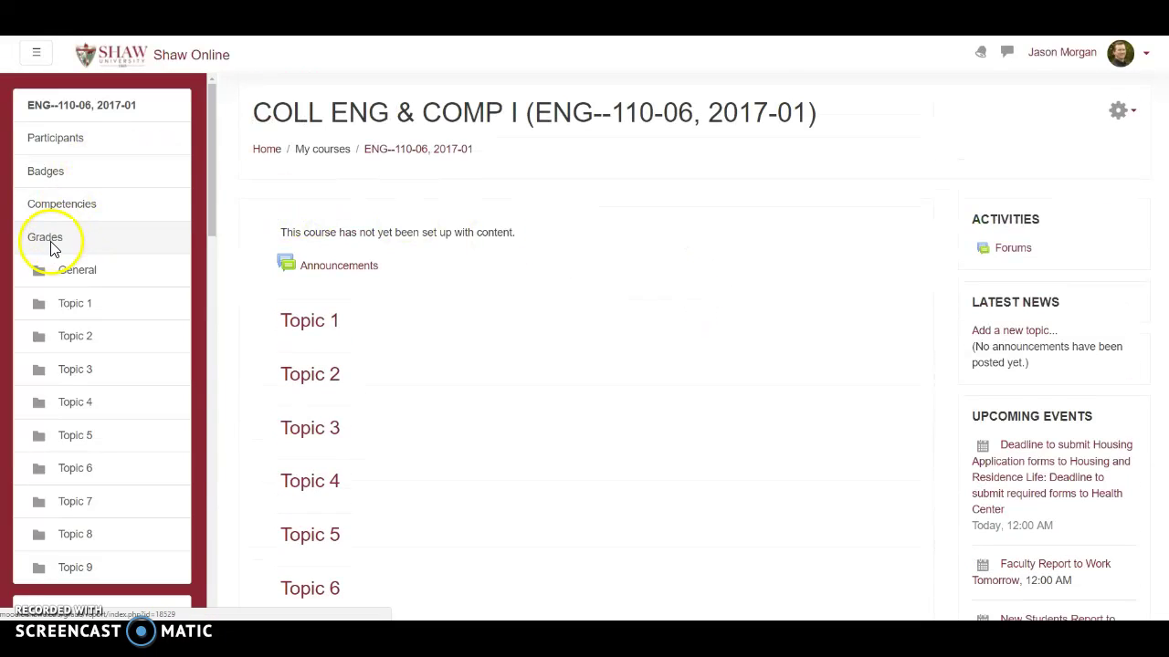
left_click(156, 244)
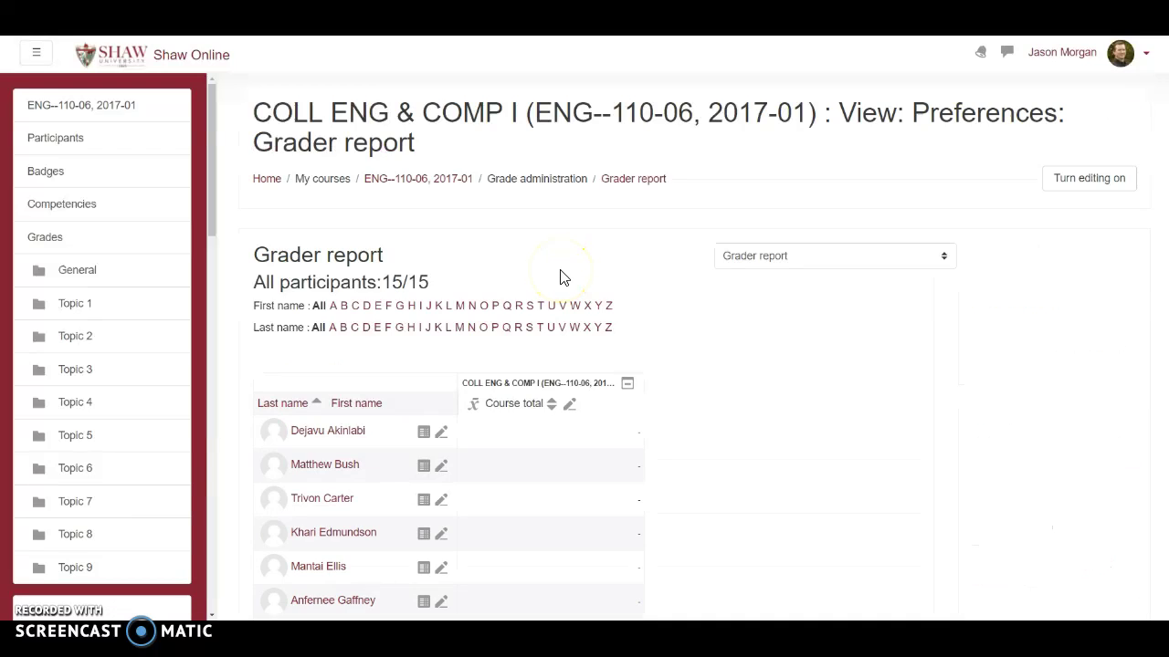
left_click(784, 258)
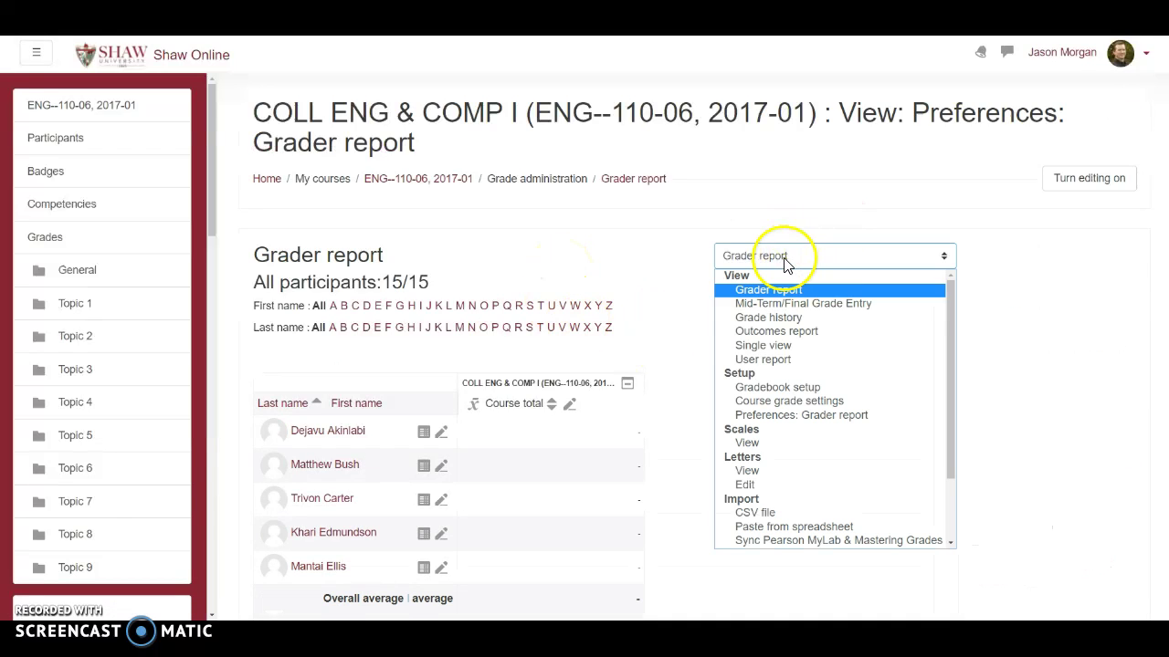
left_click(770, 389)
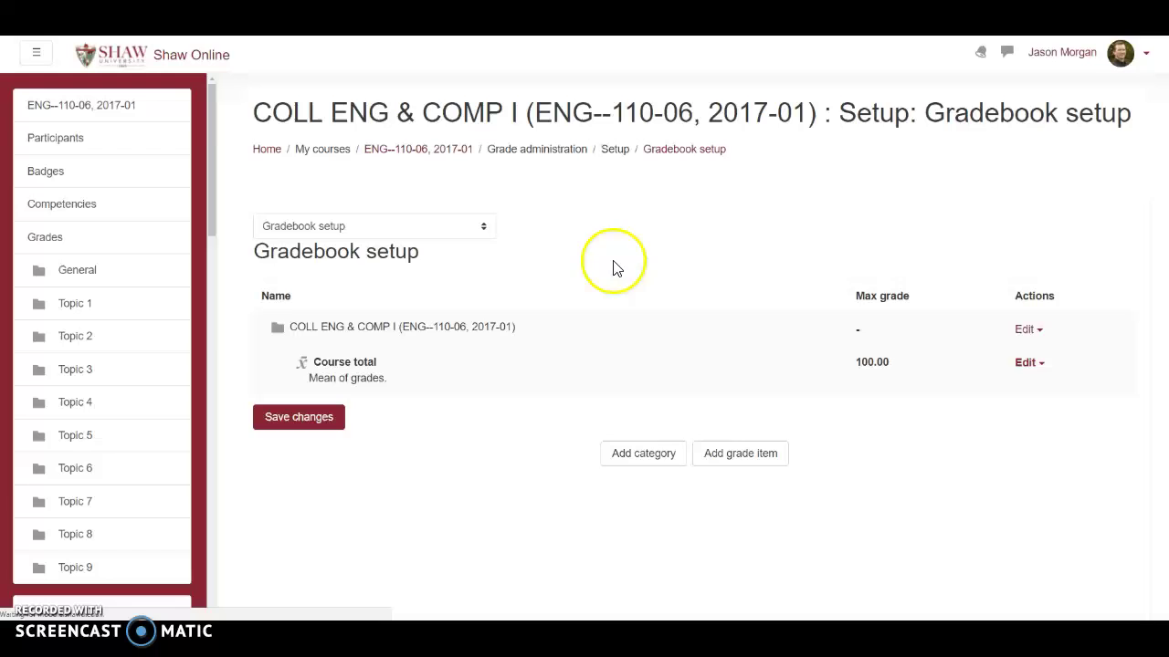
scroll(703, 290, "down", 2)
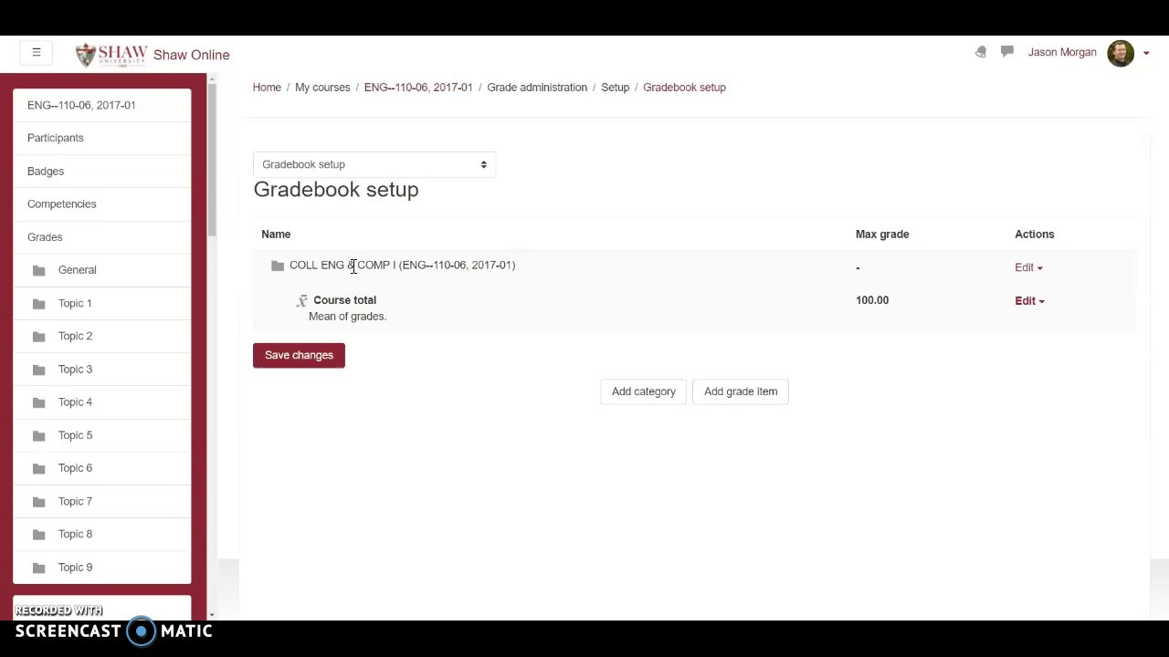
Return to the ENG--110-06 course home and look over its Announcements and empty Topic 1–9 sections
left_click(90, 113)
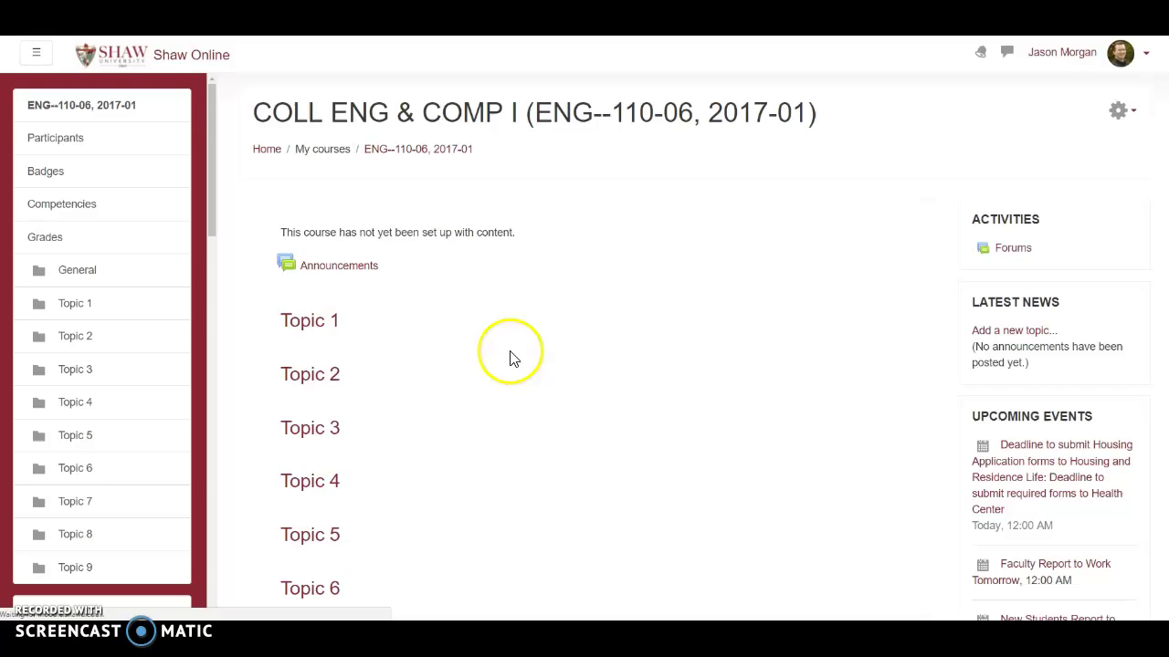
scroll(469, 320, "down", 3)
scroll(469, 320, "down", 3)
scroll(470, 319, "up", 5)
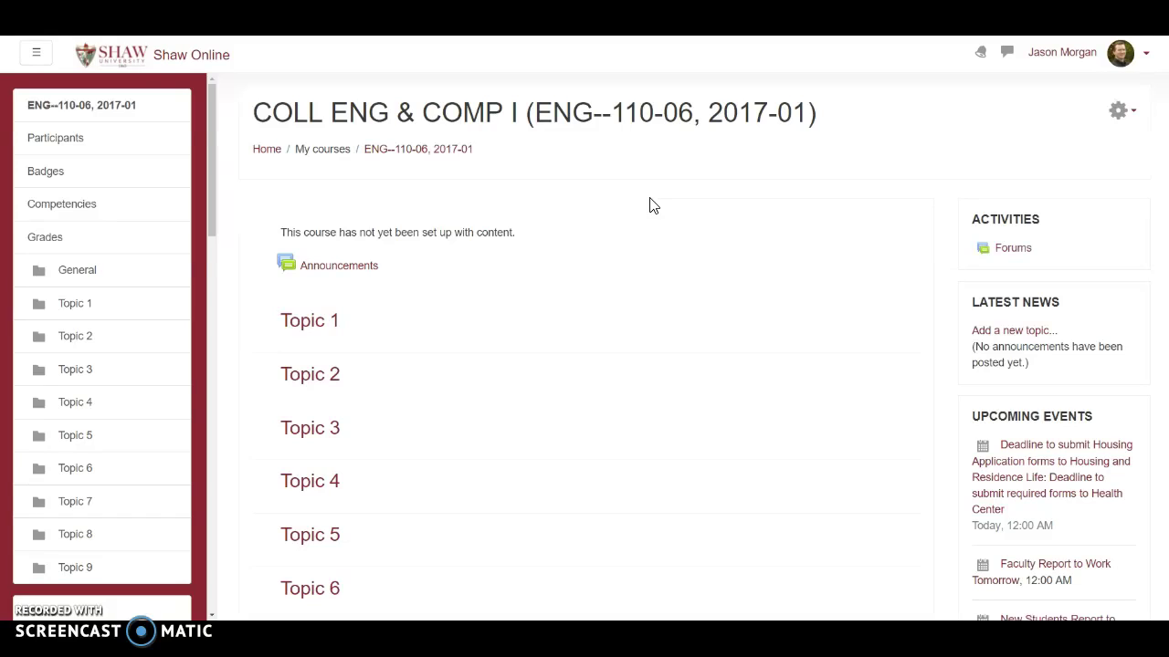
left_click(684, 245)
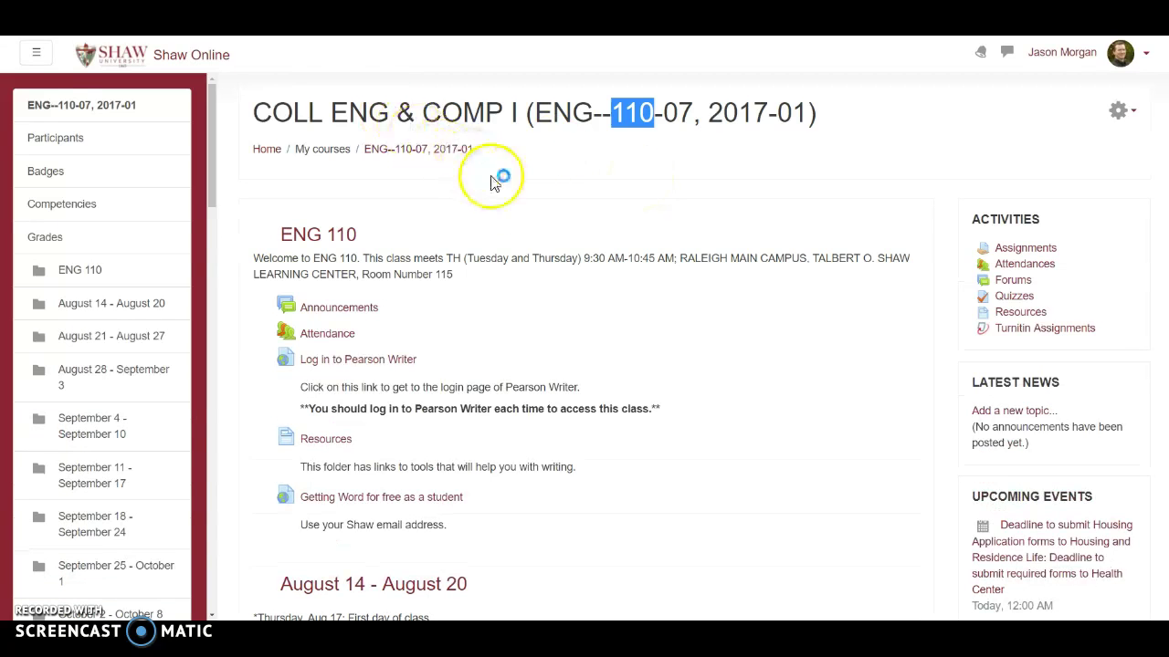
left_click(548, 198)
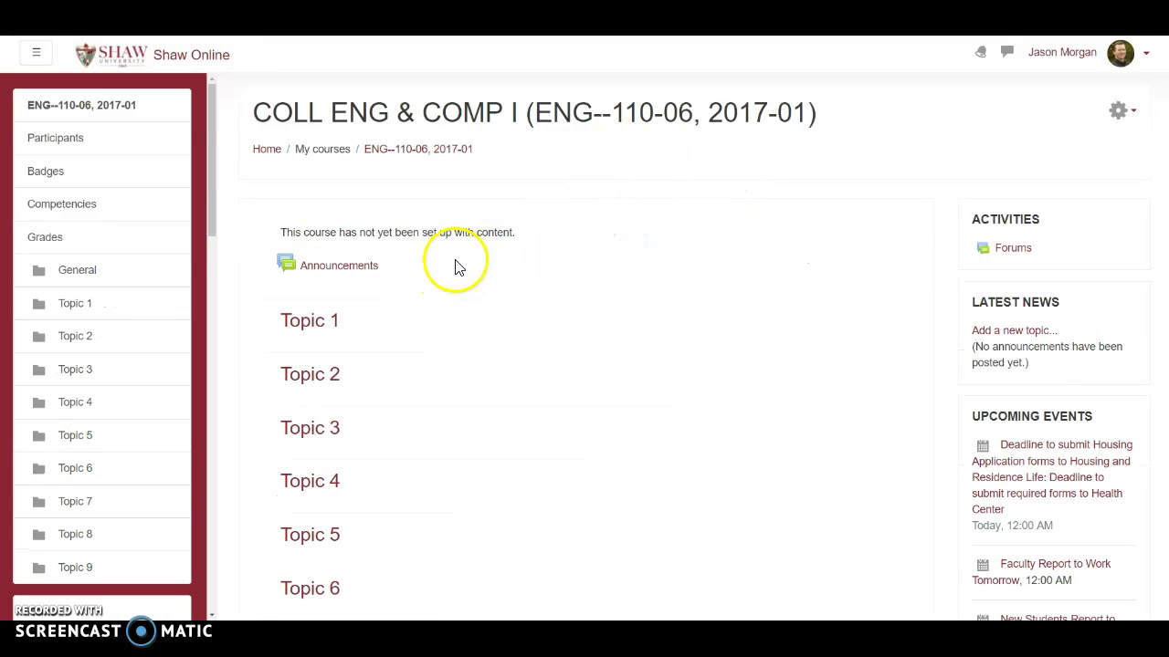
scroll(483, 285, "down", 2)
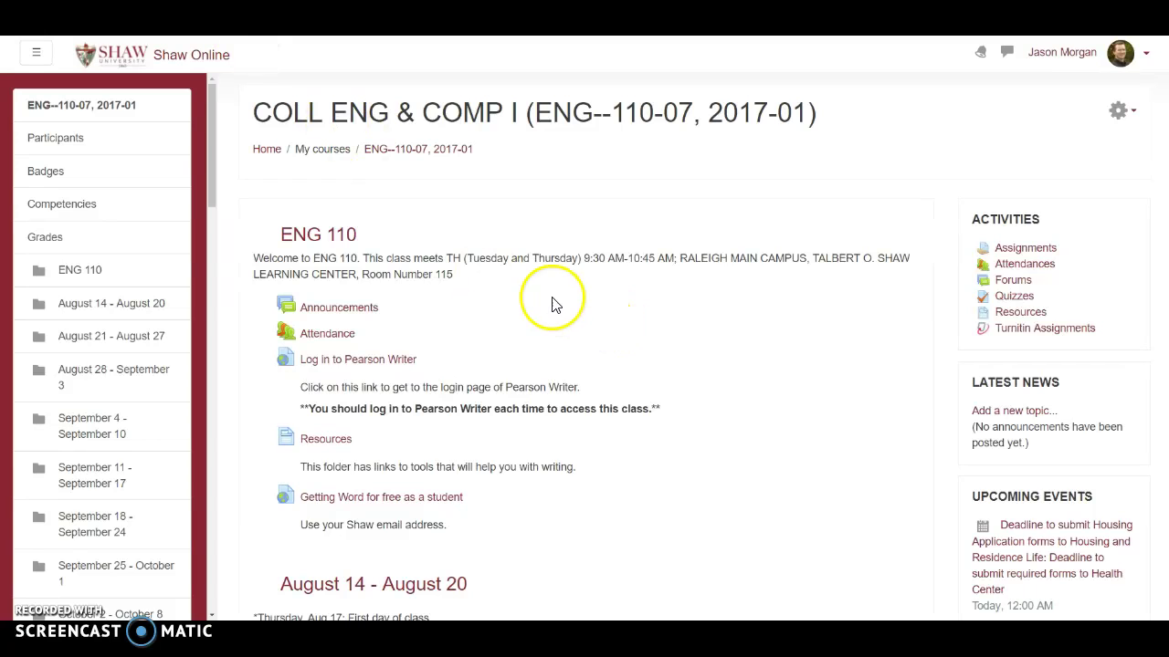
scroll(498, 273, "down", 2)
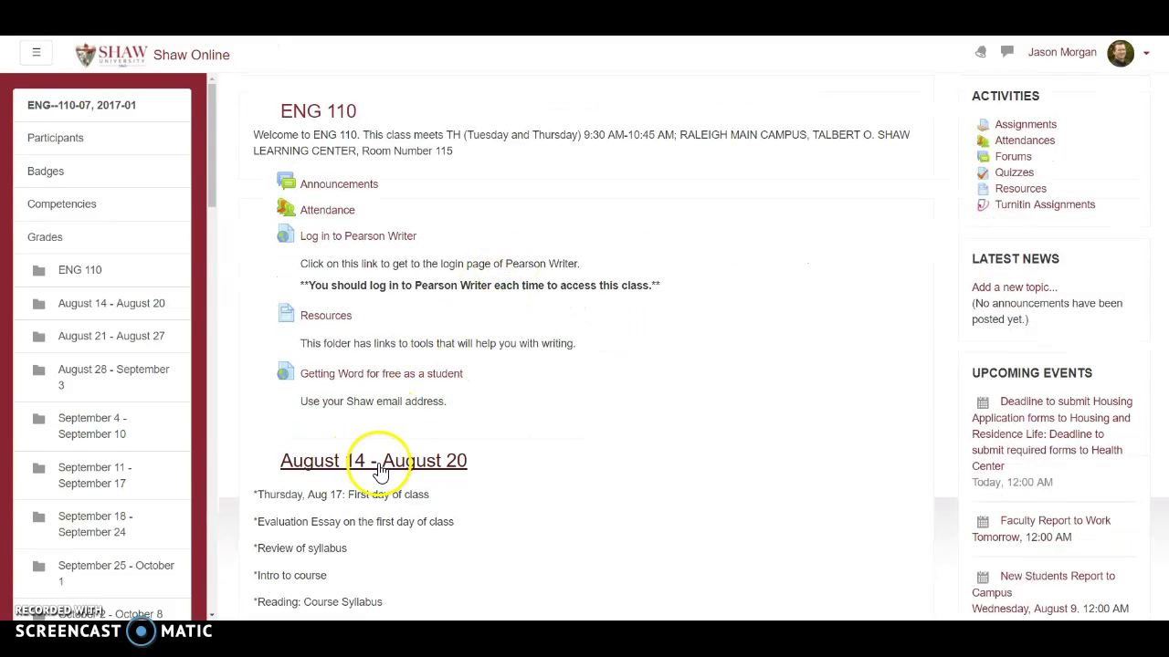
scroll(320, 274, "up", 2)
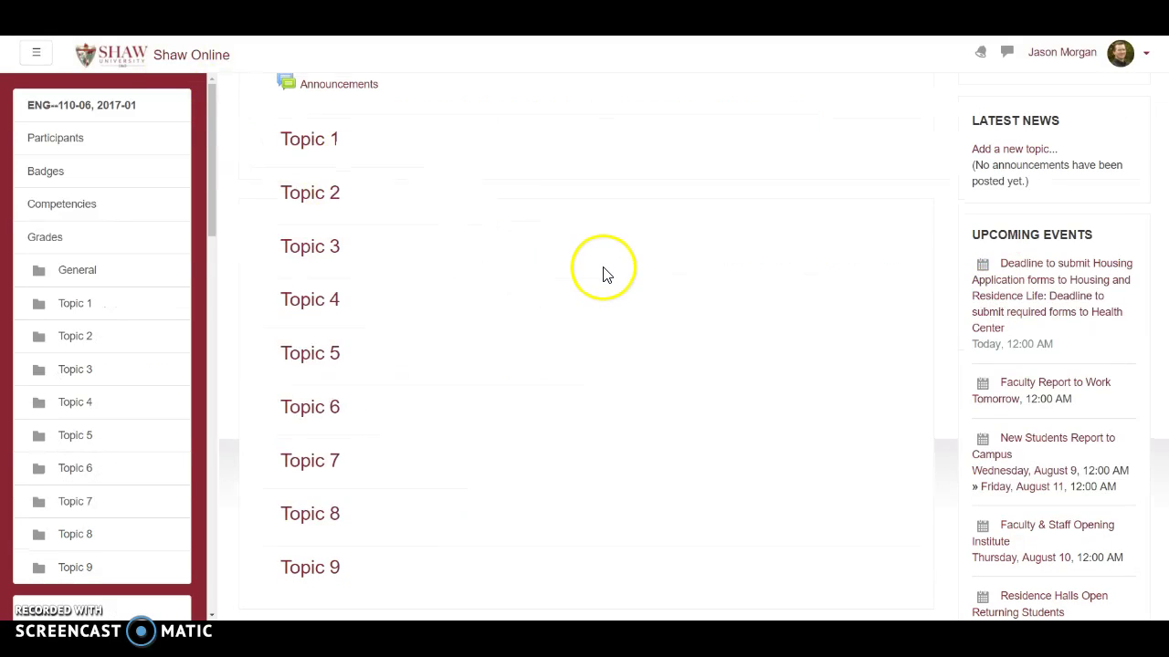
scroll(605, 271, "up", 3)
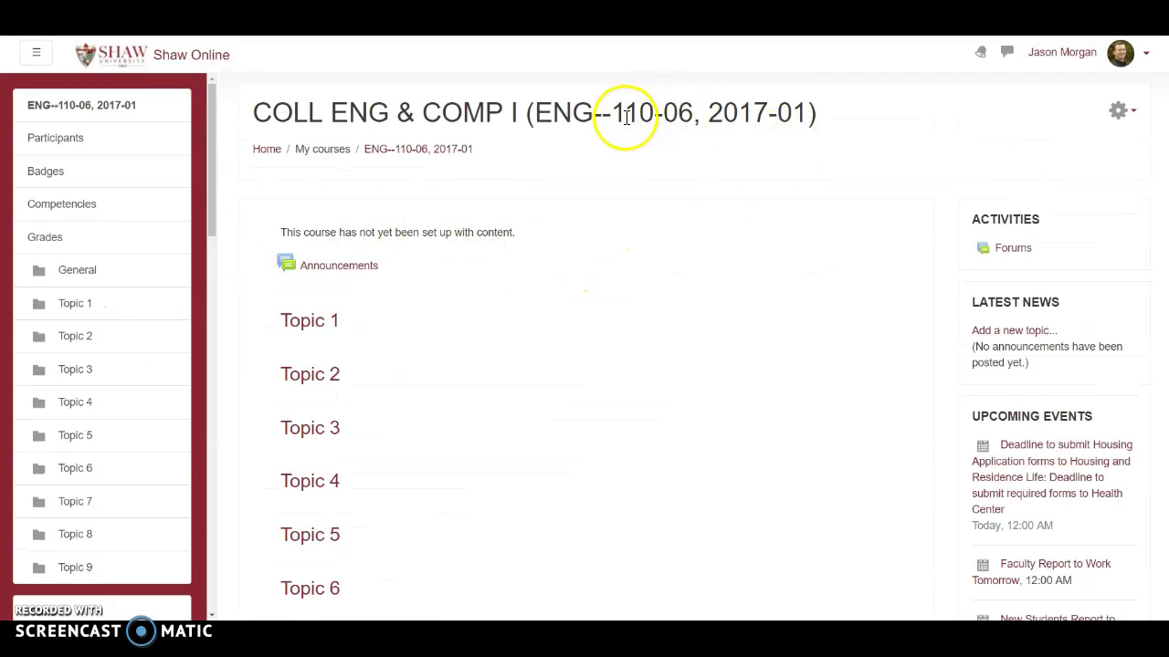
left_click_drag(618, 113, 686, 117)
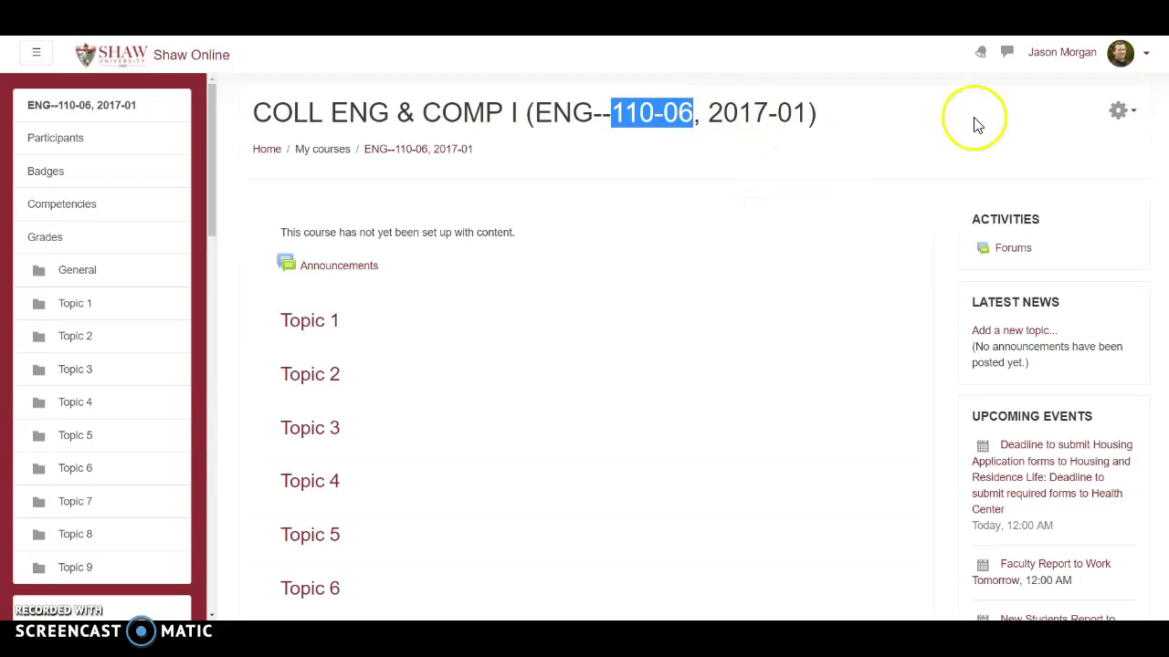
In the course's Edit settings, change the start date from 16 to 14 August 2017
left_click(1120, 114)
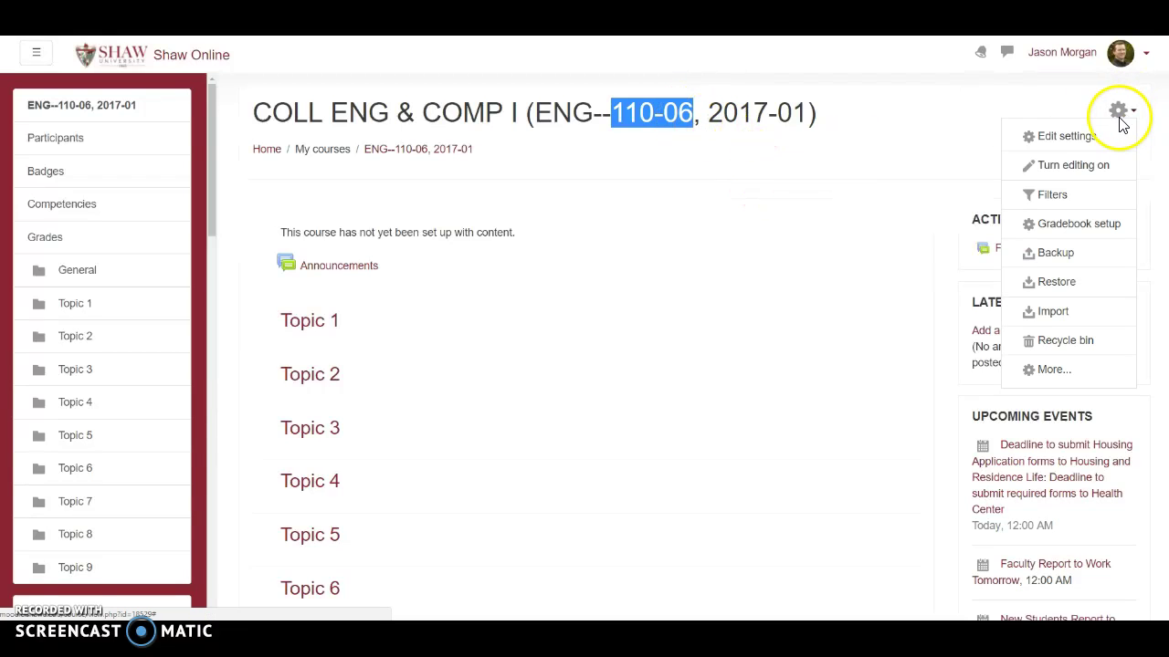
left_click(1050, 138)
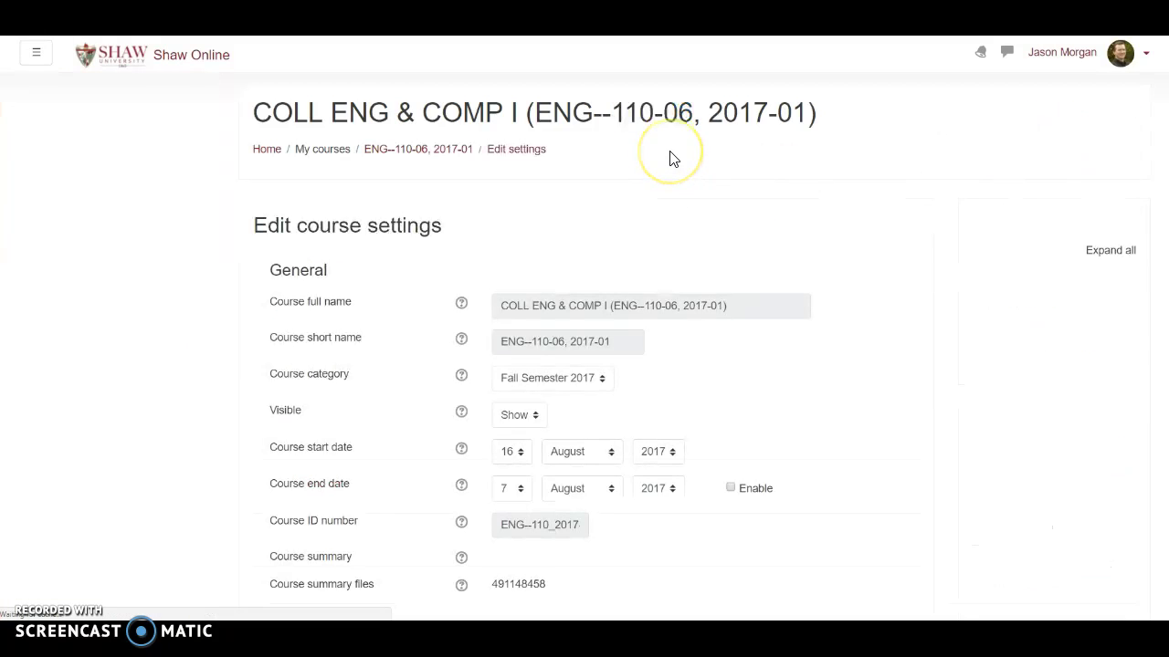
scroll(627, 239, "down", 2)
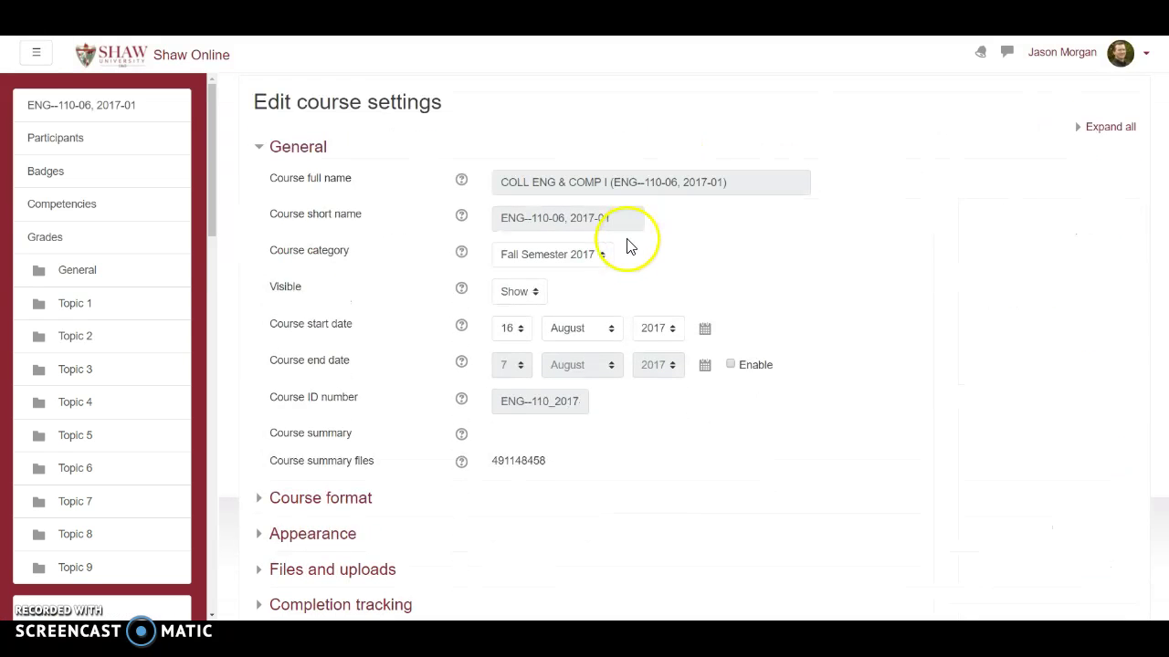
left_click(523, 337)
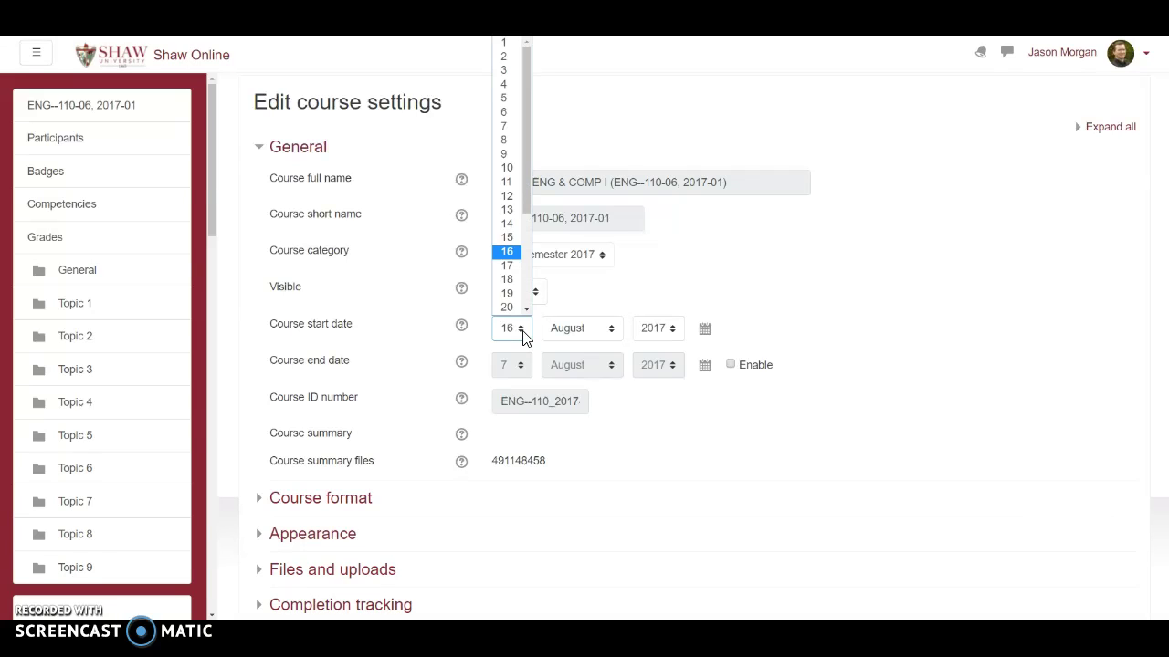
left_click(507, 224)
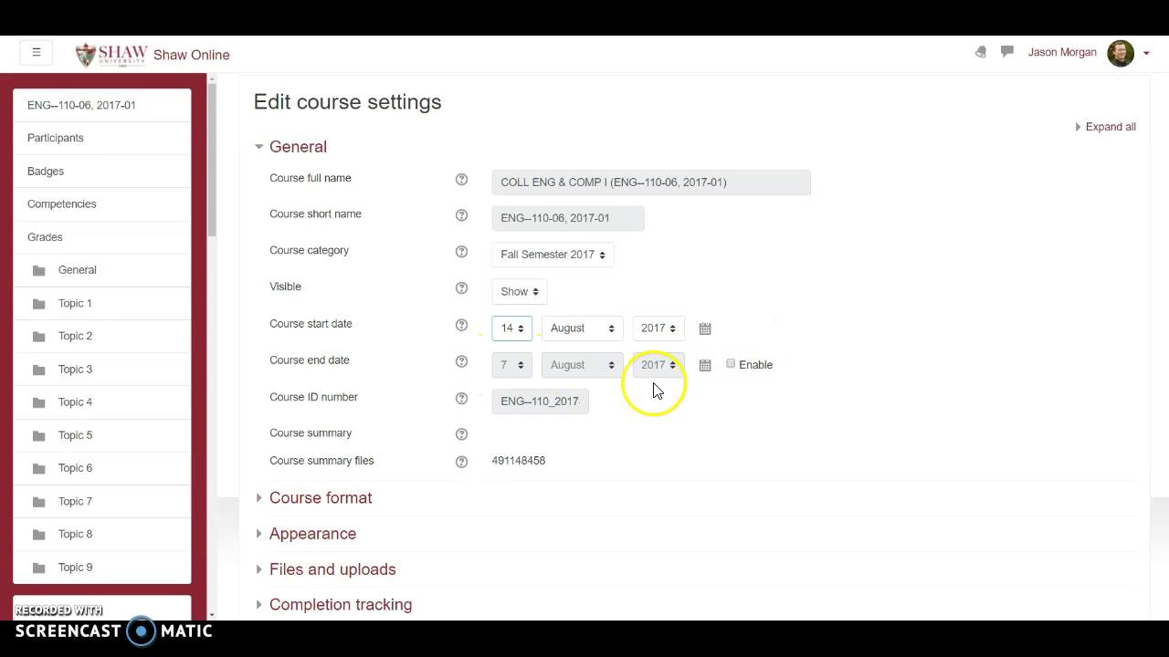
scroll(584, 396, "down", 2)
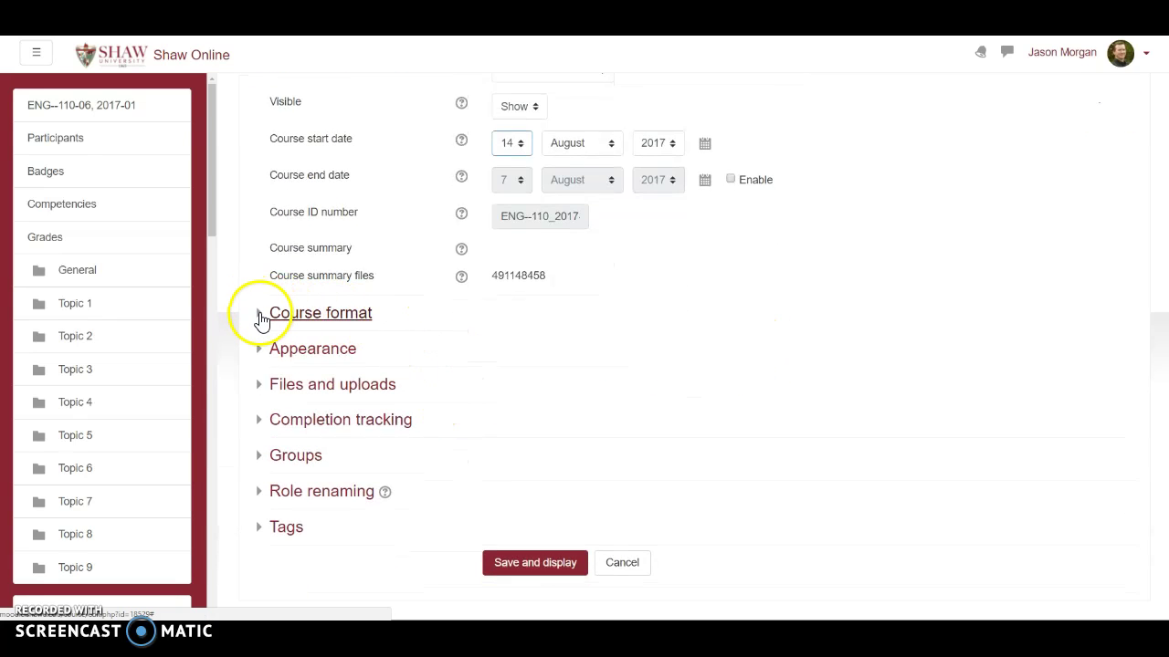
Set the course format to Weekly format with 17 sections and save, returning to the course
left_click(258, 313)
left_click(553, 352)
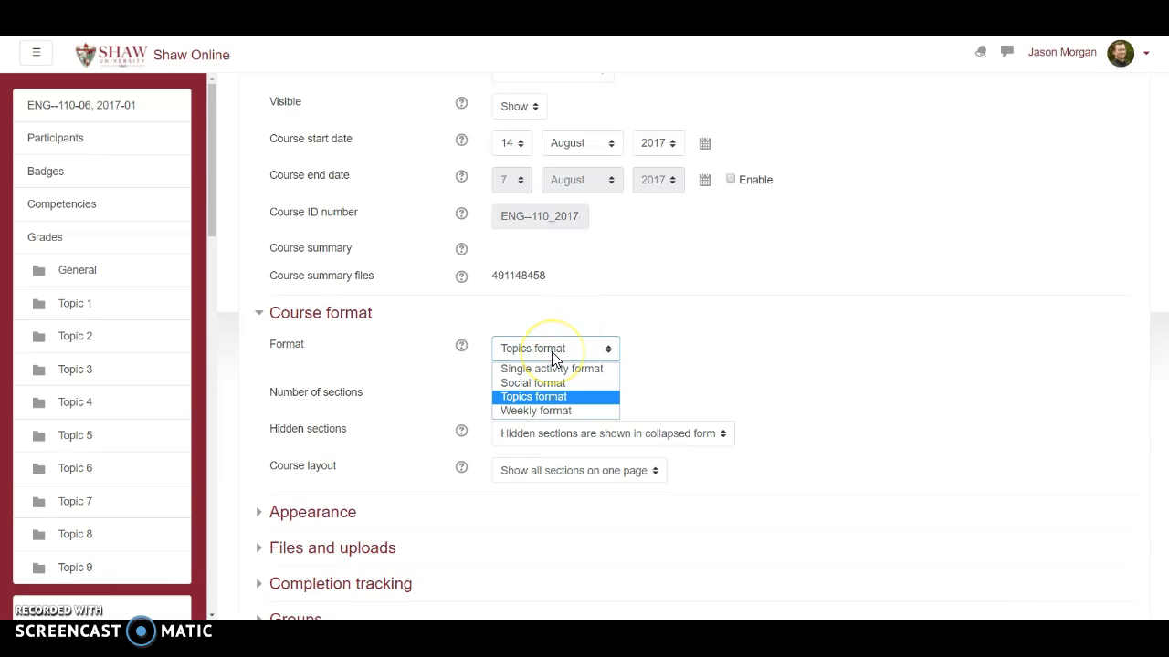
left_click(548, 412)
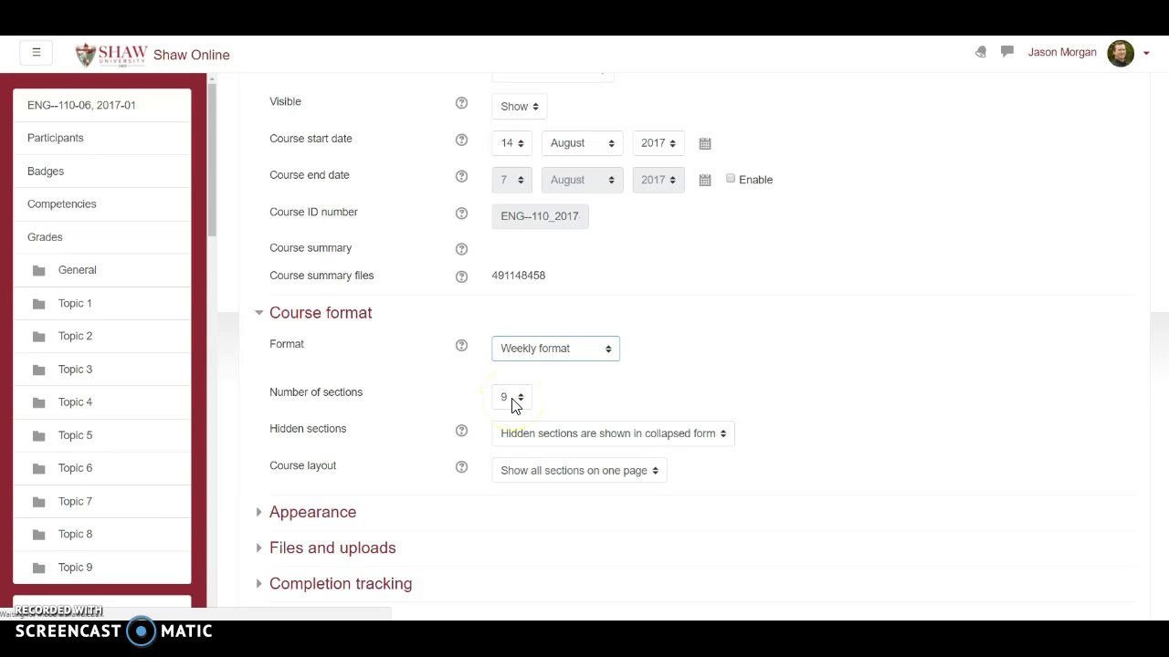
scroll(535, 378, "down", 6)
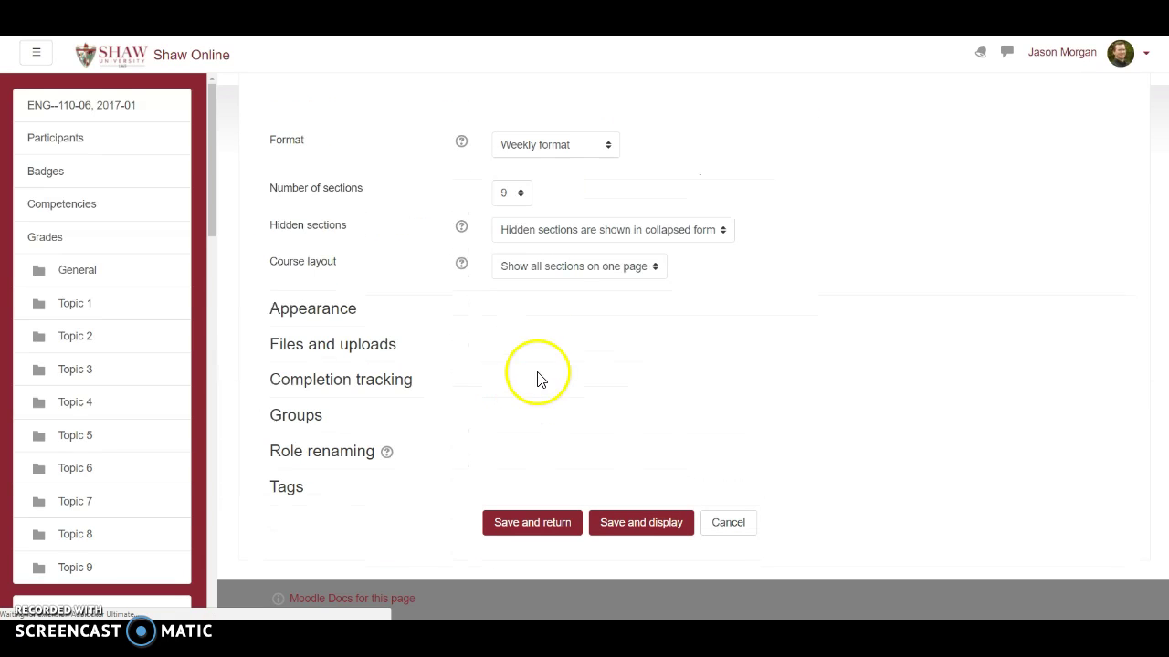
left_click(508, 195)
left_click(505, 443)
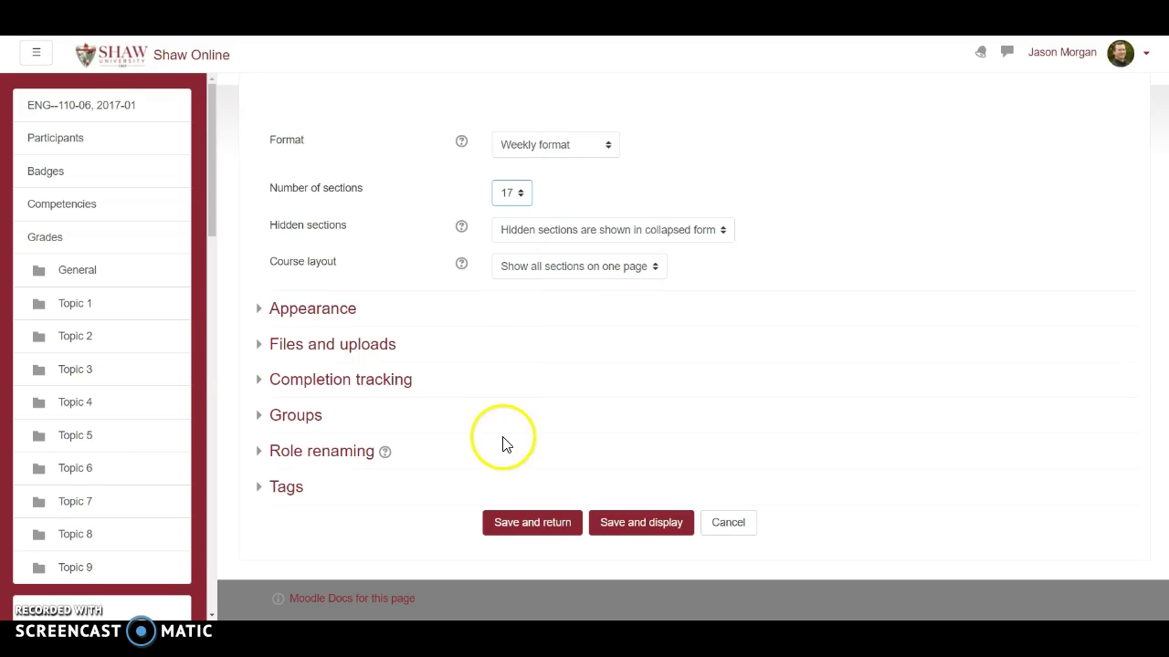
scroll(697, 201, "up", 4)
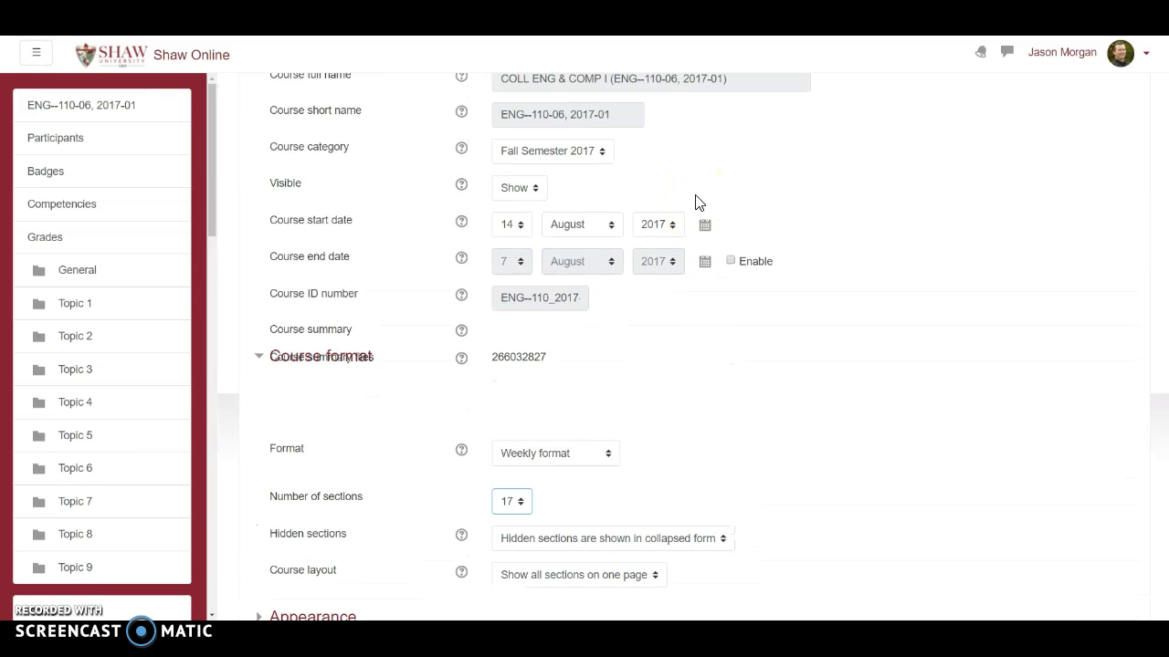
scroll(775, 308, "down", 3)
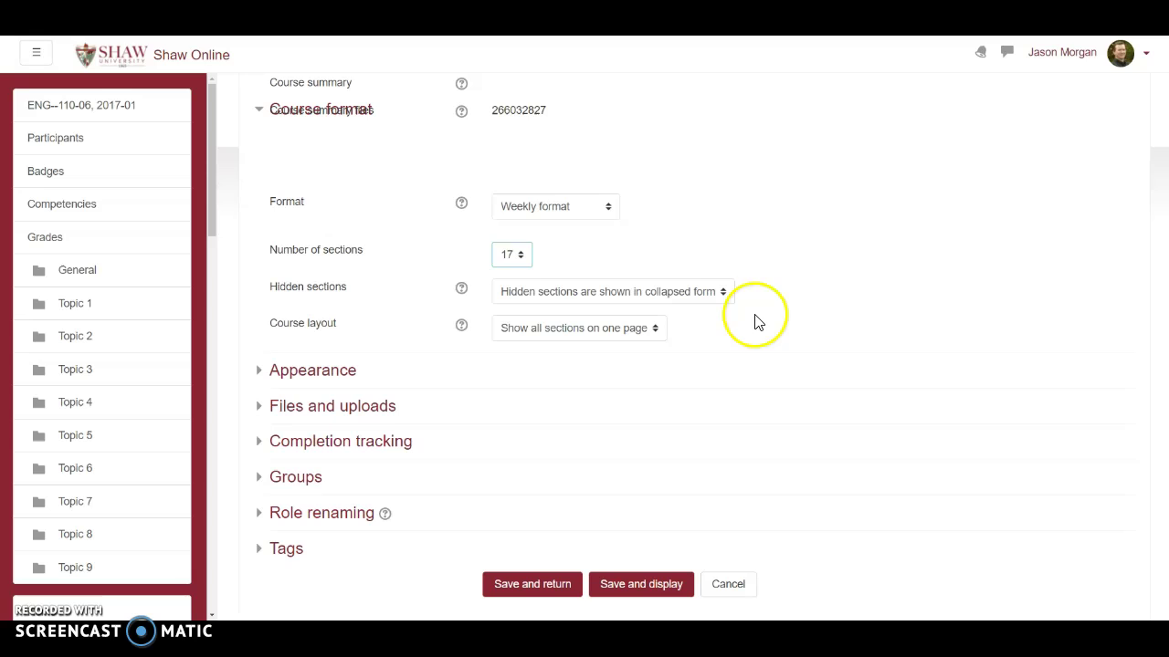
left_click(548, 589)
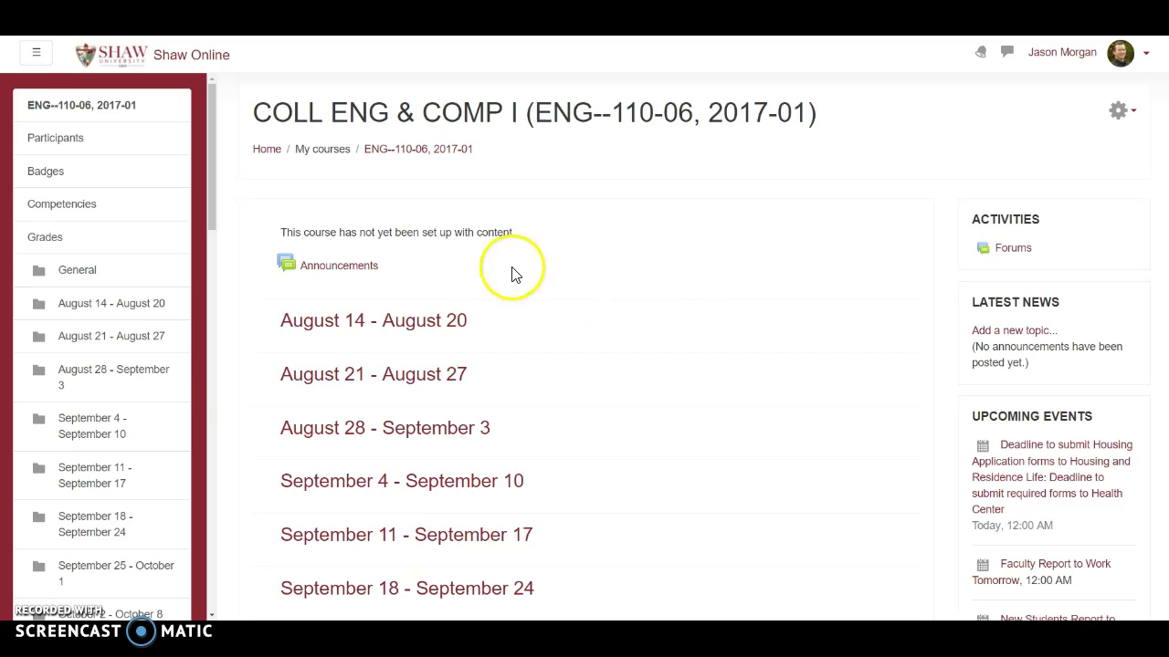
scroll(417, 308, "down", 8)
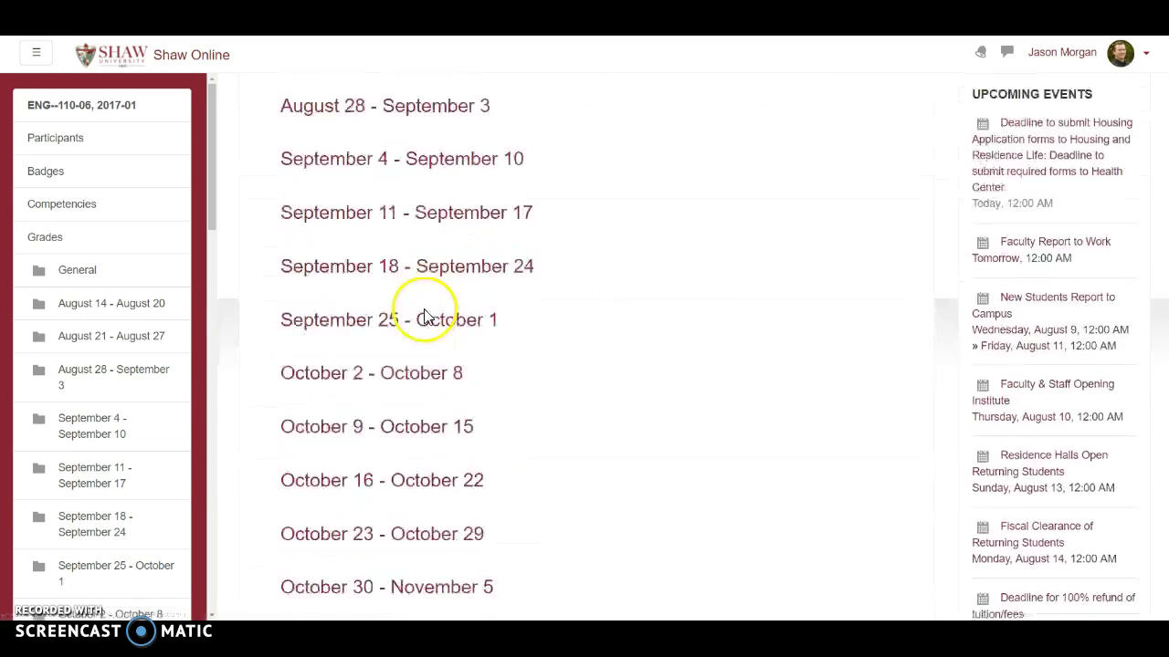
scroll(443, 430, "up", 10)
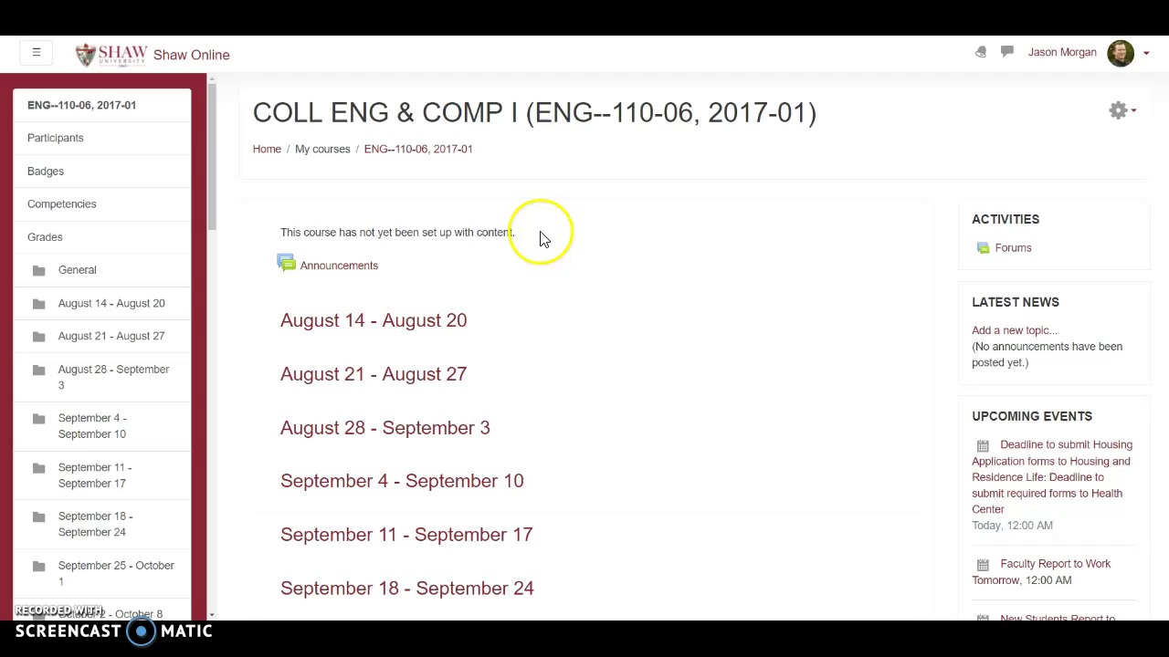
Start an Import and pick ENG--110-07, 2017-01 as the source course
left_click(1118, 117)
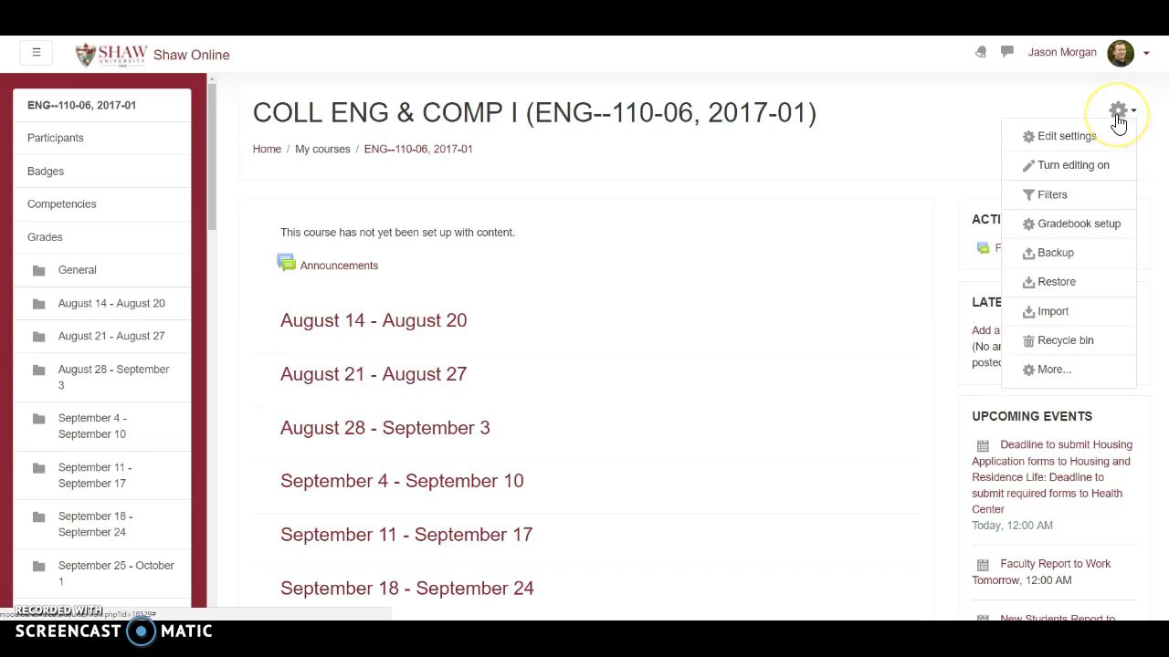
left_click(1052, 313)
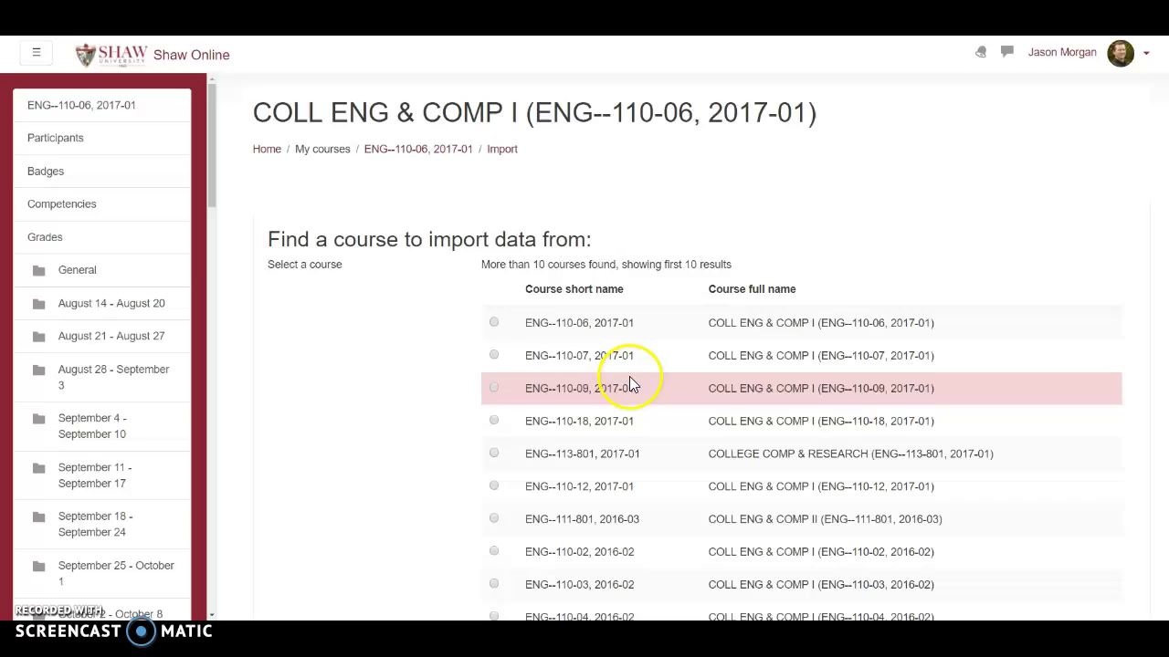
left_click(493, 355)
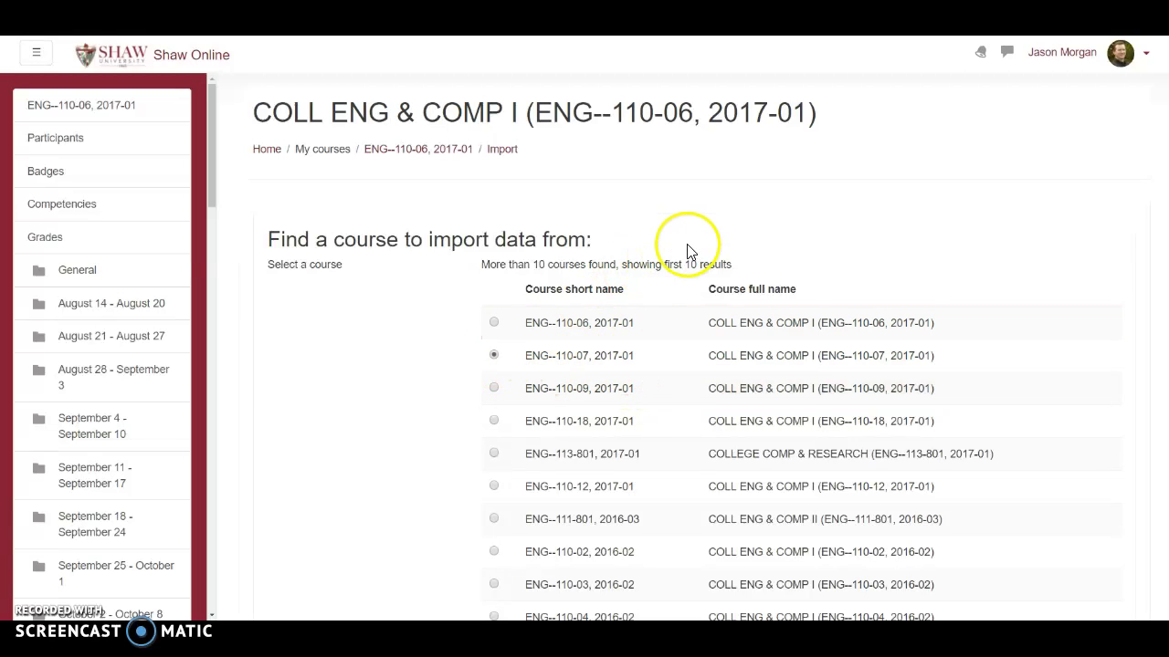
scroll(683, 252, "down", 3)
left_click(521, 445)
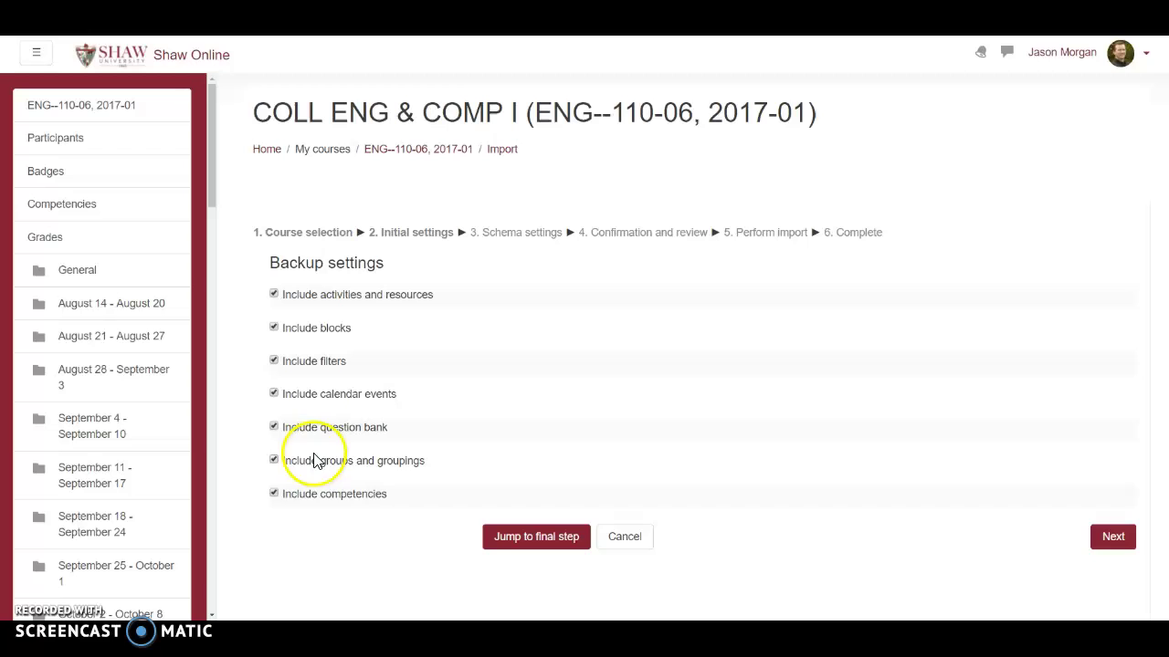
Keep the default initial settings and untick Announcements and Attendance from the items to include
left_click(1109, 539)
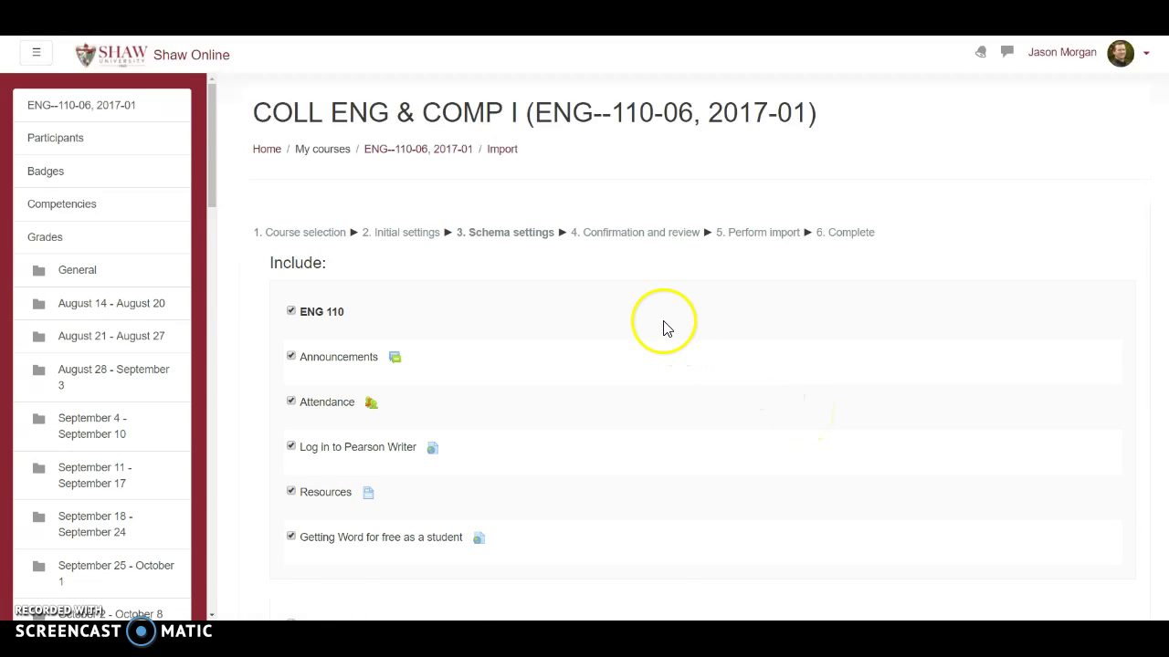
scroll(597, 365, "down", 1)
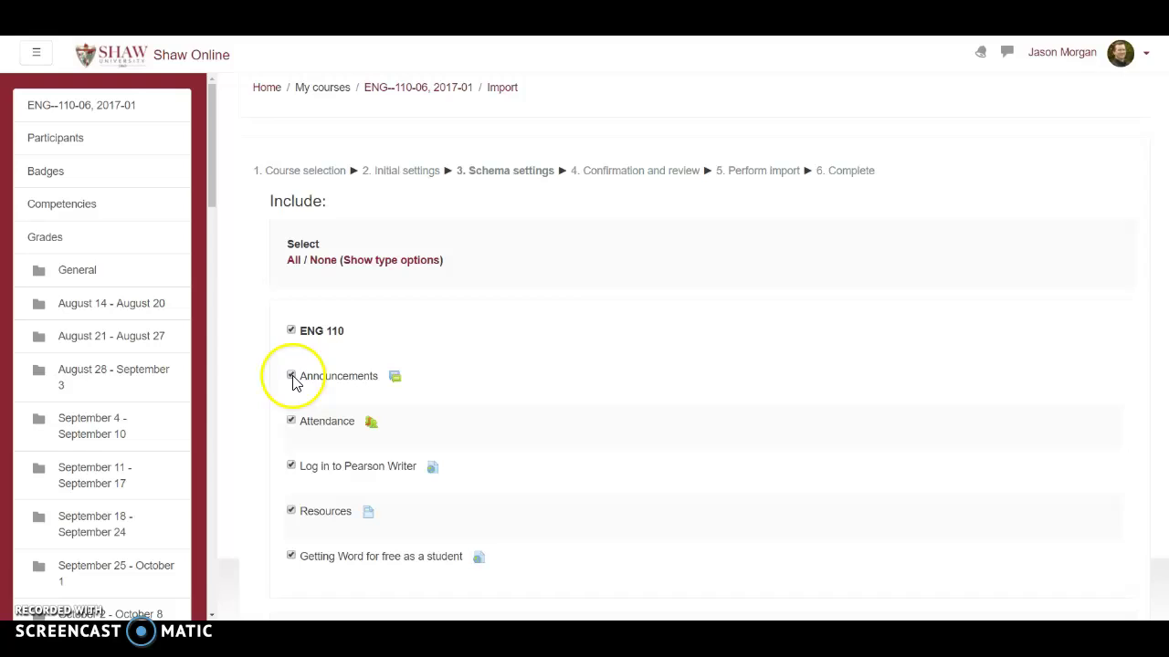
left_click(292, 423)
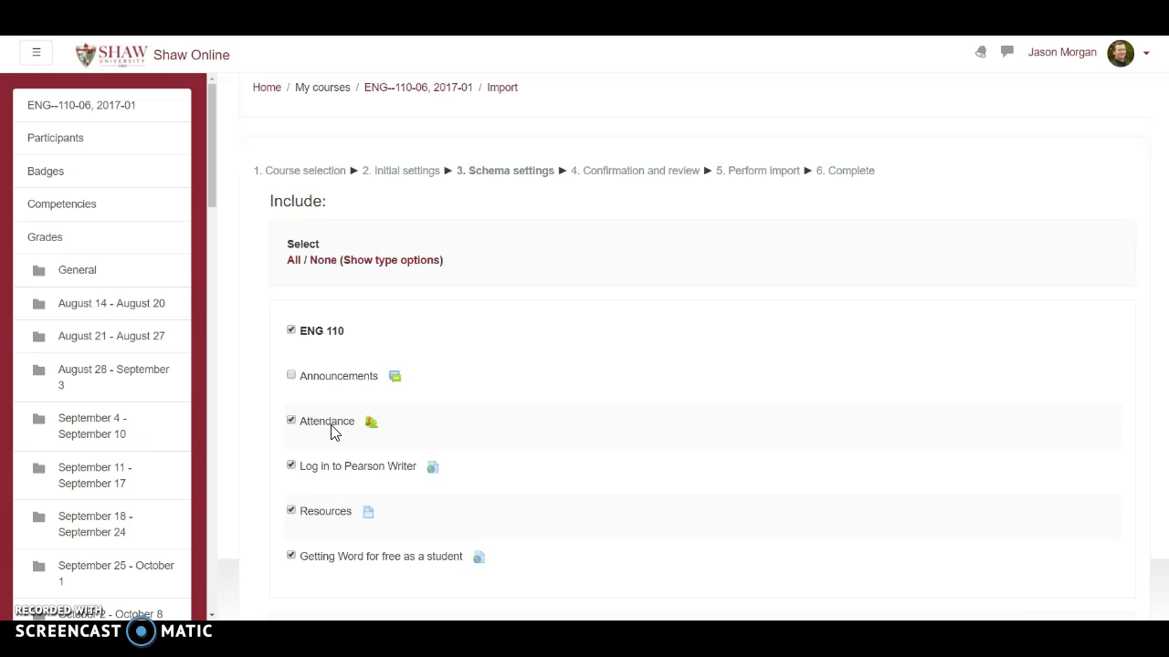
left_click(289, 422)
left_click(291, 422)
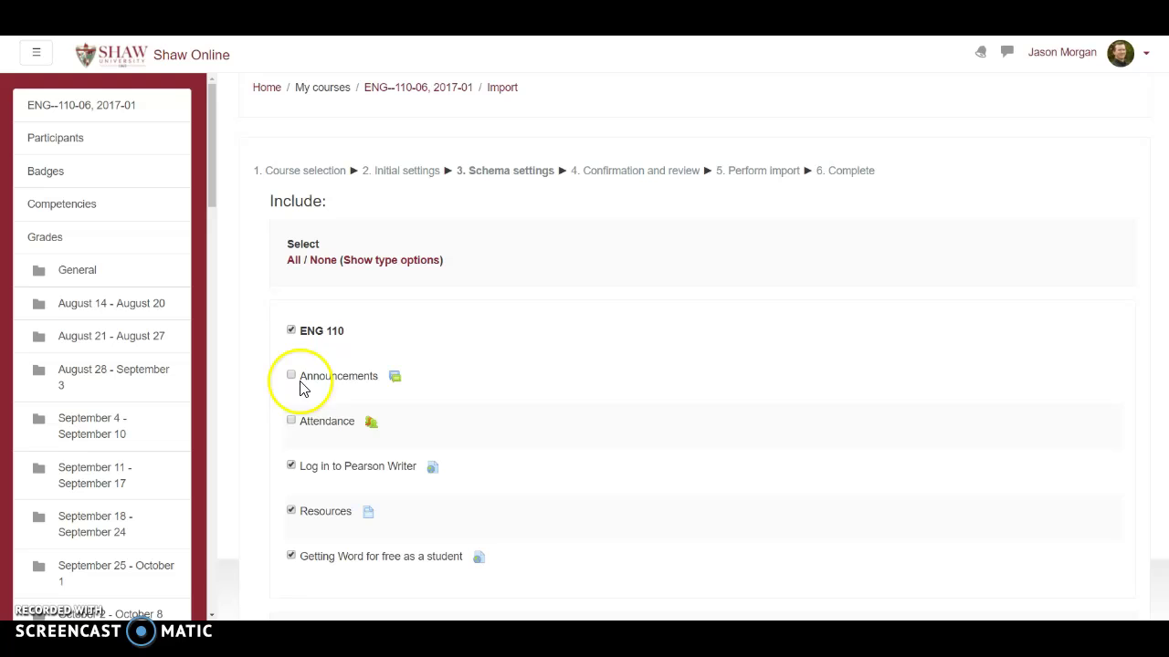
scroll(429, 413, "down", 3)
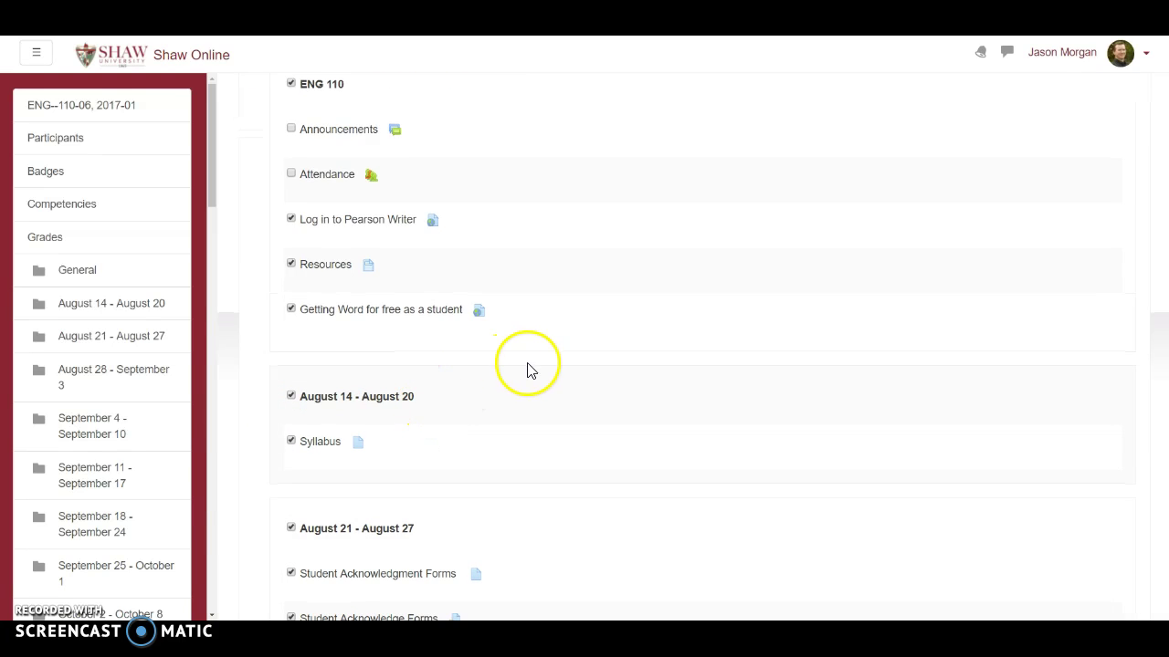
scroll(530, 368, "down", 15)
scroll(577, 362, "down", 20)
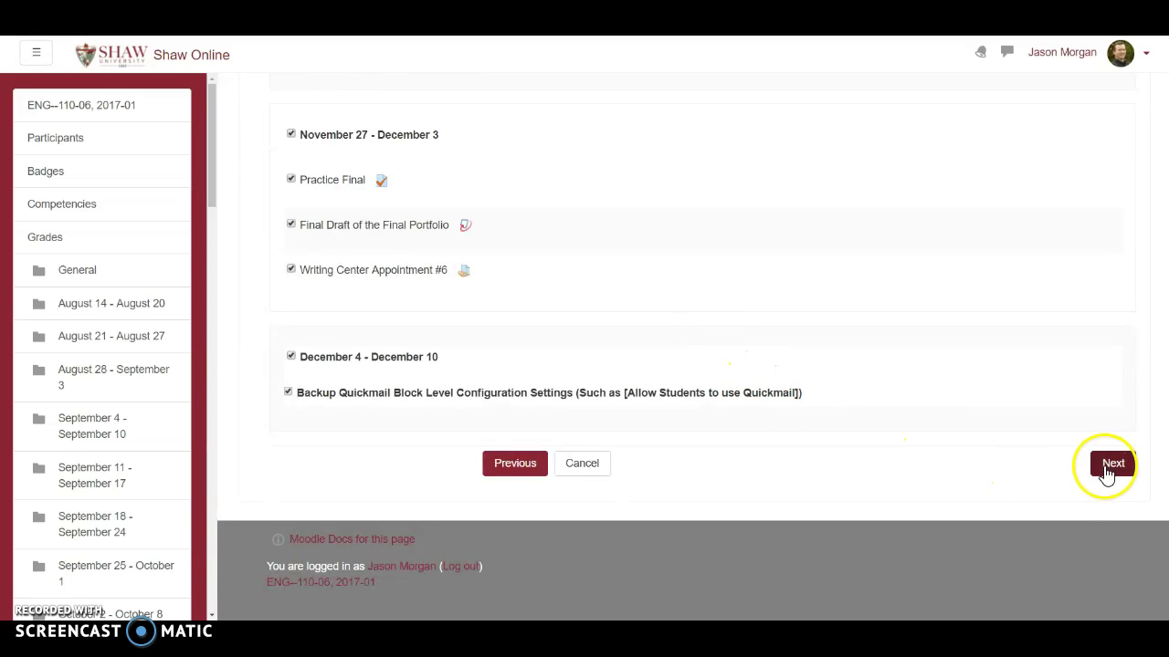
Review the import choices, run the import, and continue back to the course after 'Import complete'
left_click(1112, 469)
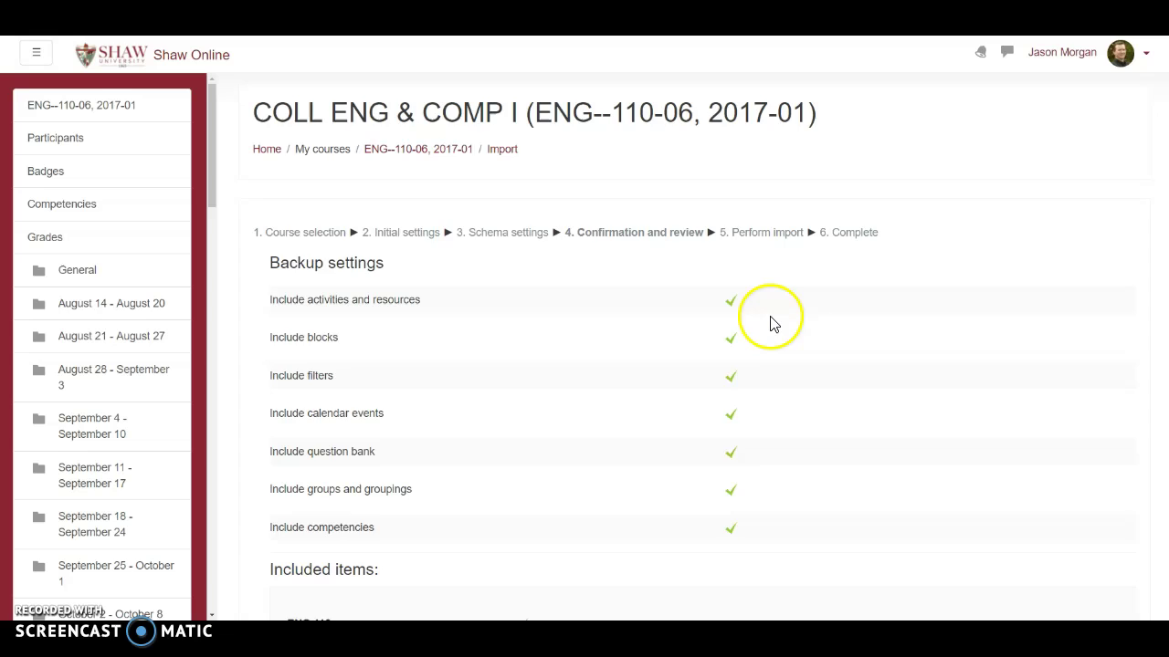
scroll(791, 313, "down", 2)
scroll(791, 313, "down", 3)
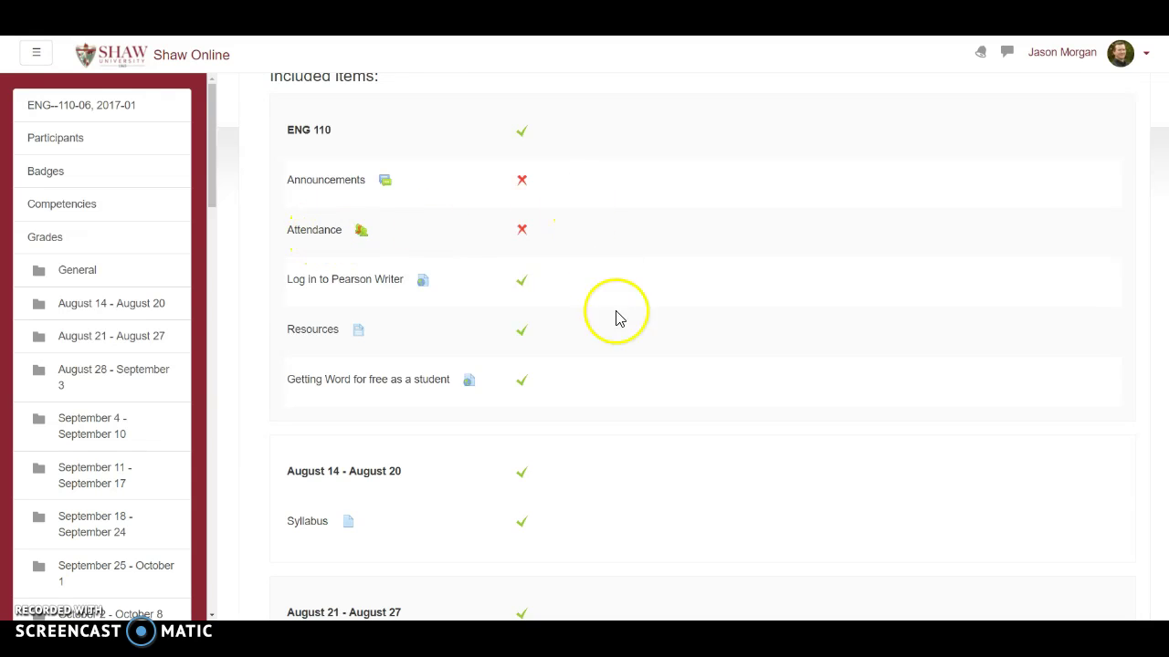
scroll(950, 365, "down", 10)
scroll(949, 370, "down", 20)
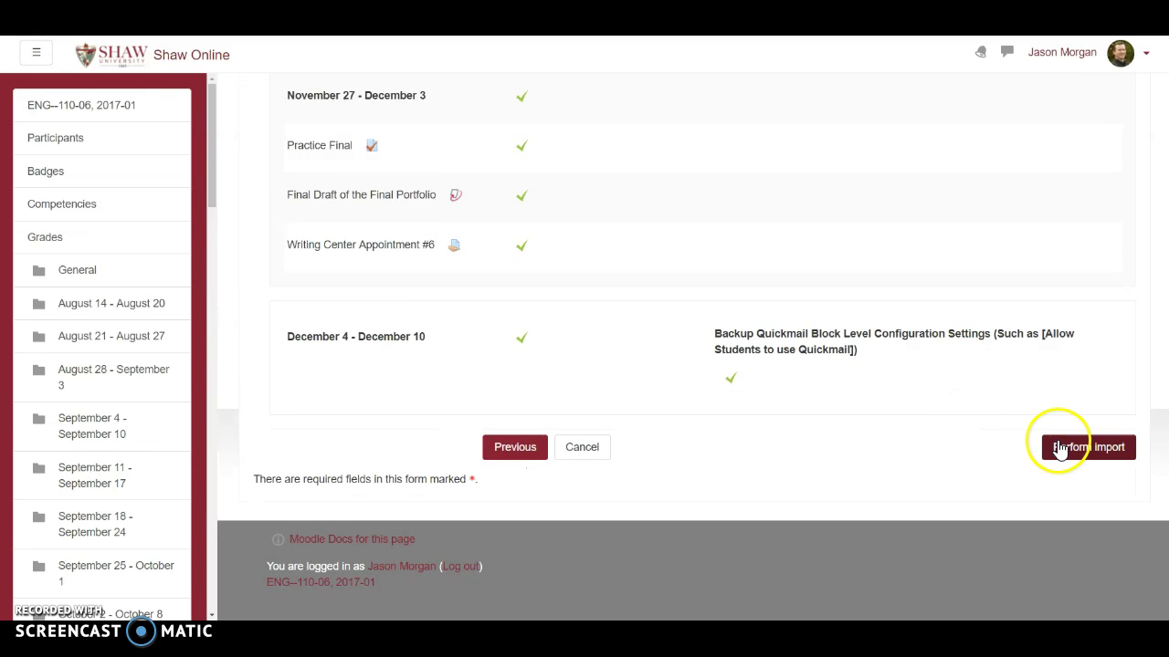
left_click(1066, 449)
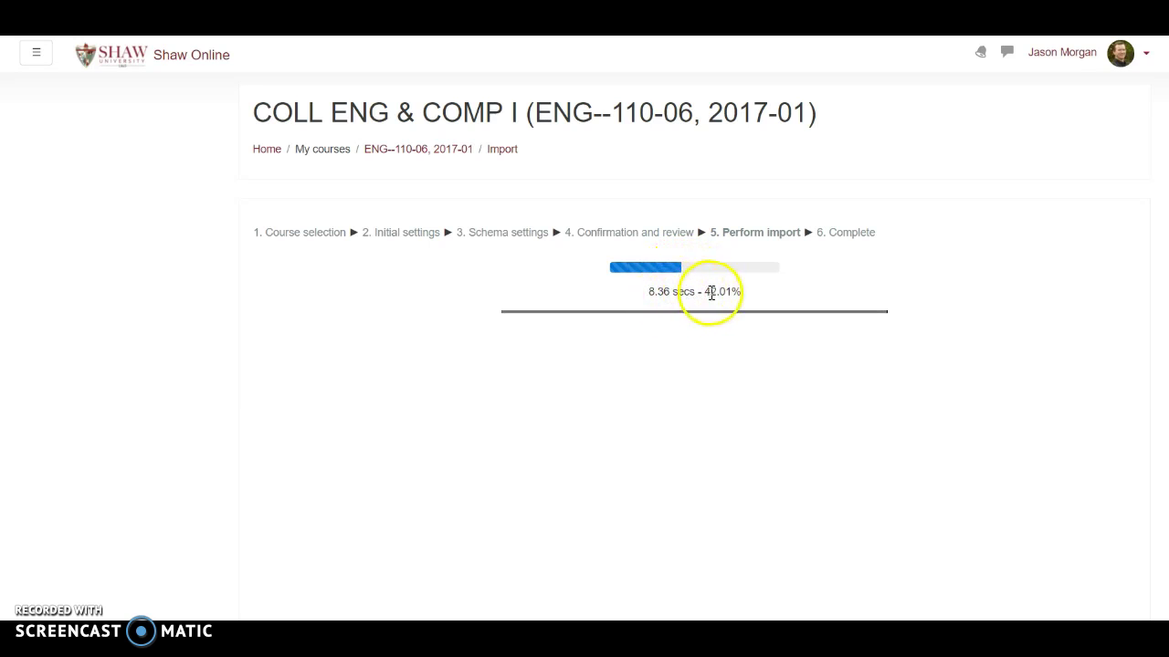
left_click(666, 291)
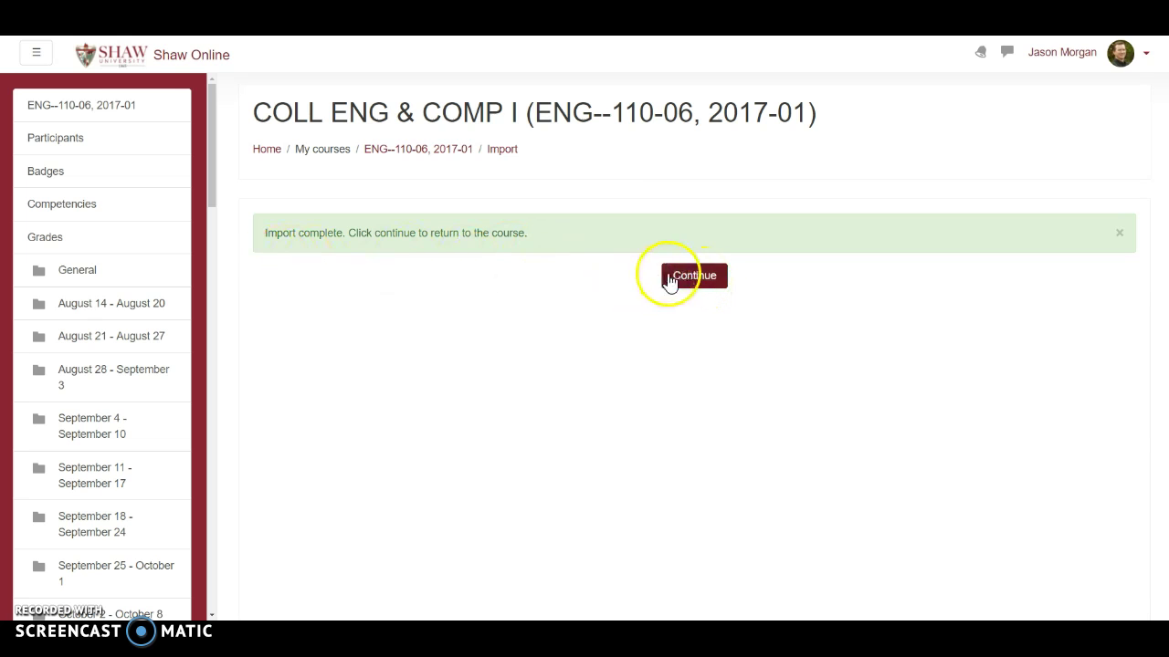
left_click(689, 285)
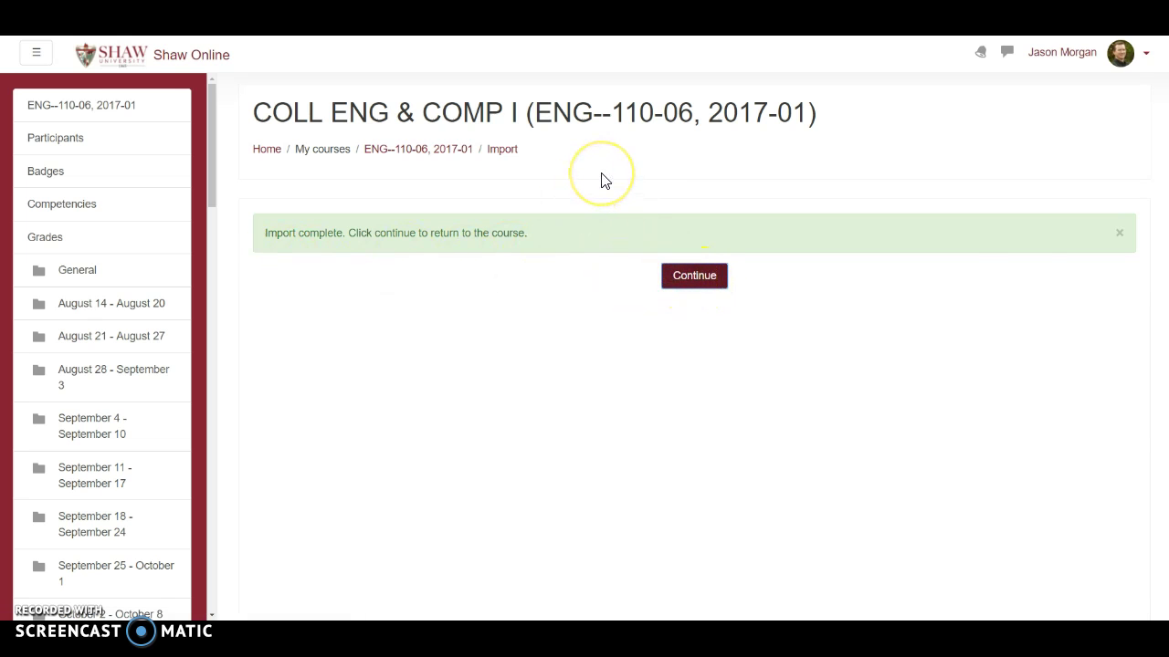
scroll(543, 220, "down", 1)
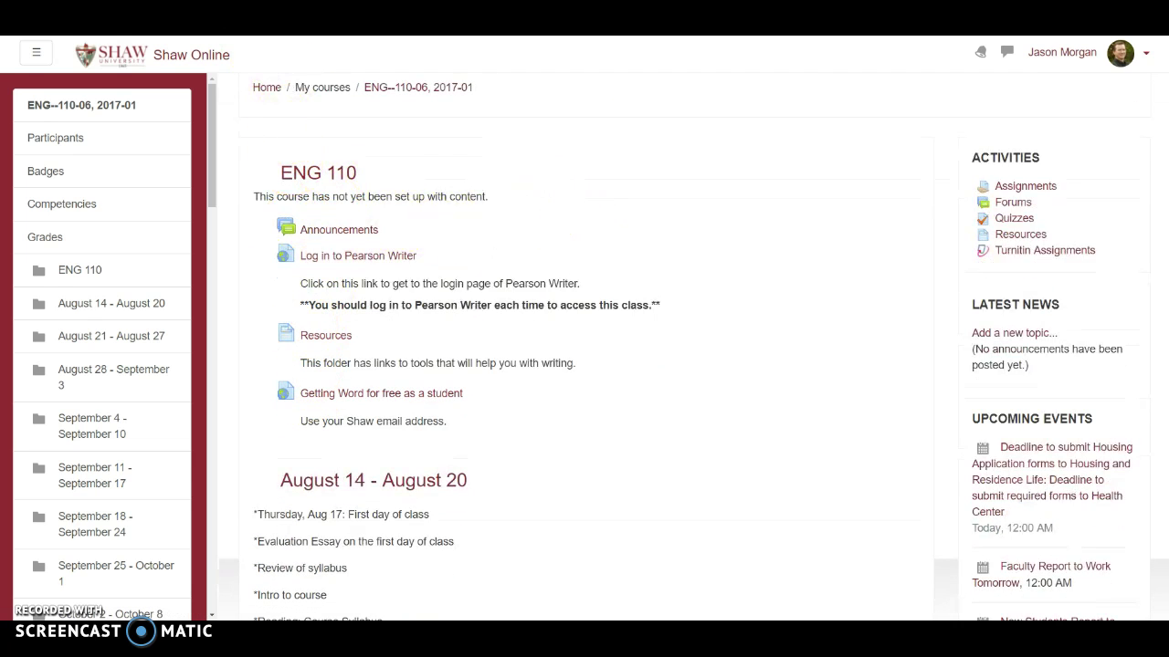
key("ctrl+Tab")
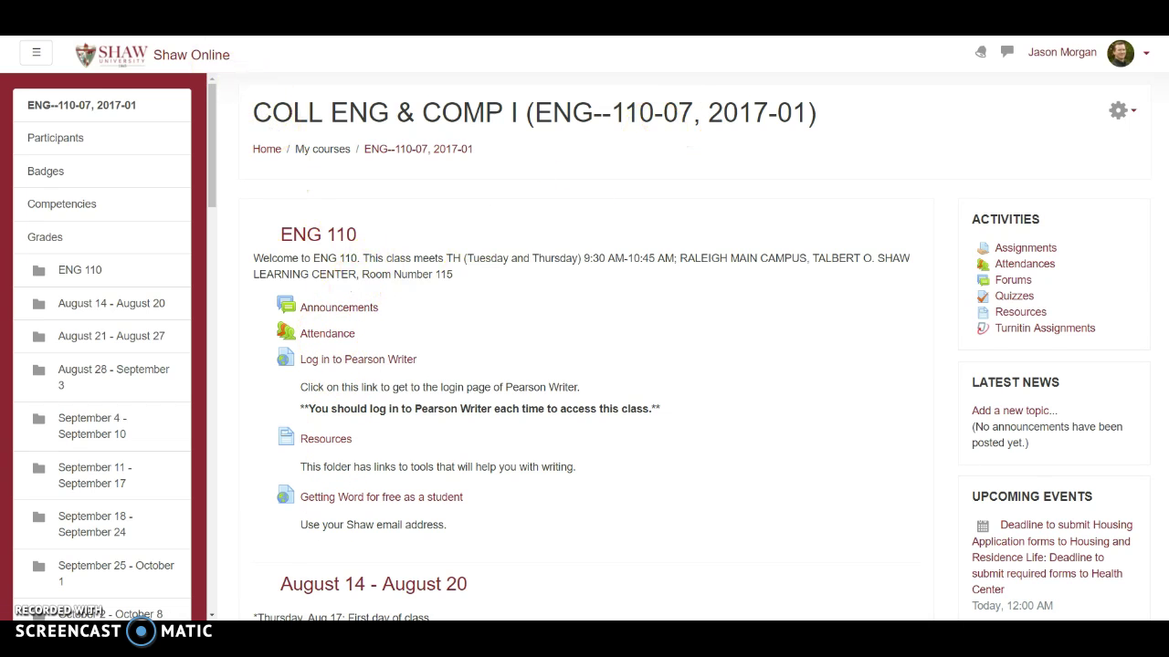
key("ctrl+Tab")
scroll(399, 326, "down", 2)
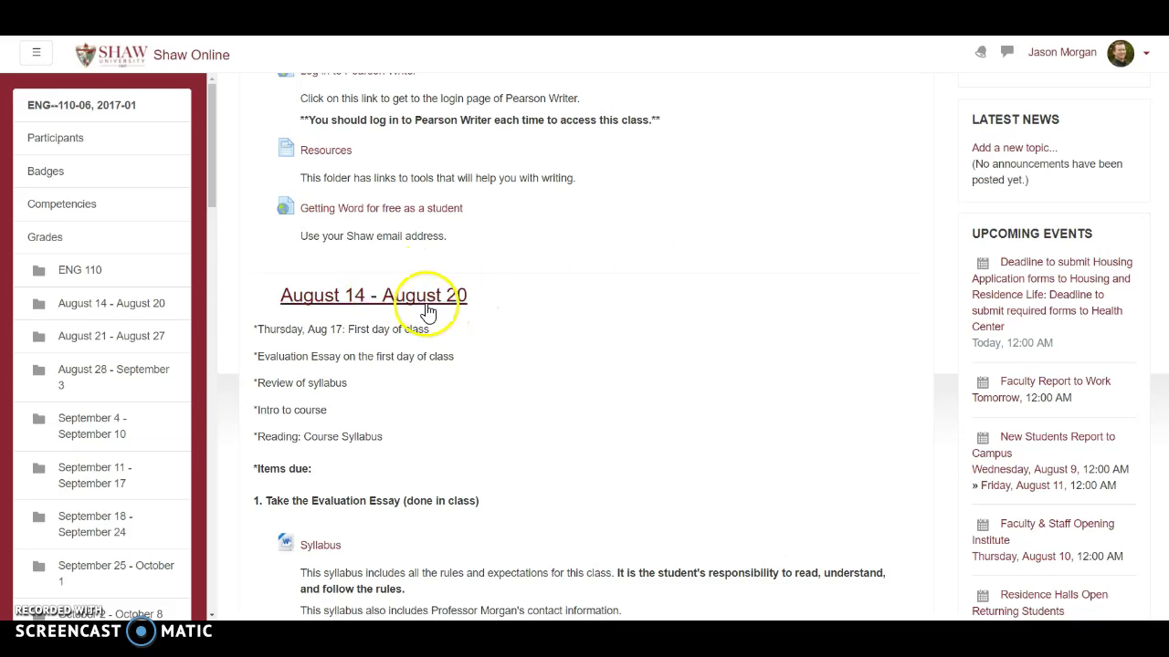
scroll(427, 311, "down", 4)
scroll(427, 310, "down", 14)
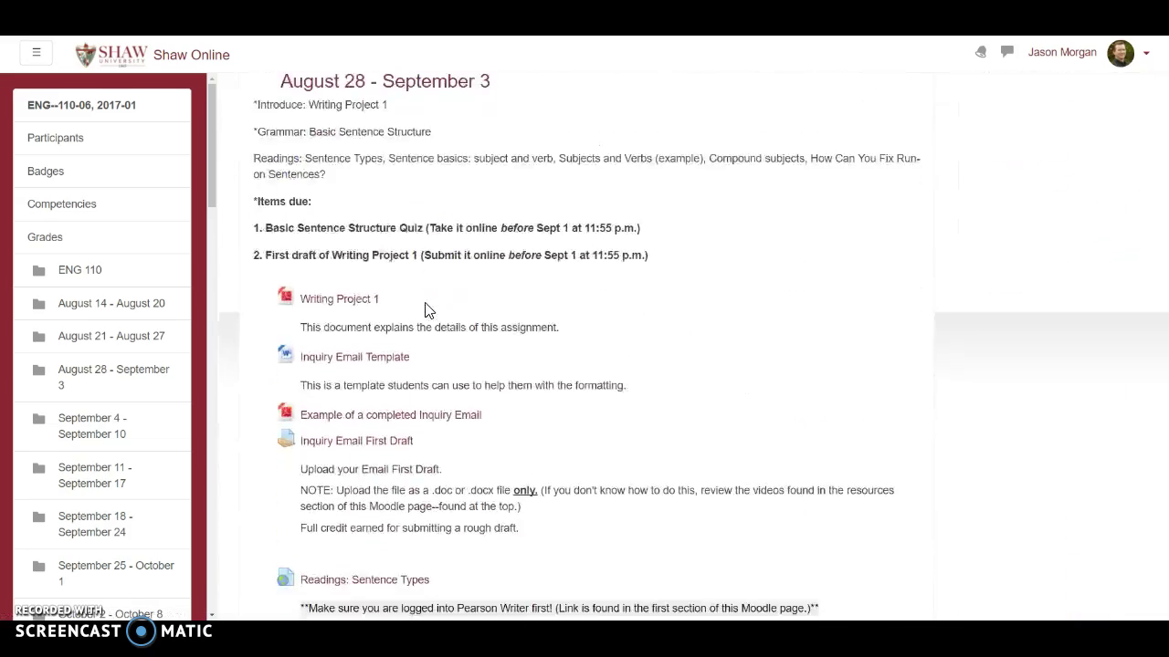
scroll(427, 304, "down", 20)
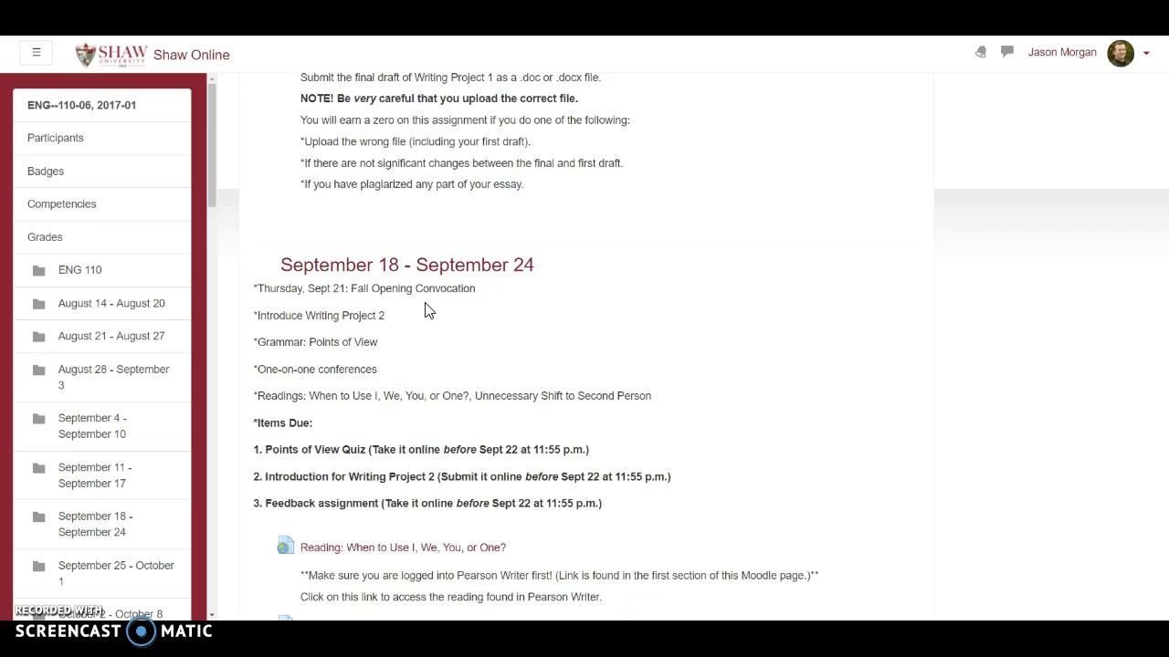
scroll(427, 308, "down", 20)
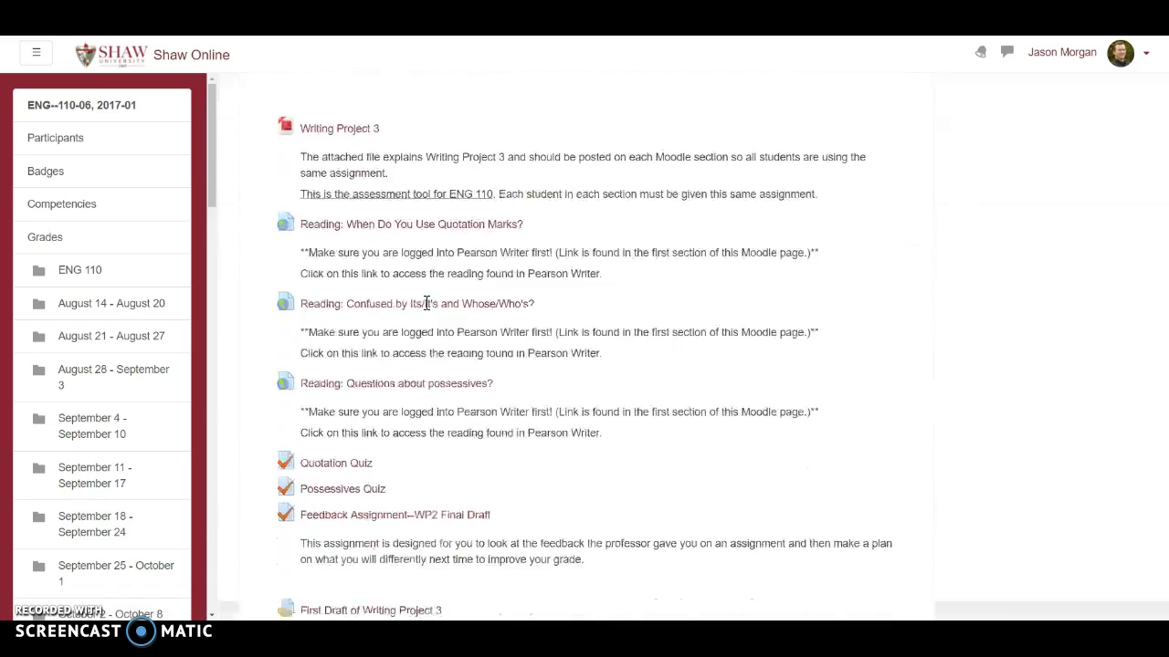
scroll(473, 279, "down", 15)
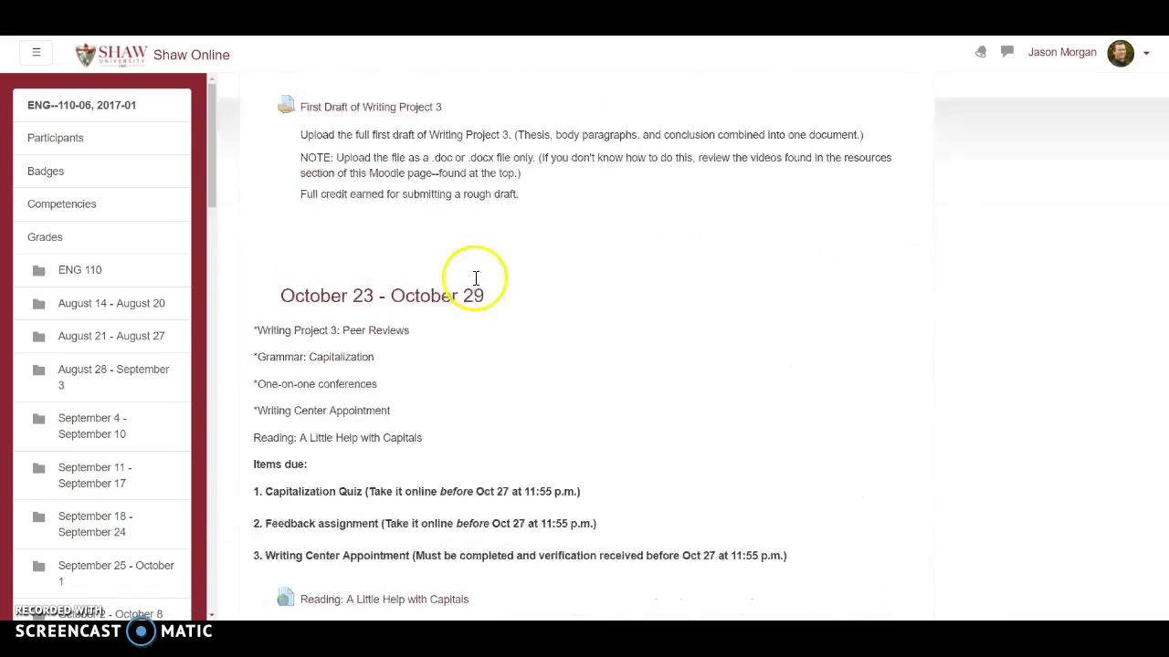
scroll(474, 286, "up", 20)
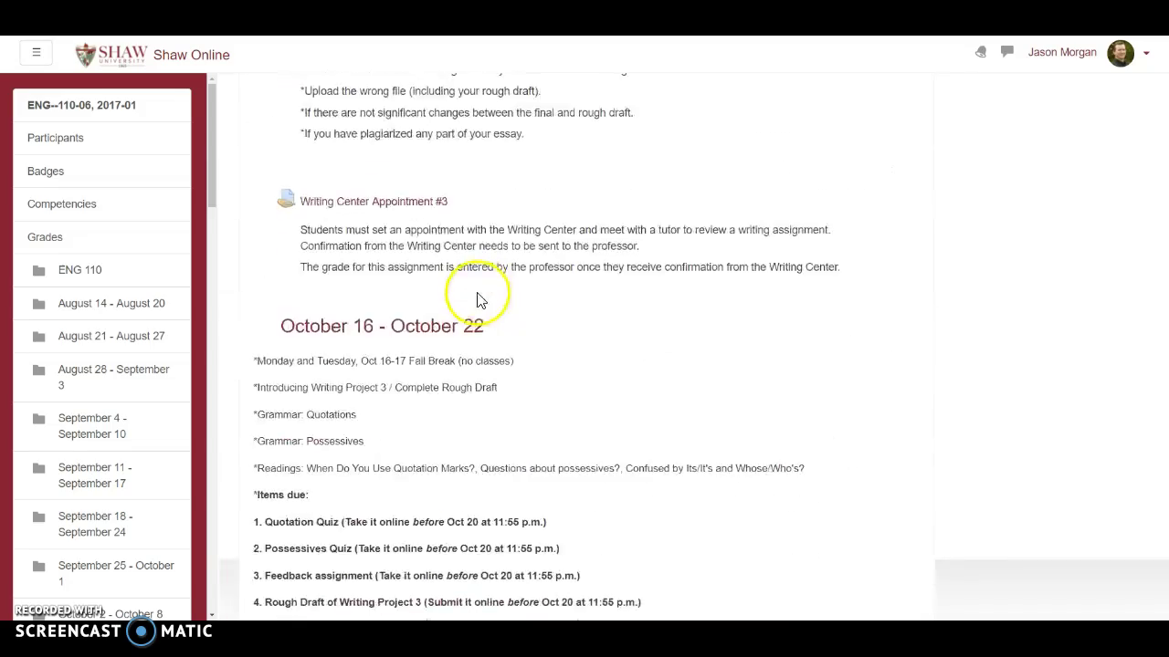
scroll(473, 294, "up", 20)
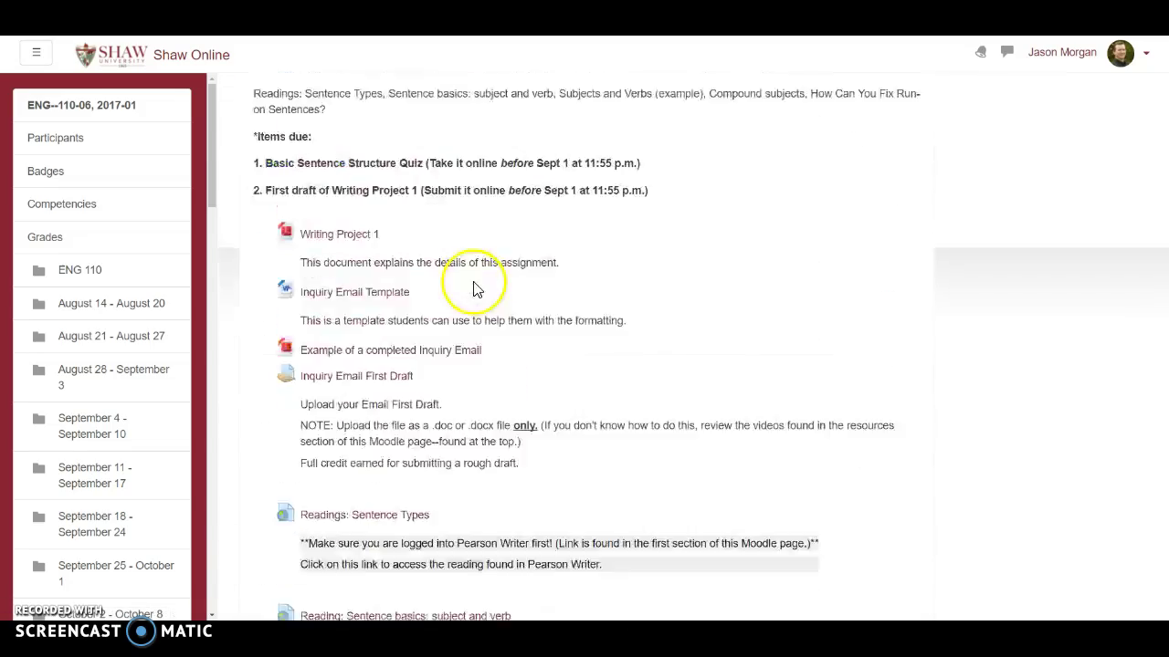
scroll(473, 289, "up", 3)
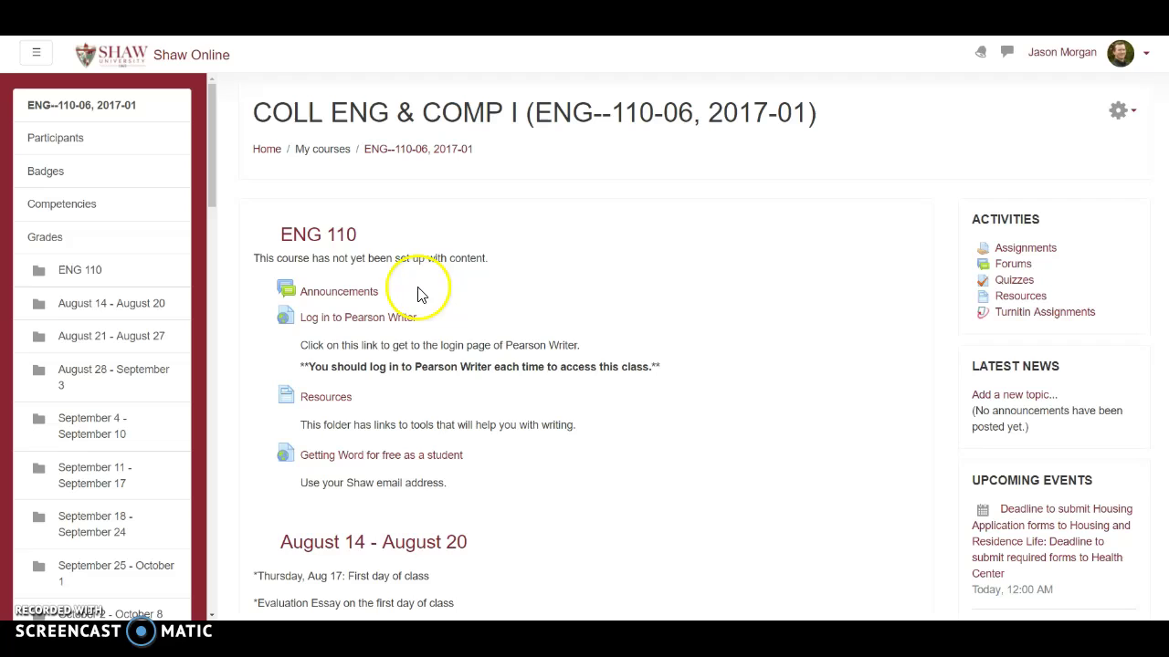
Open Gradebook setup for ENG-110-06 to check imported items like Punctuation Quiz, each out of 100.00
left_click(46, 237)
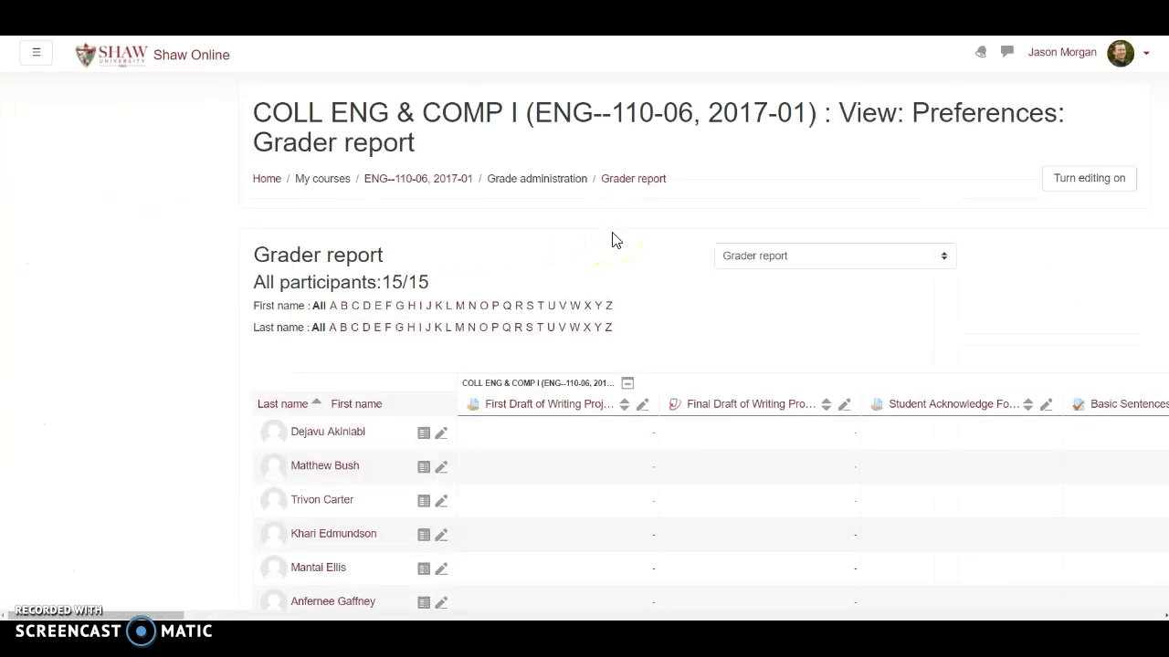
left_click(764, 263)
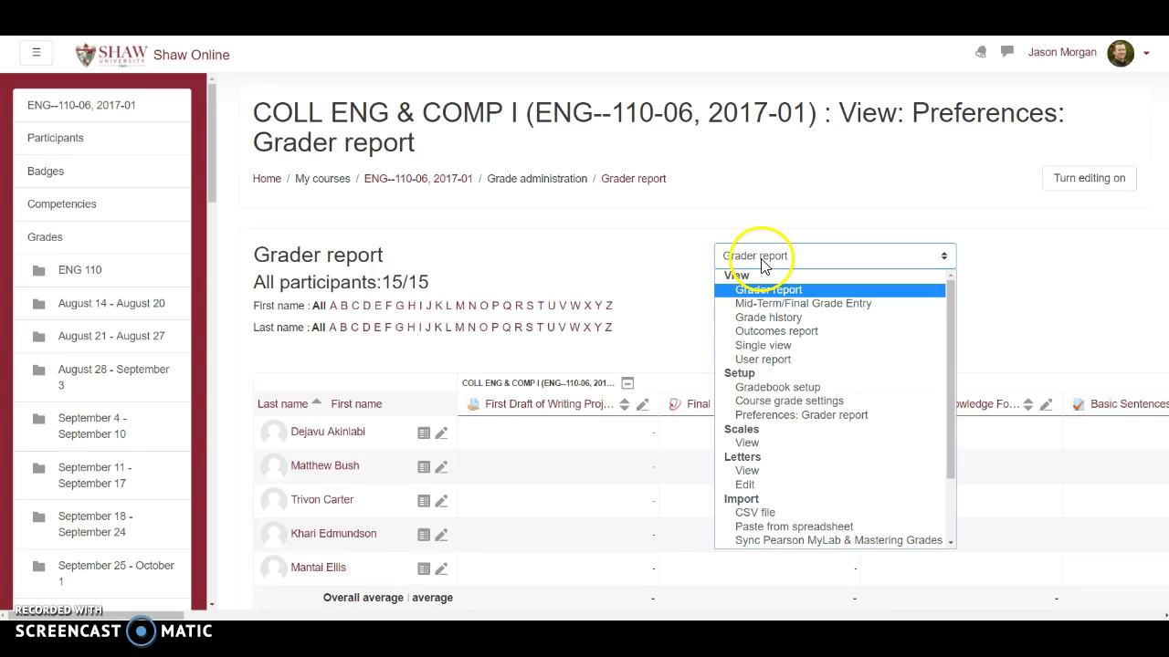
left_click(759, 387)
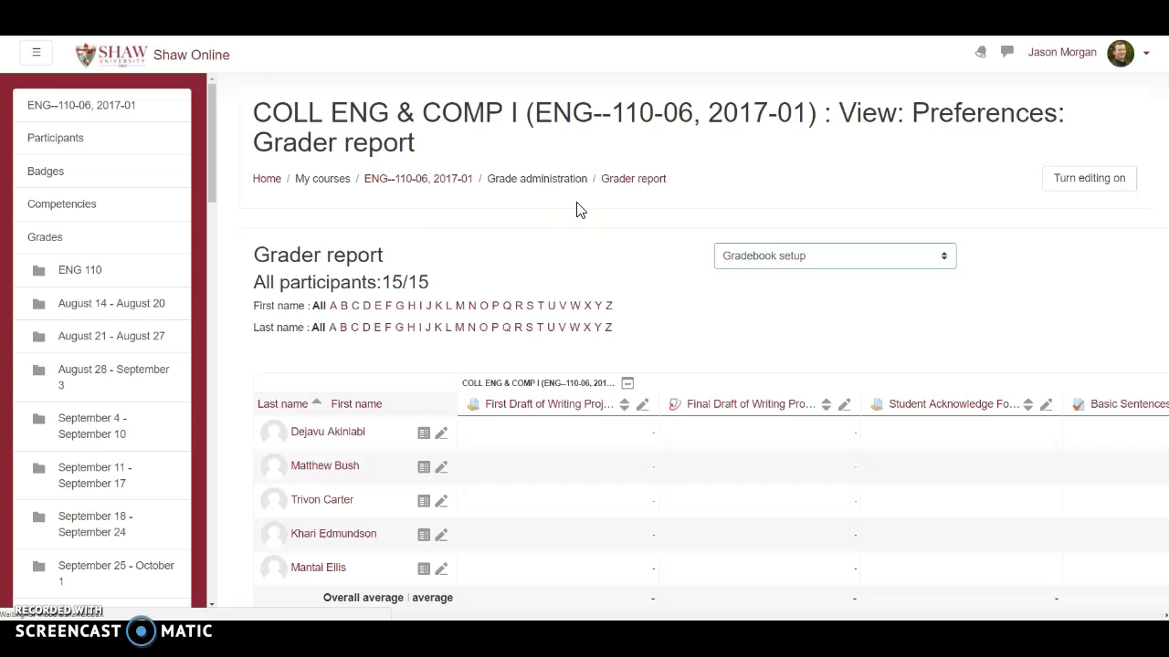
scroll(618, 243, "down", 2)
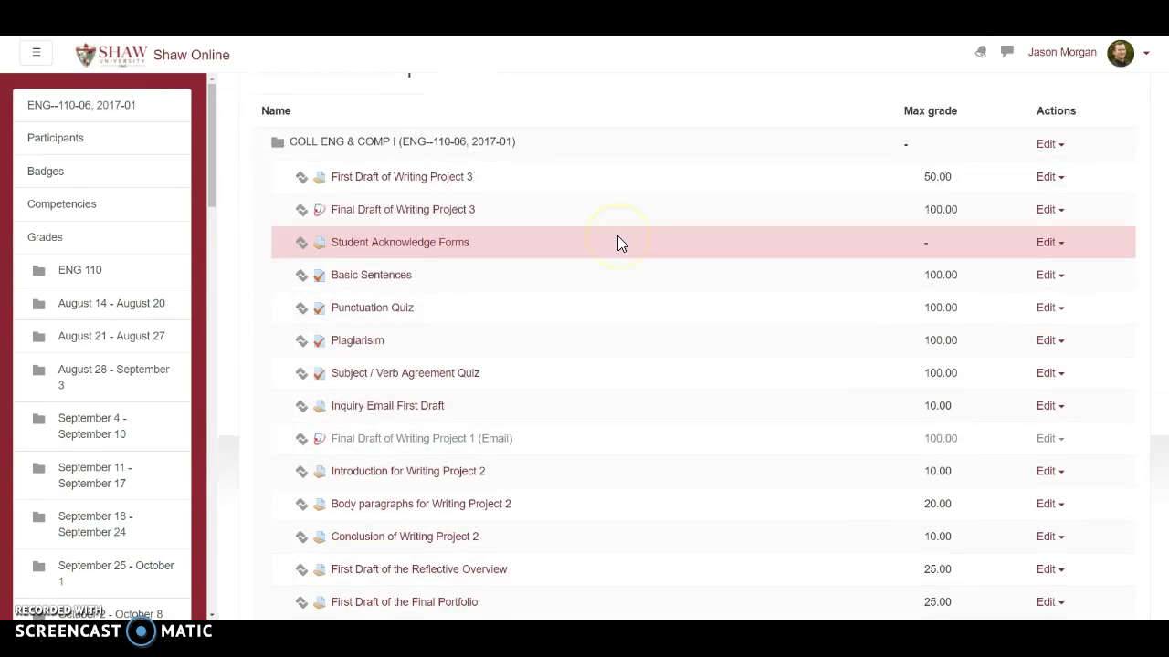
scroll(618, 243, "down", 12)
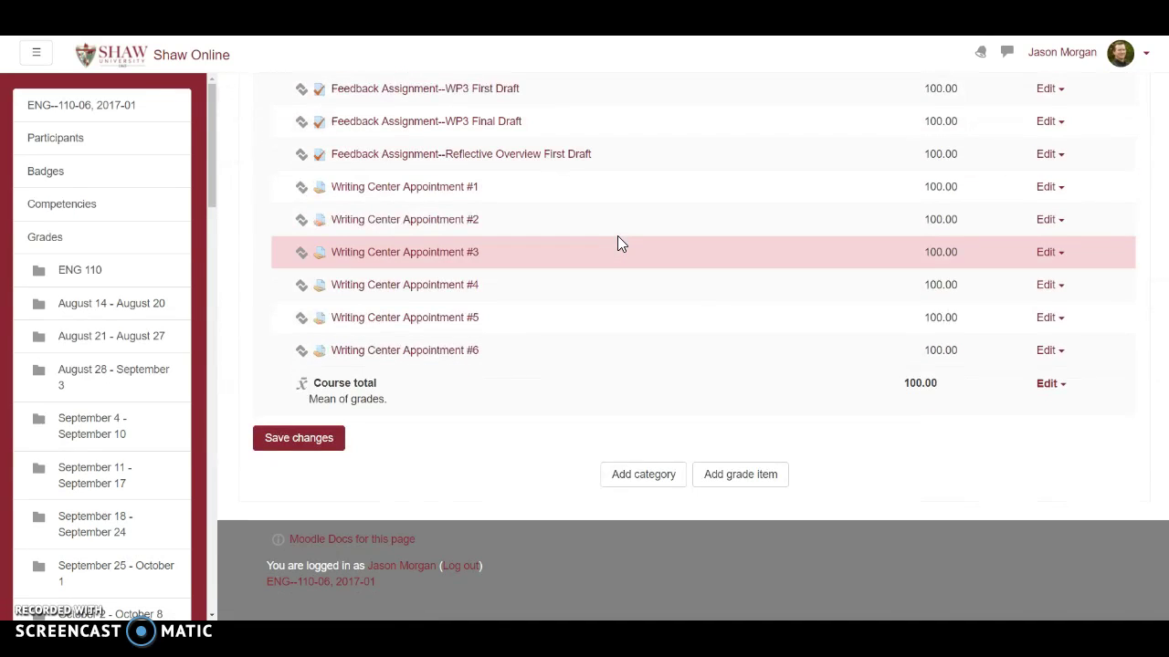
scroll(574, 273, "up", 11)
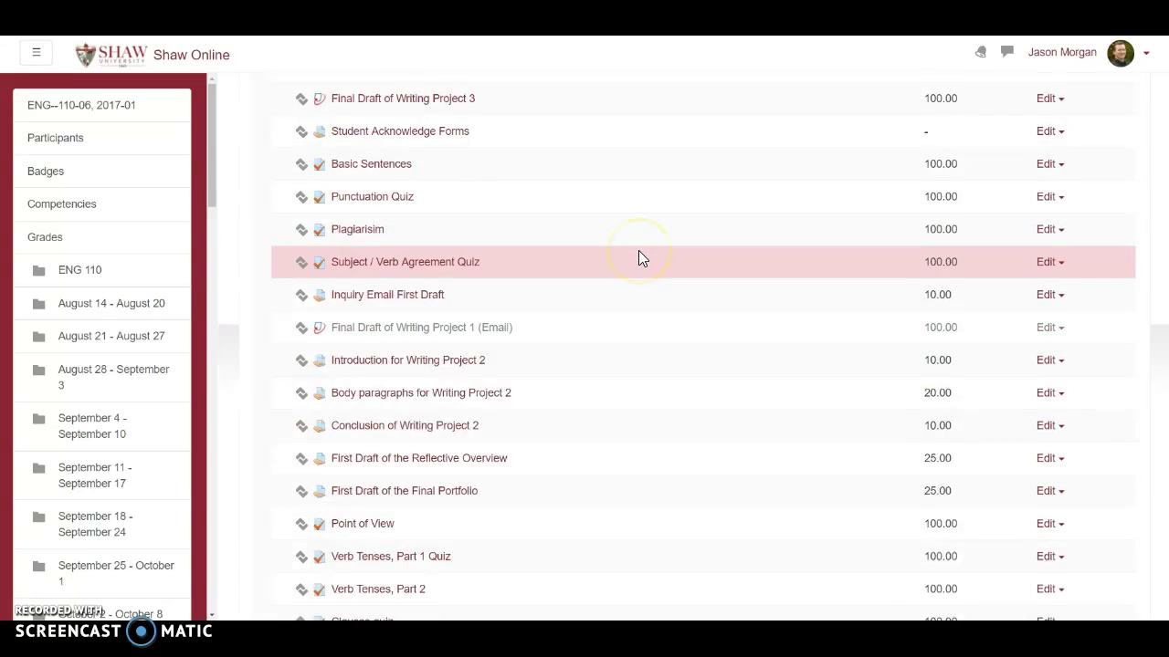
scroll(638, 250, "up", 3)
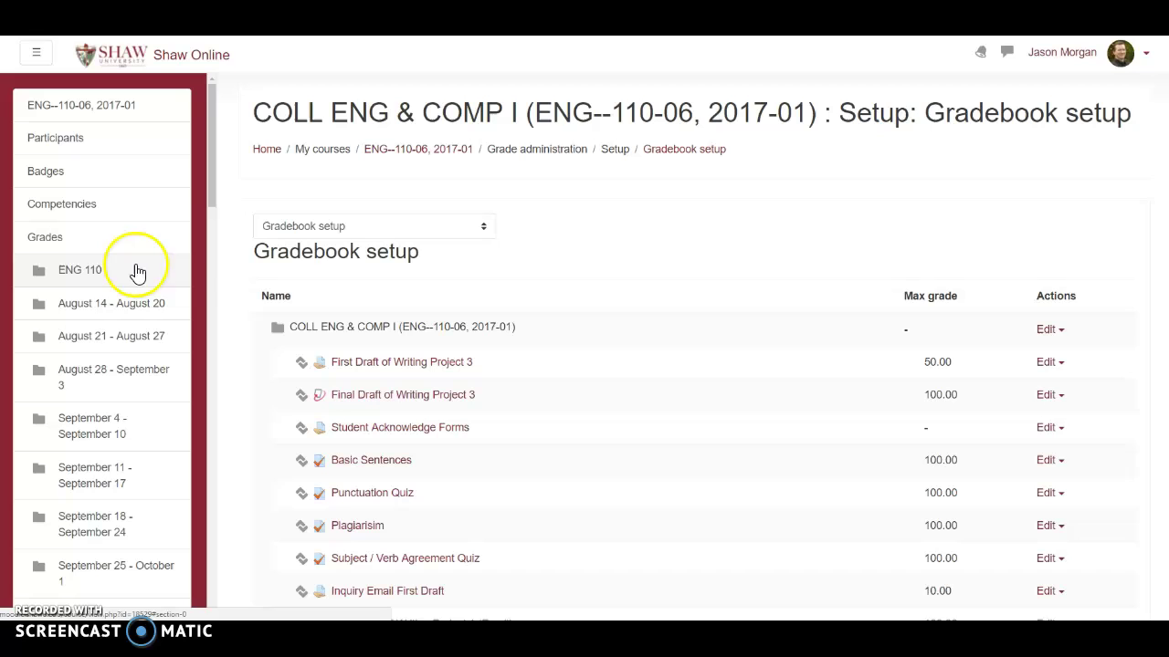
Copy the ENG-110-07 welcome paragraph, then come back to the ENG-110-06 course page
left_click(80, 269)
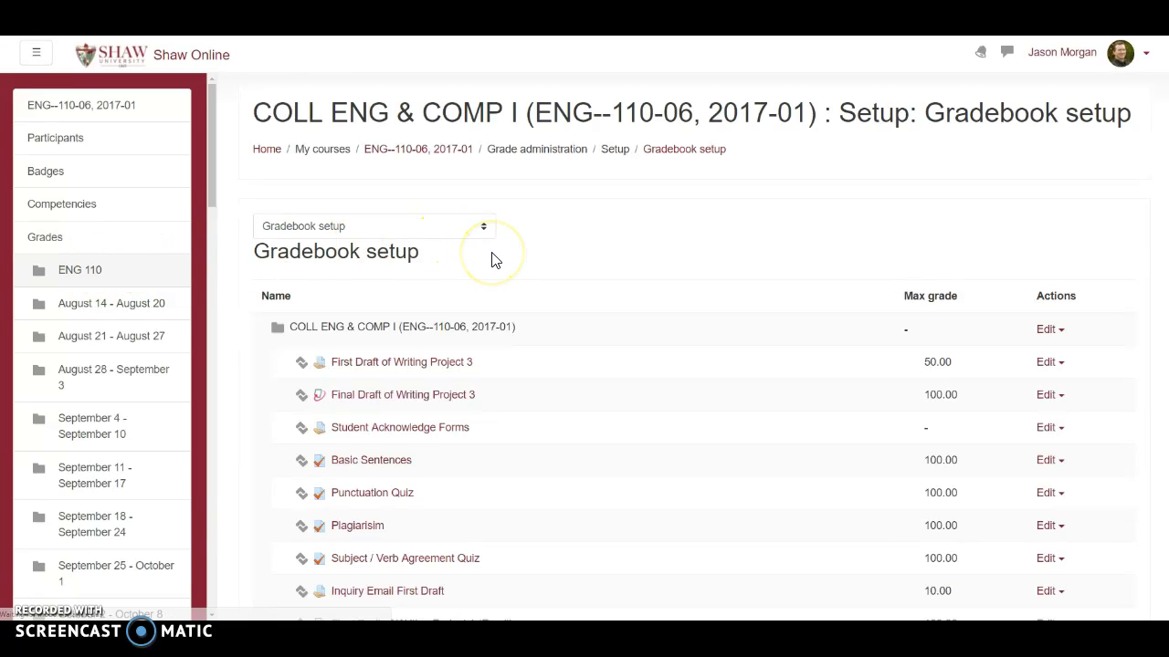
scroll(347, 274, "down", 2)
scroll(452, 272, "up", 2)
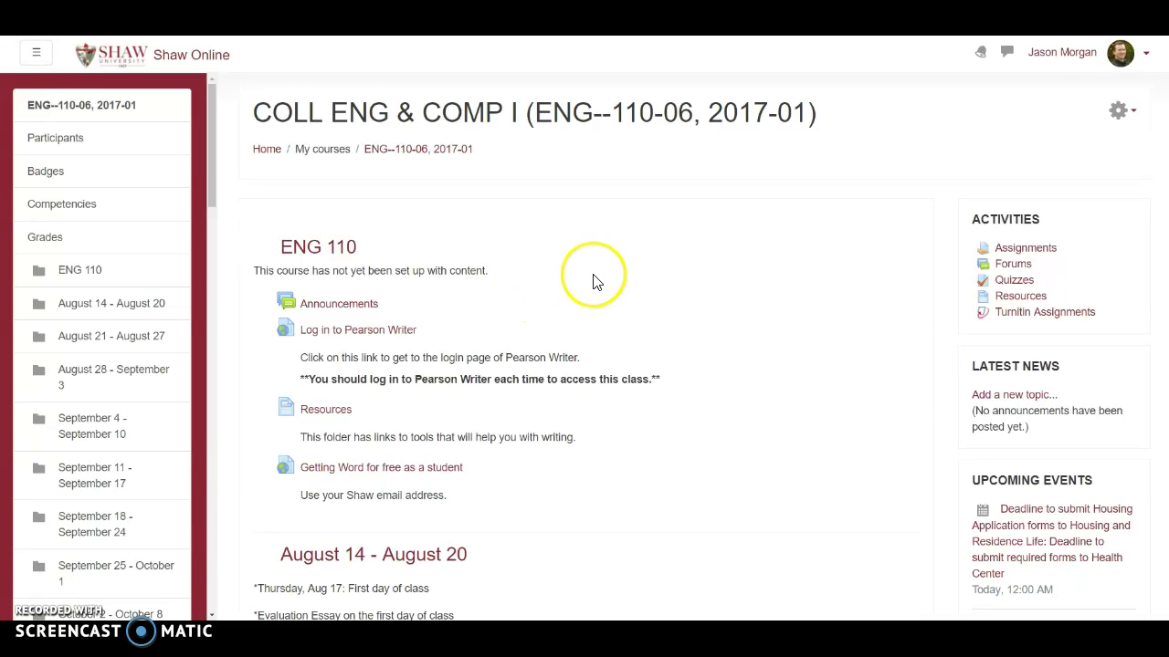
left_click(349, 263)
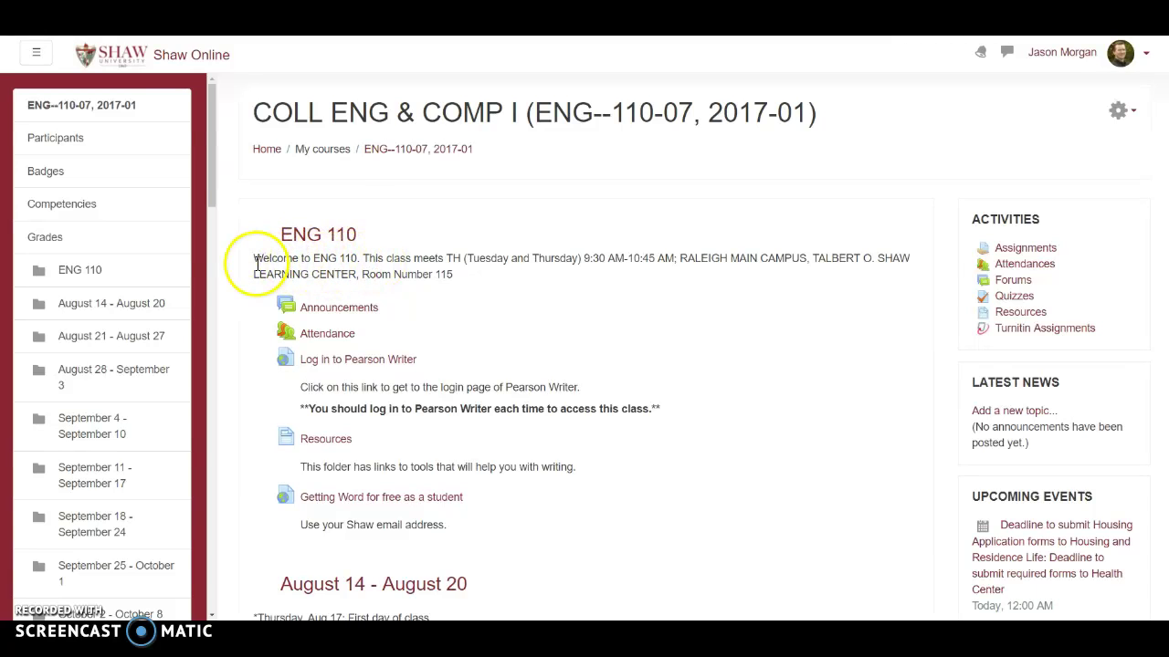
left_click_drag(256, 260, 464, 274)
key("ctrl+c")
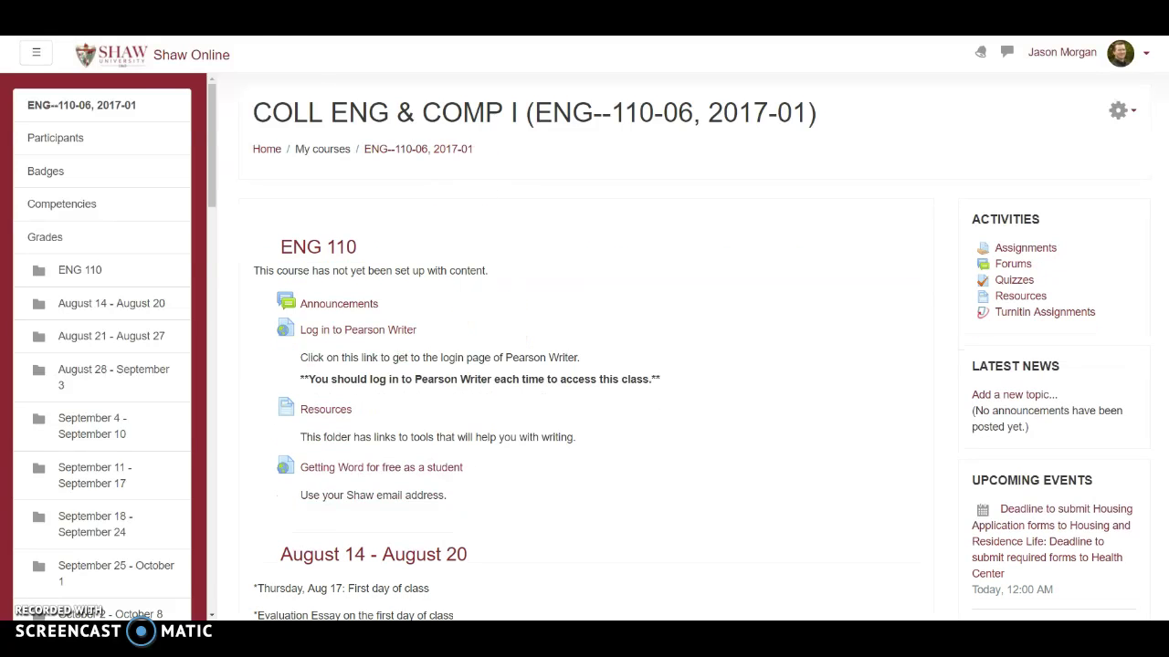
Turn editing on and paste the copied welcome text over the ENG 110 placeholder summary
left_click(1122, 113)
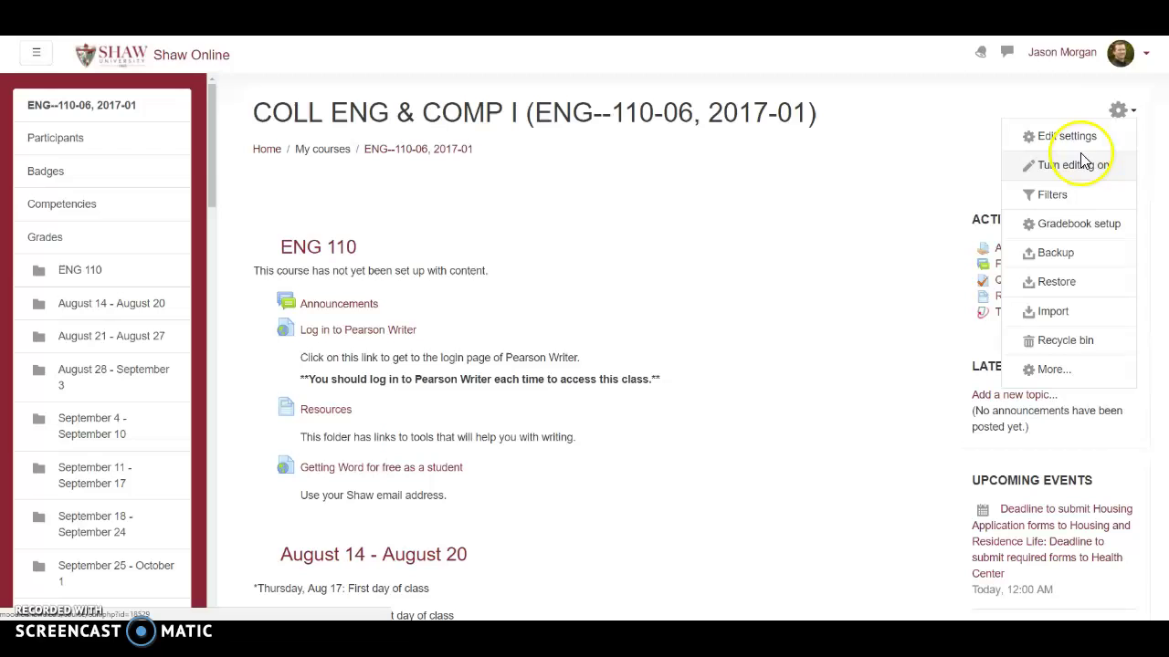
left_click(1075, 165)
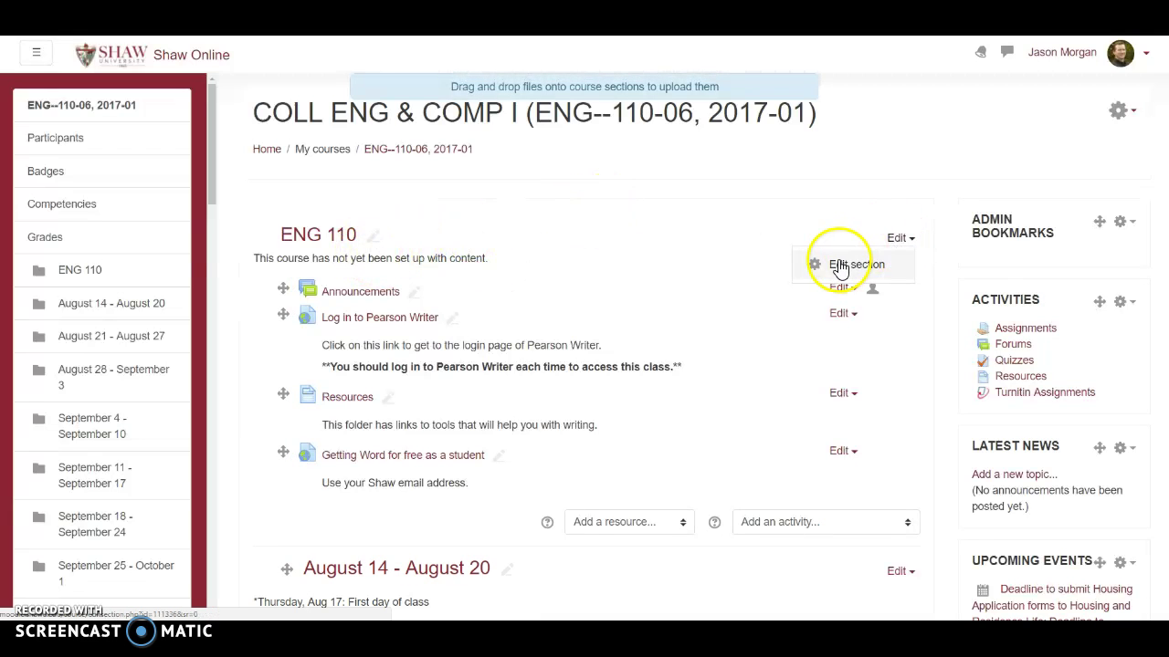
left_click(840, 264)
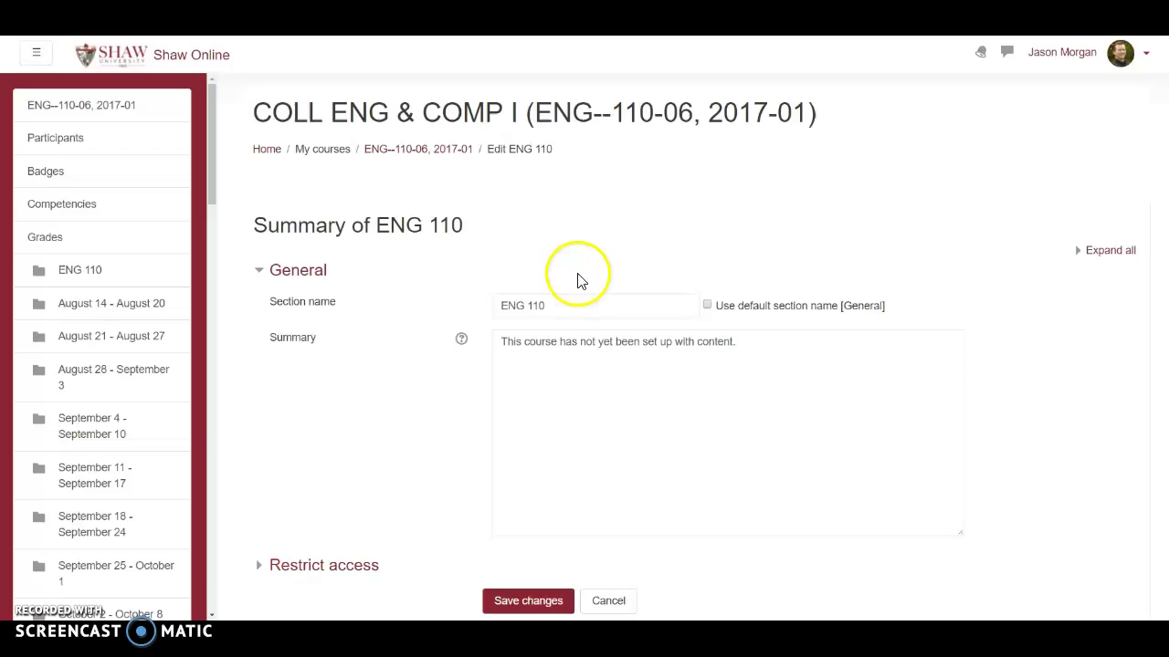
left_click(521, 385)
left_click_drag(502, 386, 819, 397)
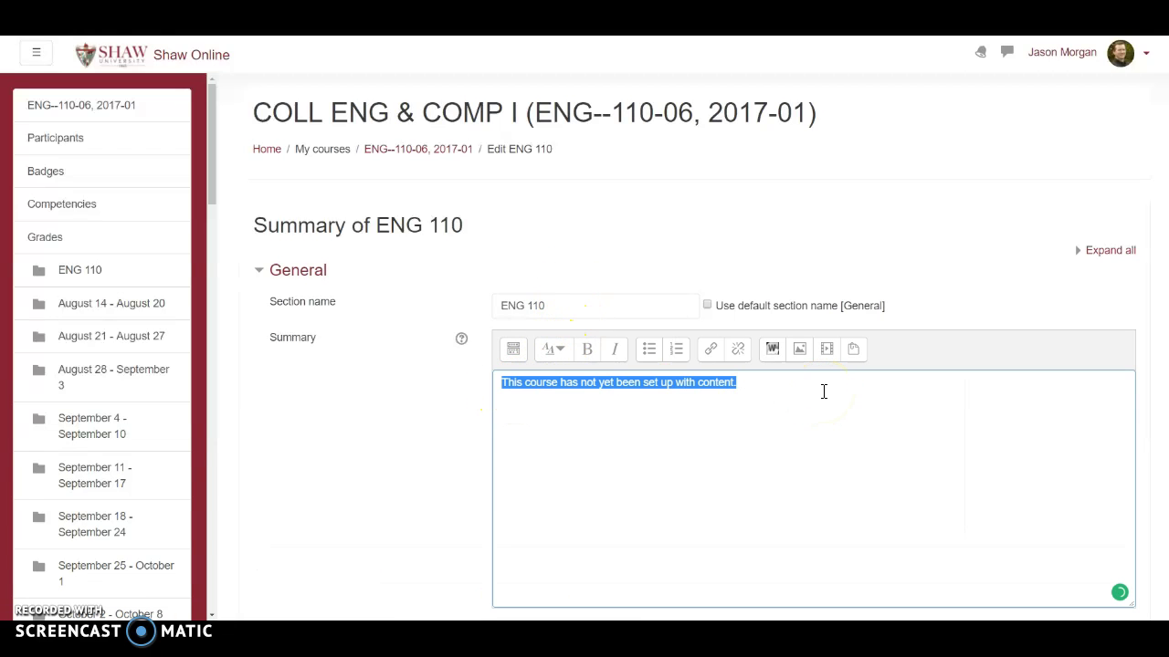
left_click(823, 391)
left_click_drag(751, 386, 486, 390)
key("ctrl+grave")
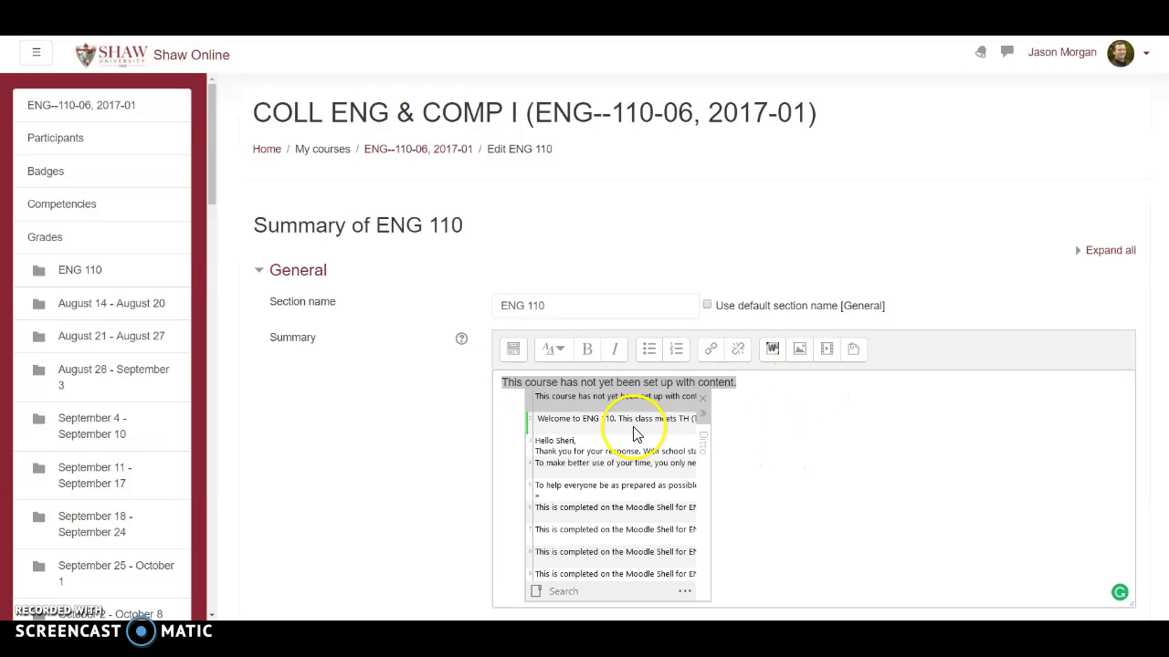
left_click(639, 415)
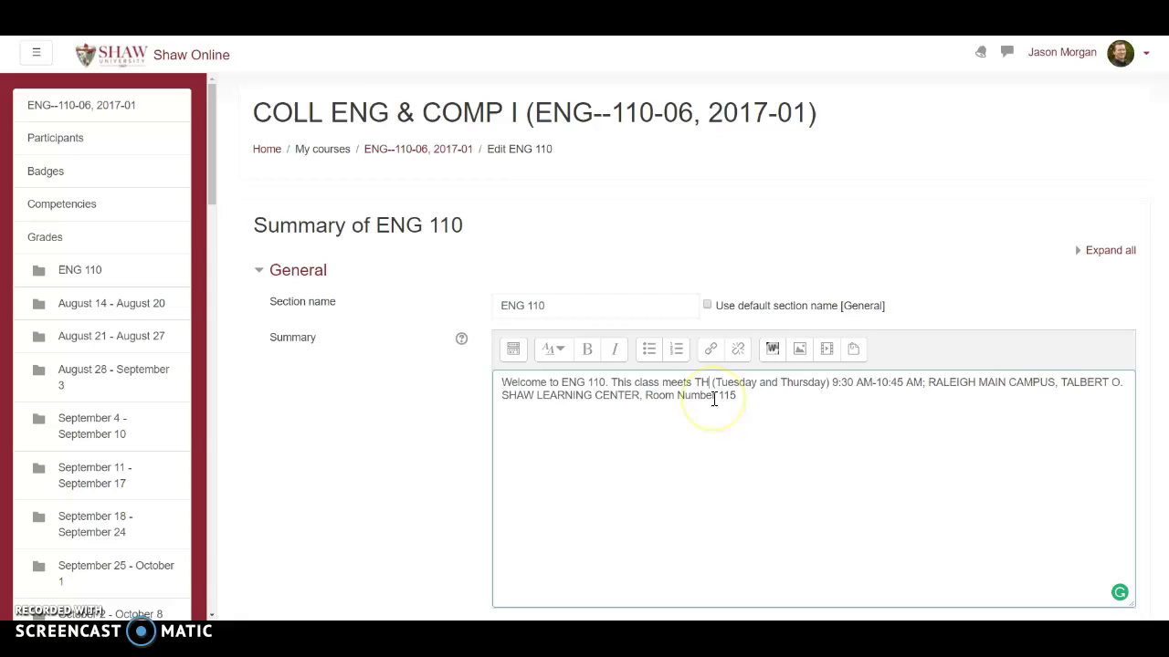
Change the meeting days to MWF (Monday, Wednesday, and Friday)
key("BackSpace")
key("BackSpace")
type("MW")
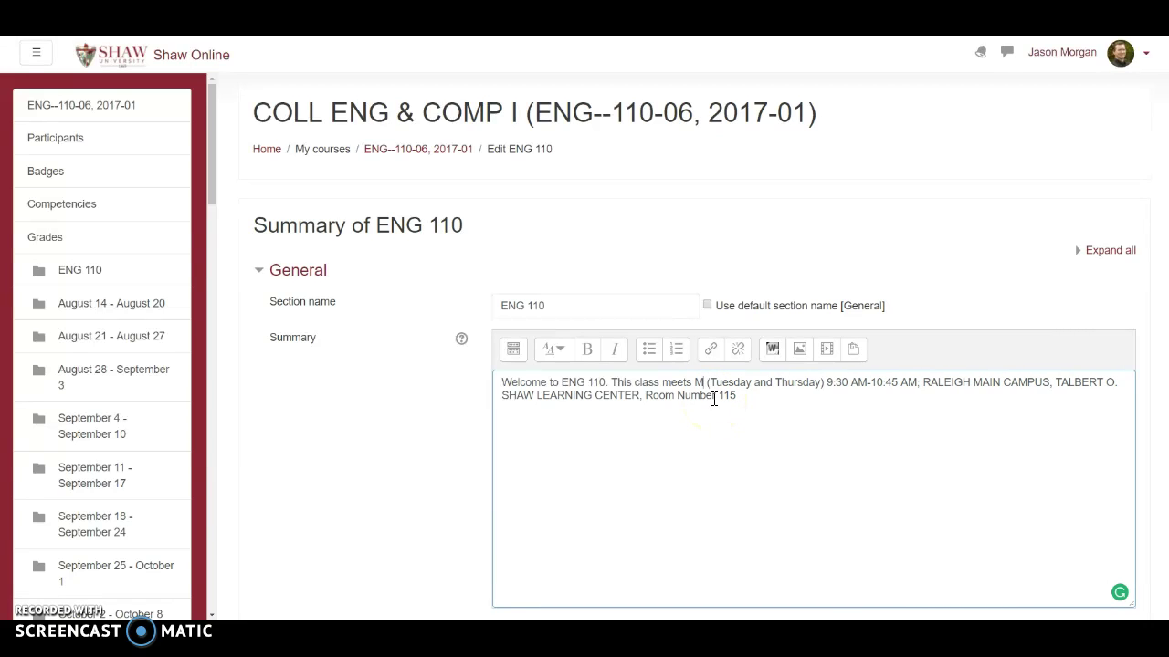
type("F")
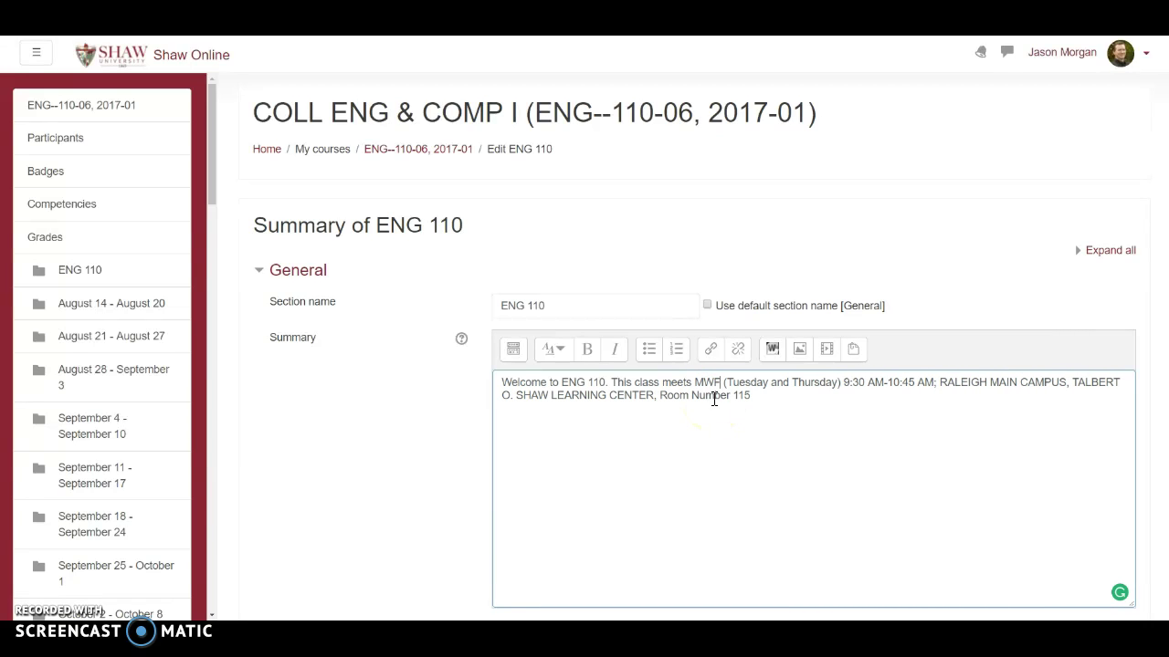
left_click(770, 382)
key("BackSpace")
key("BackSpace")
key("BackSpace")
key("BackSpace")
key("BackSpace")
key("BackSpace")
key("BackSpace")
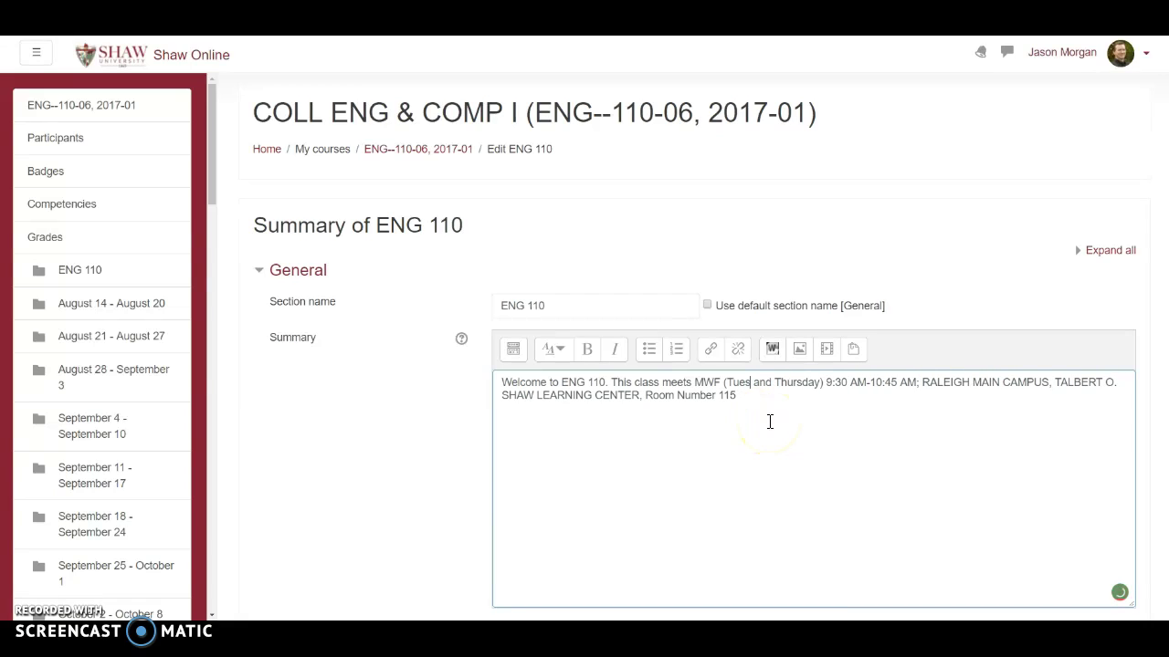
type("Mondaym")
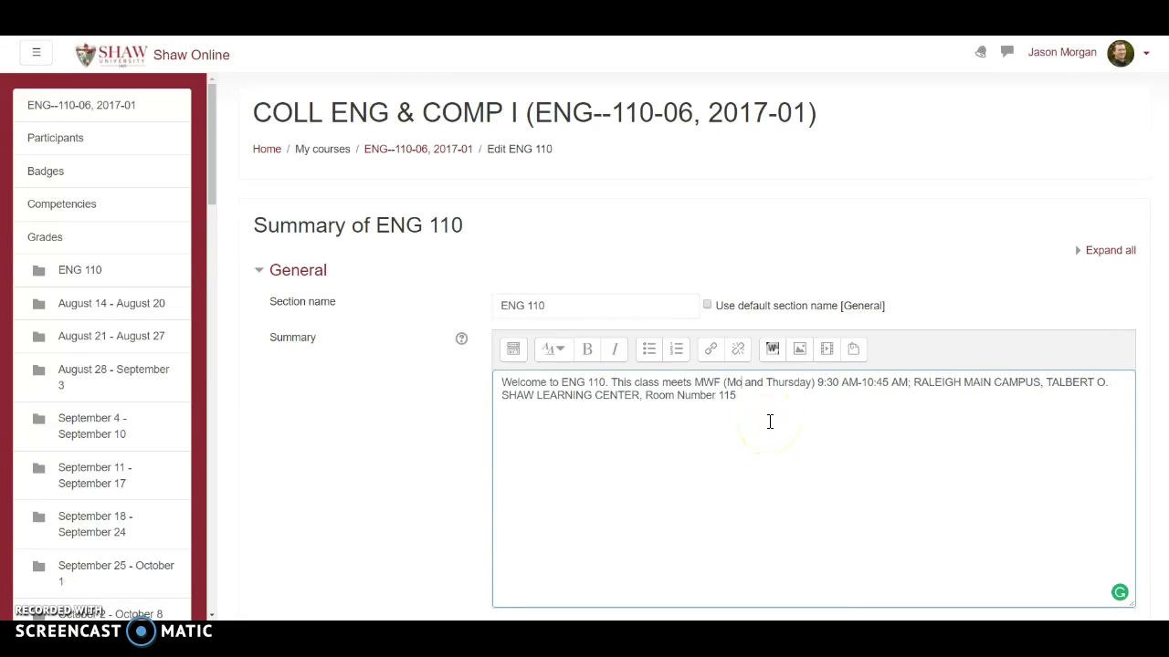
key("BackSpace")
type(", W")
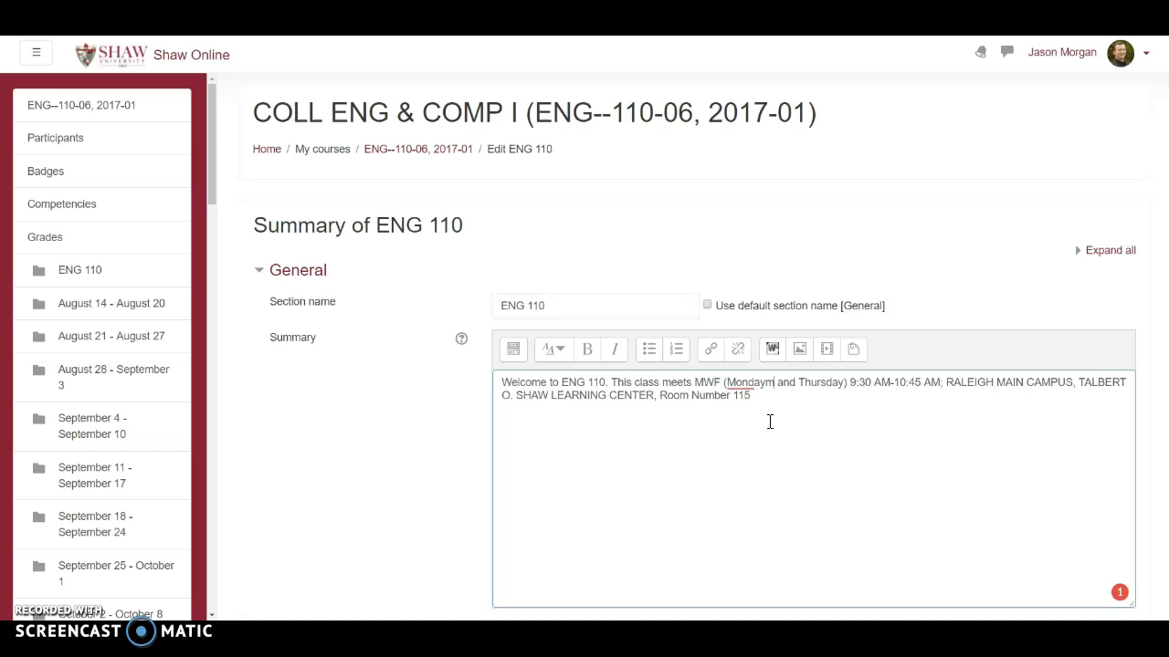
type("ednesday,")
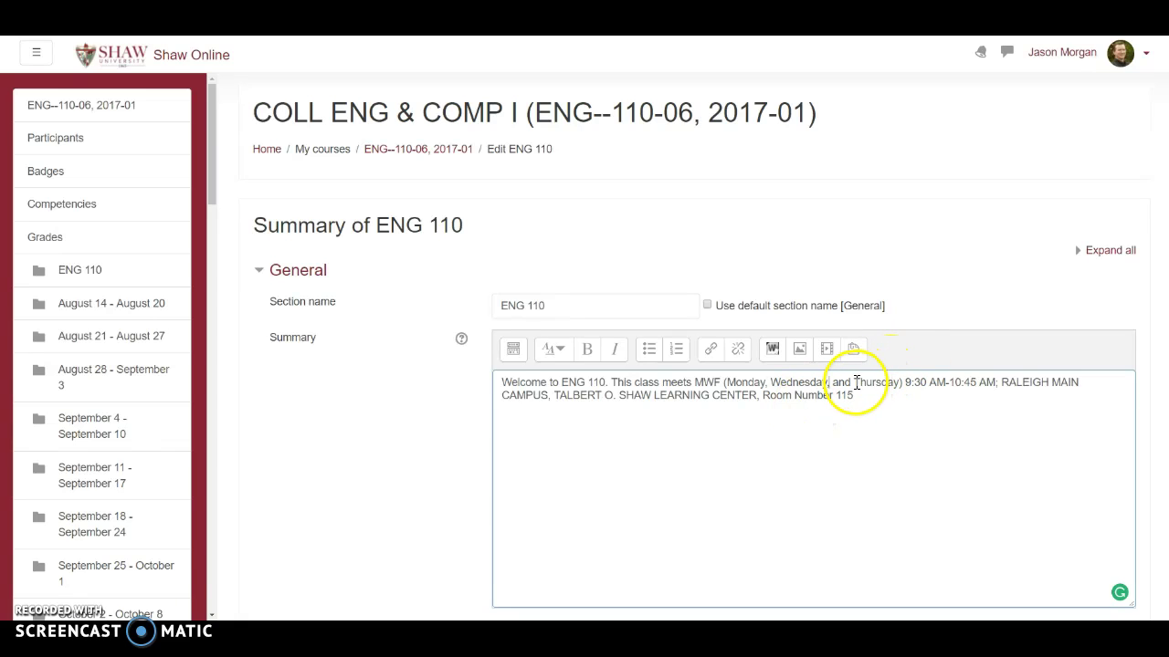
left_click_drag(879, 389, 898, 389)
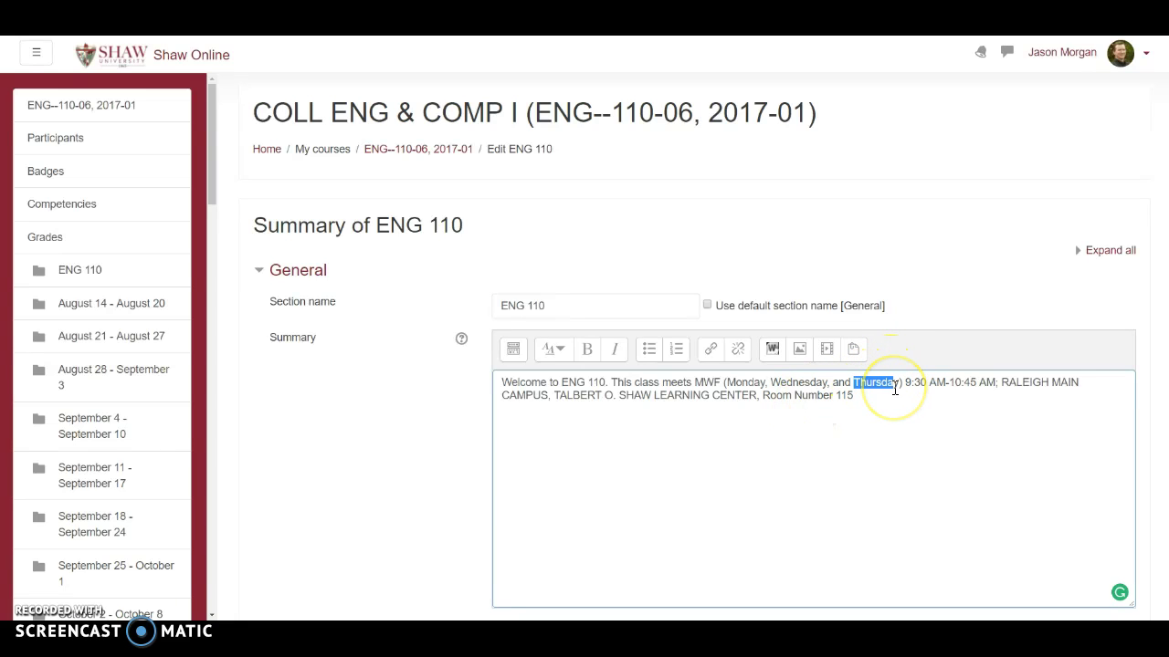
type("Friday")
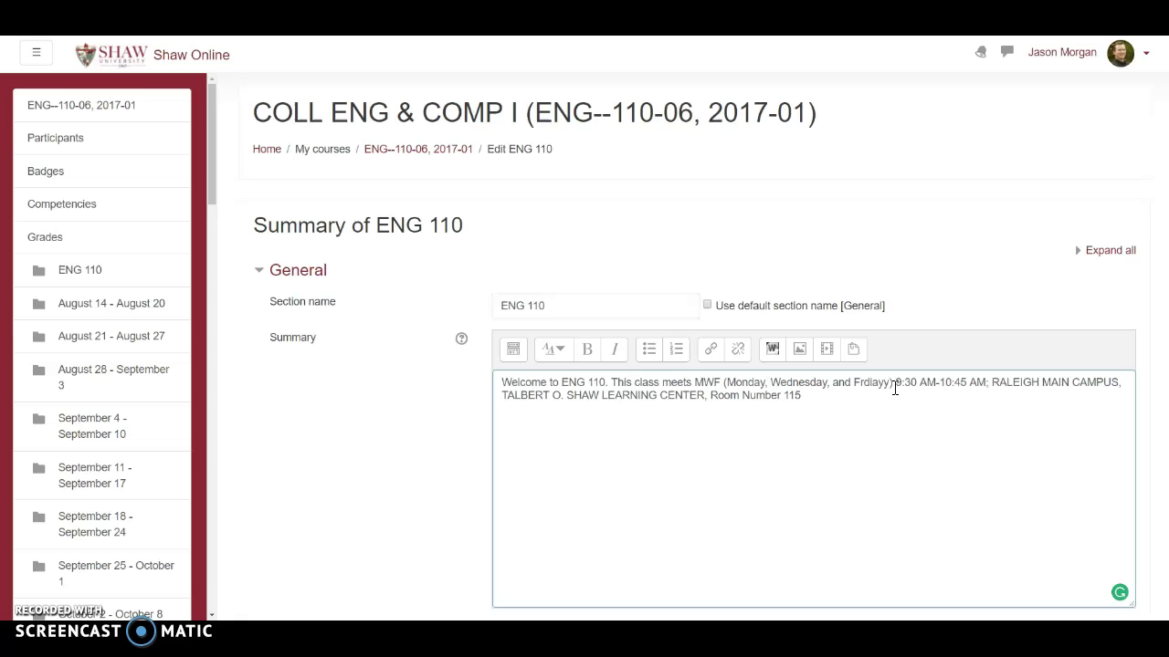
key("BackSpace")
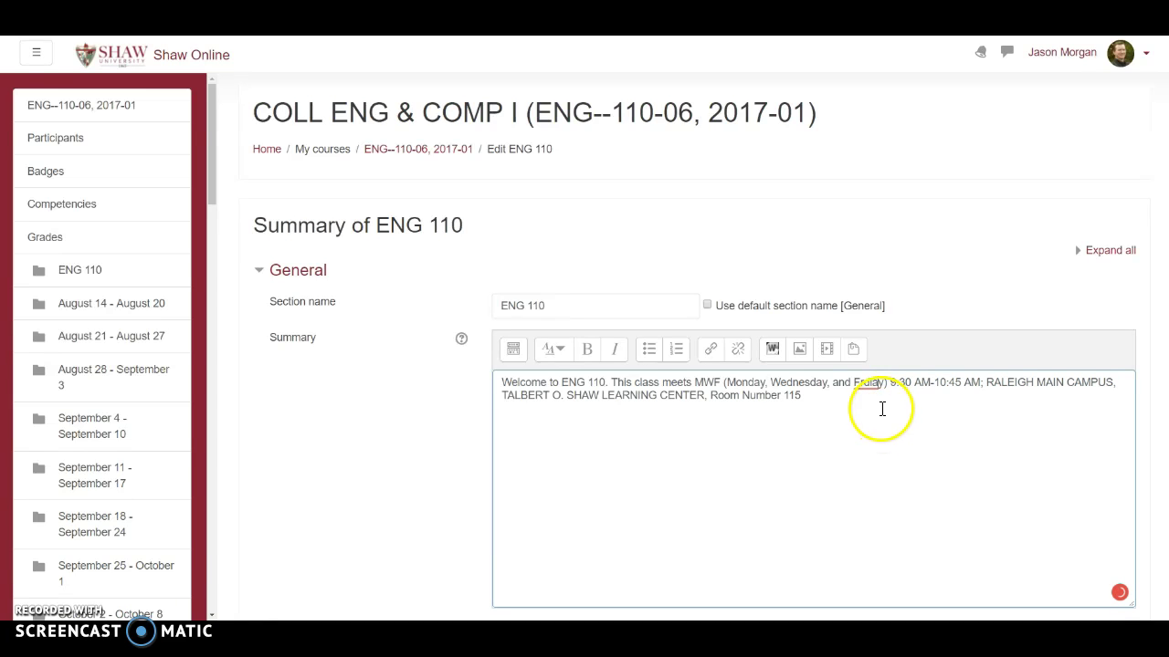
mouse_move(866, 384)
left_click(867, 406)
Set the time to 10:00 AM-10:50 AM and the room to 111, then save
key("BackSpace")
type("10")
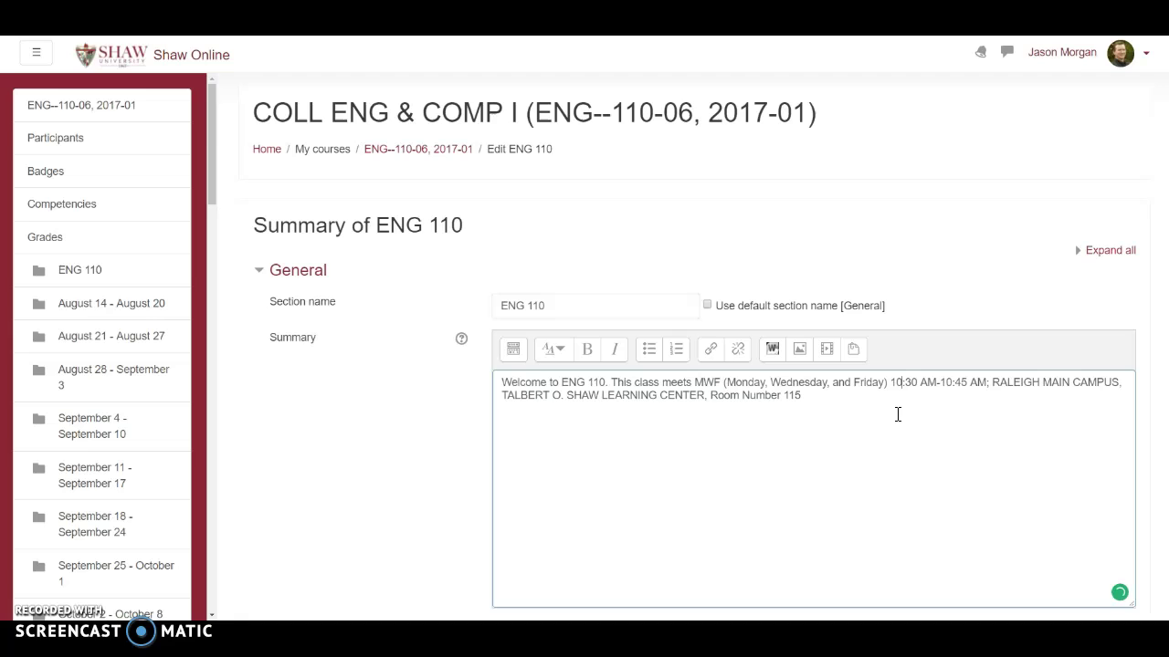
key("Delete")
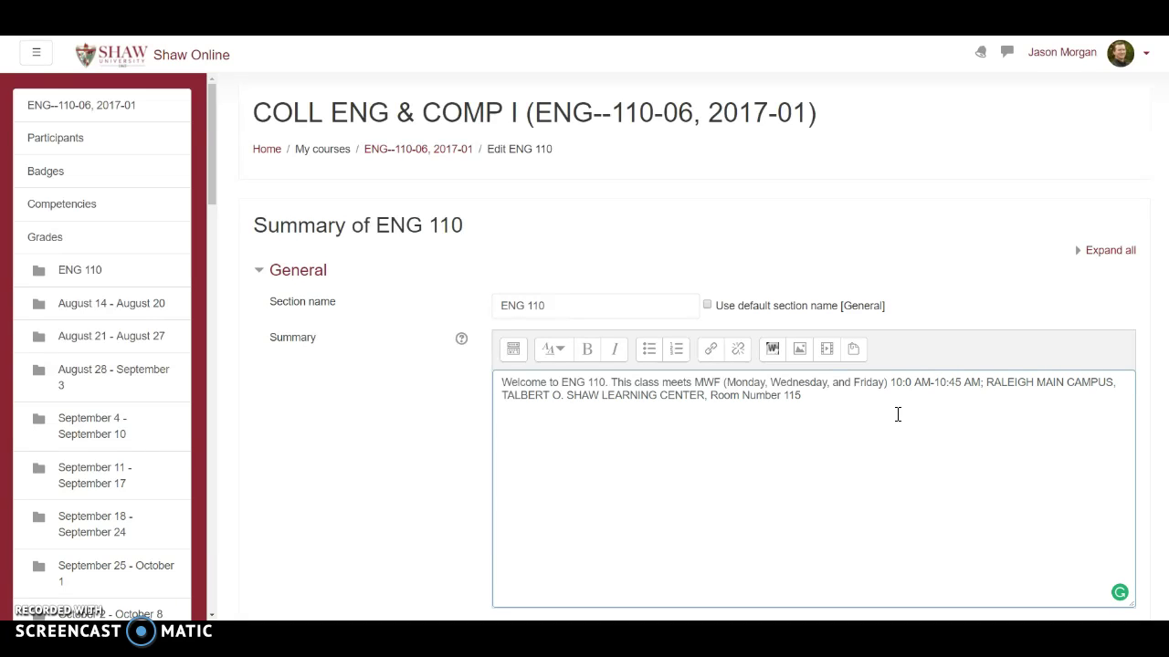
type("0")
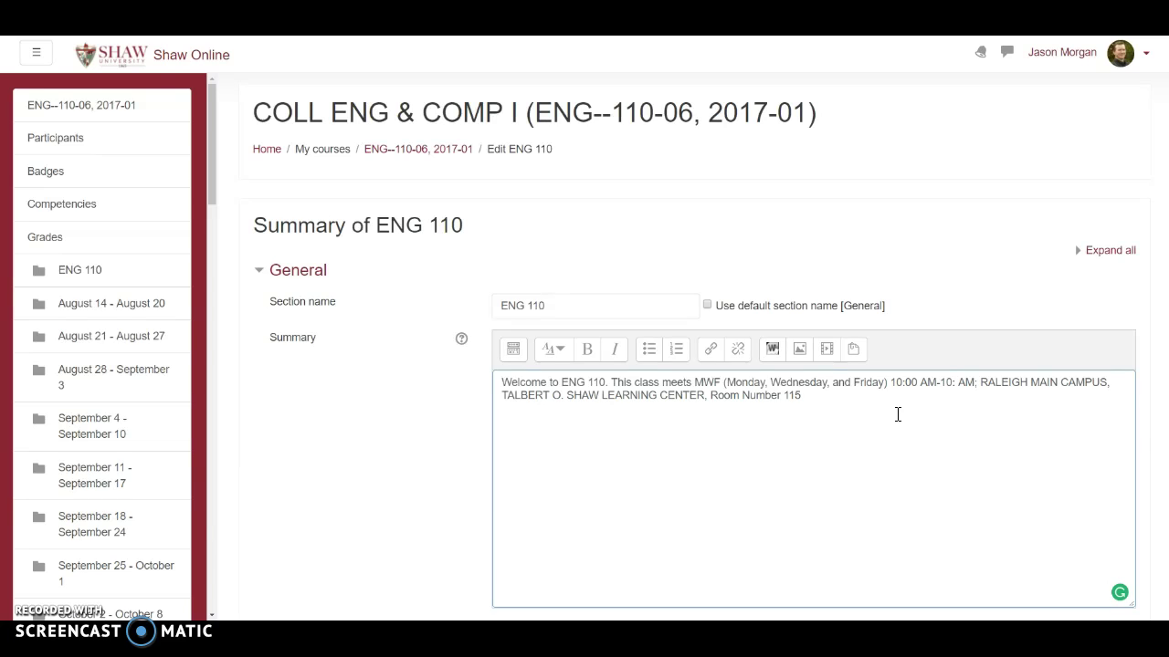
left_click(966, 383)
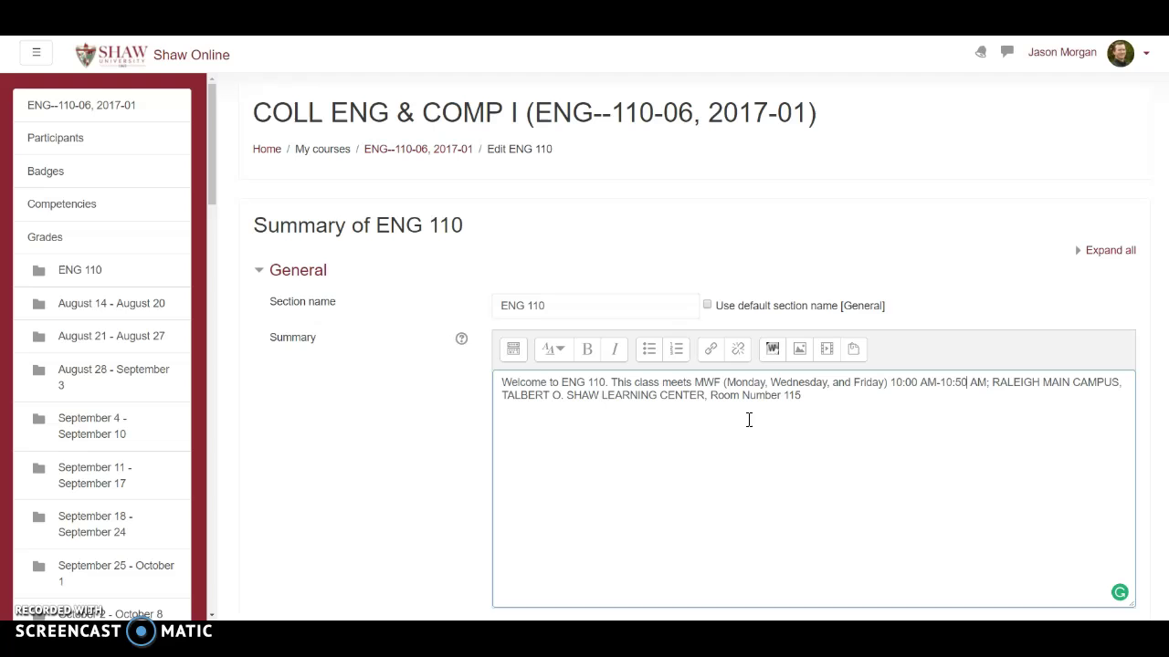
left_click(802, 397)
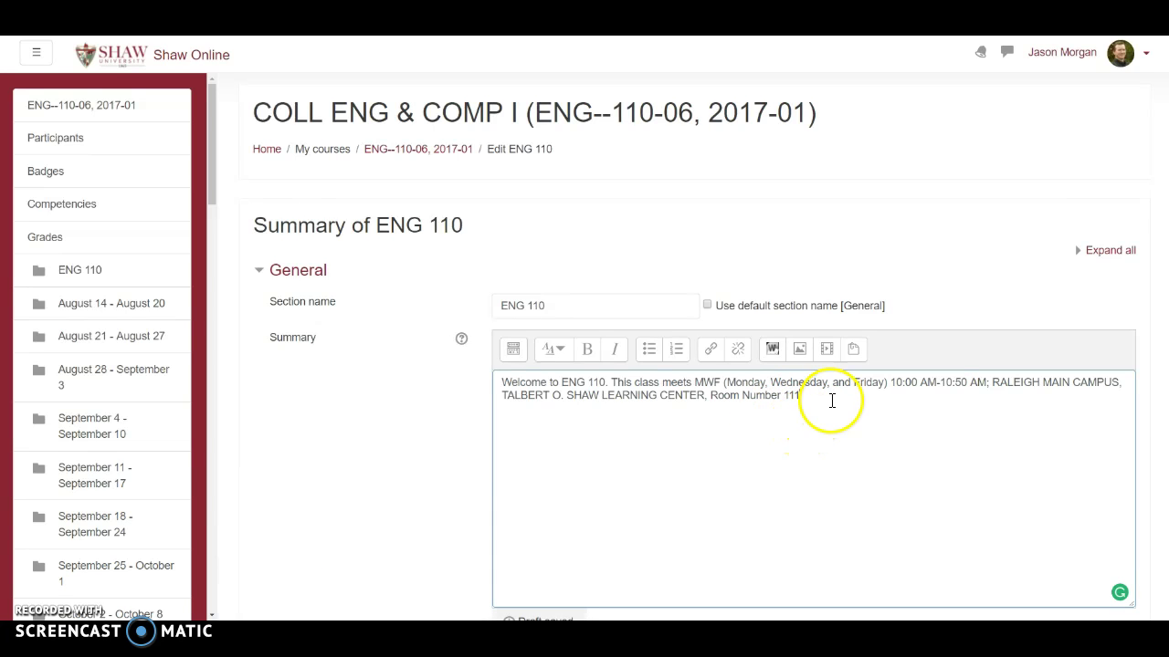
scroll(829, 399, "down", 3)
left_click(539, 472)
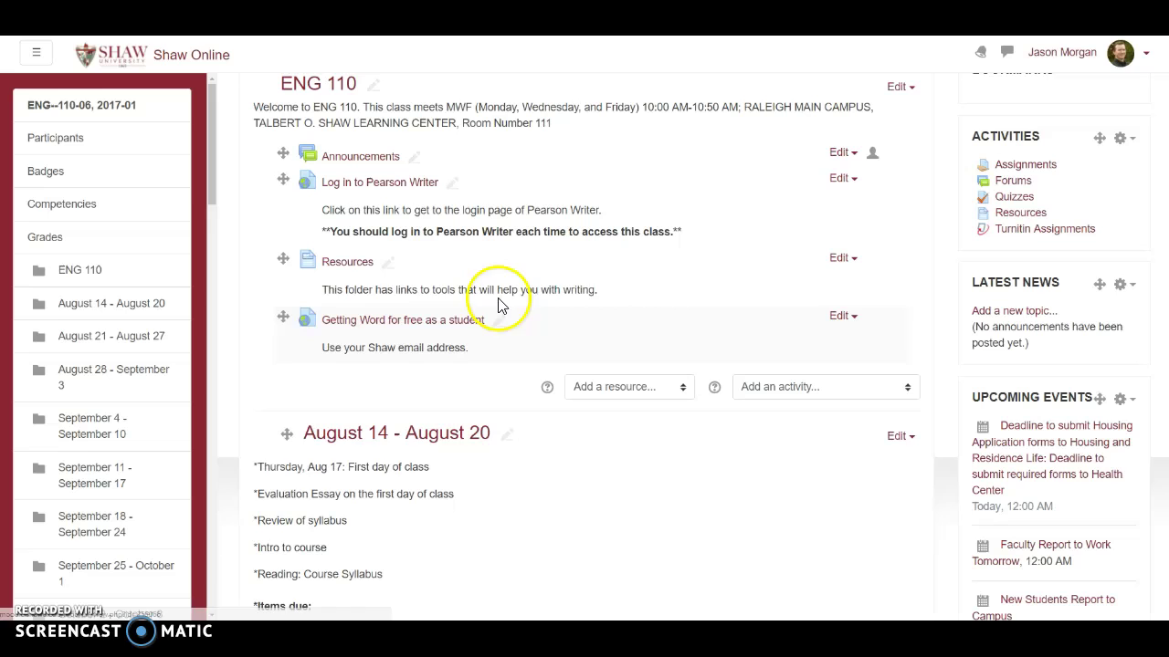
Change the Aug 17 date in the first-week summary to 'Wednesday, Aug 16' and save
scroll(434, 418, "down", 3)
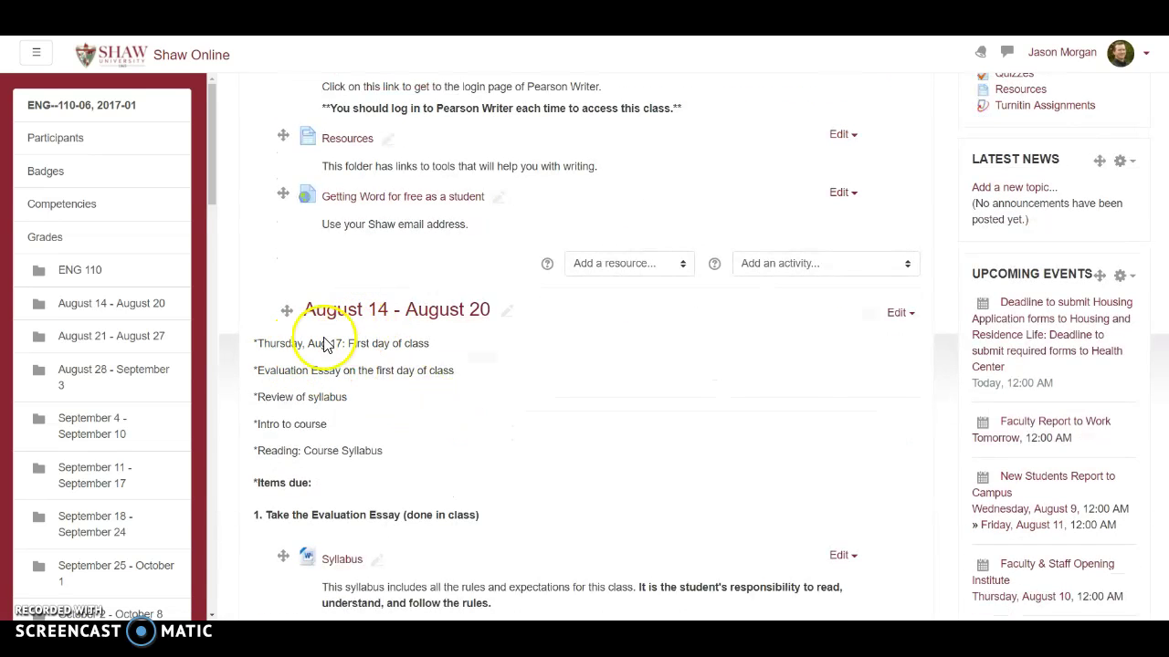
left_click(900, 316)
left_click(875, 338)
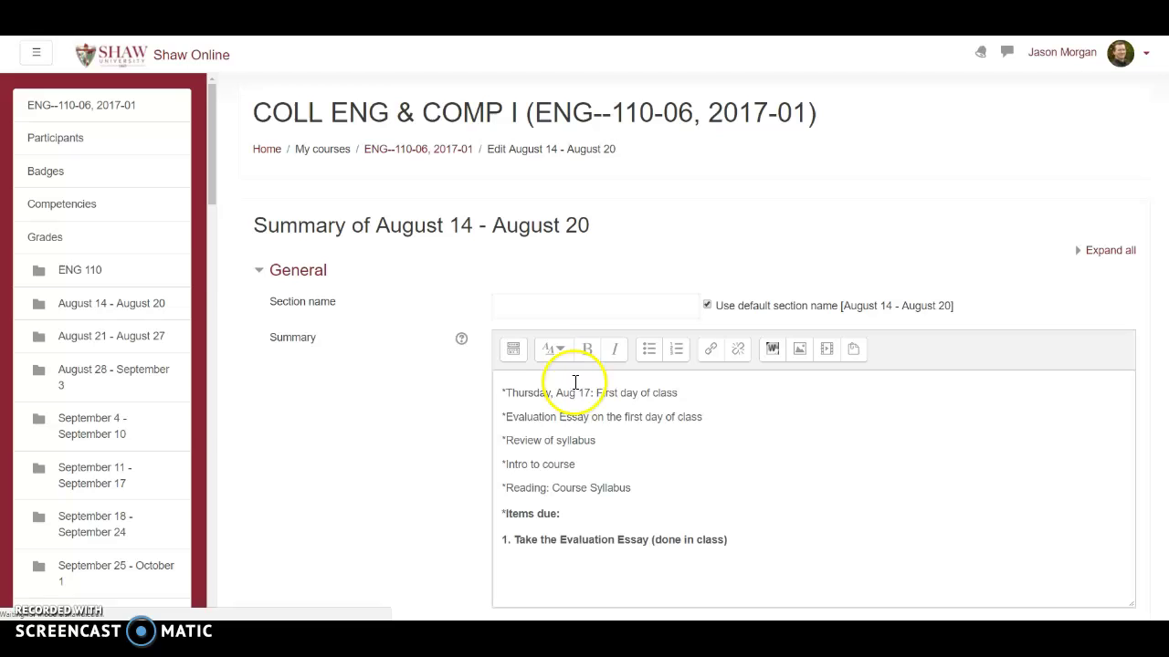
left_click(591, 394)
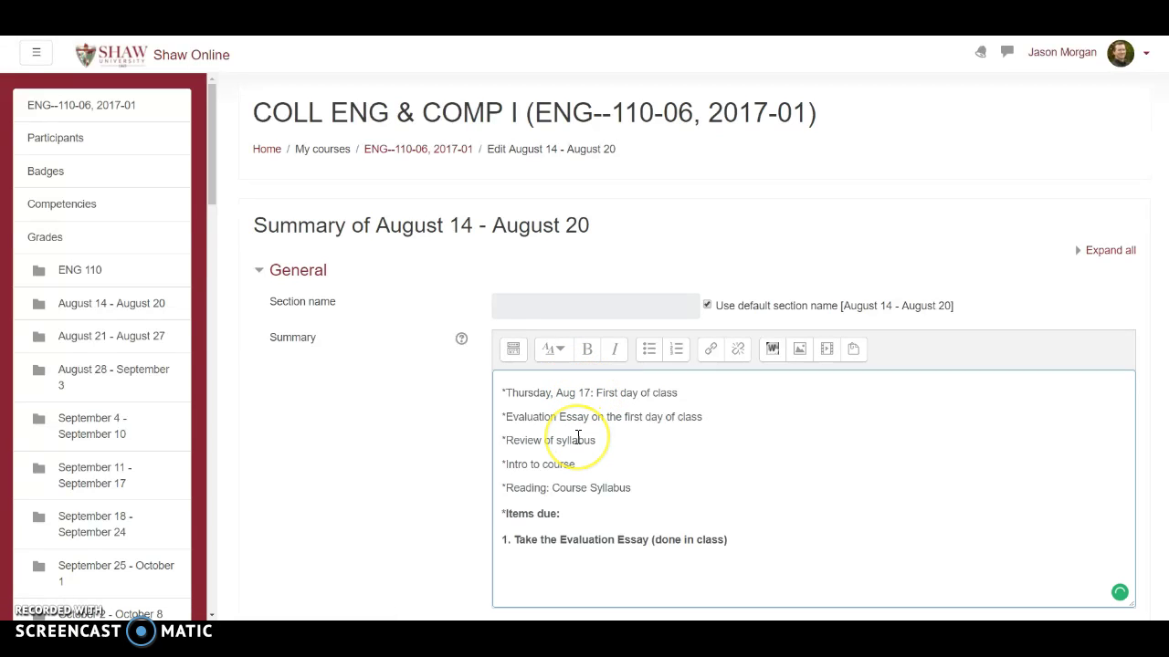
type("6")
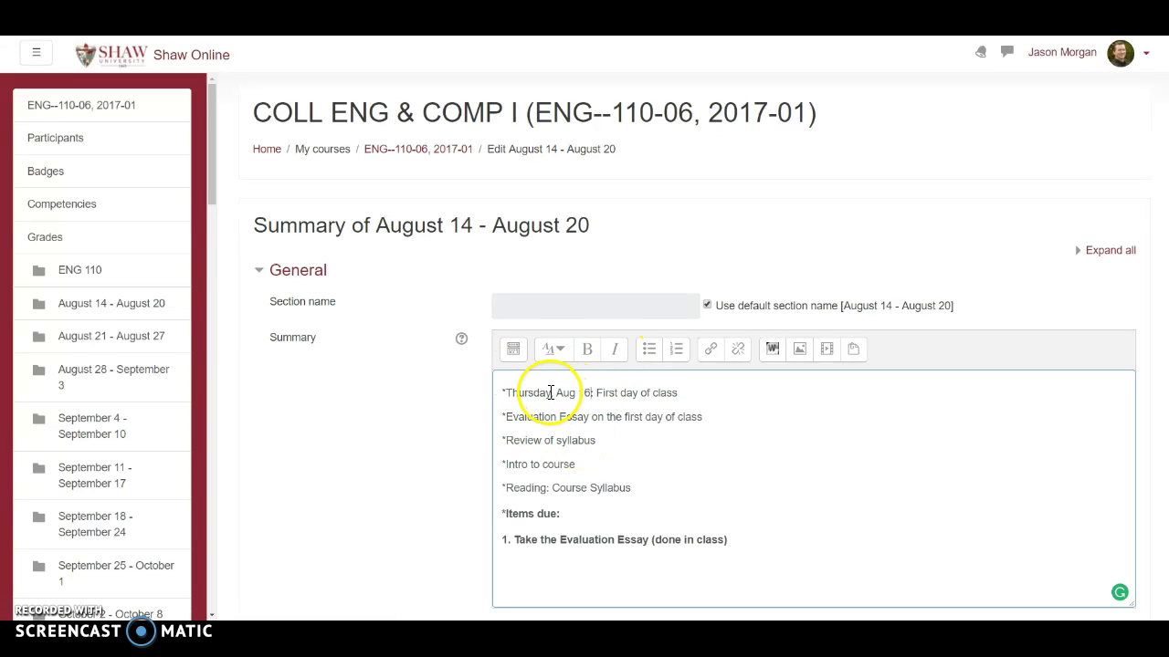
left_click_drag(553, 394, 546, 426)
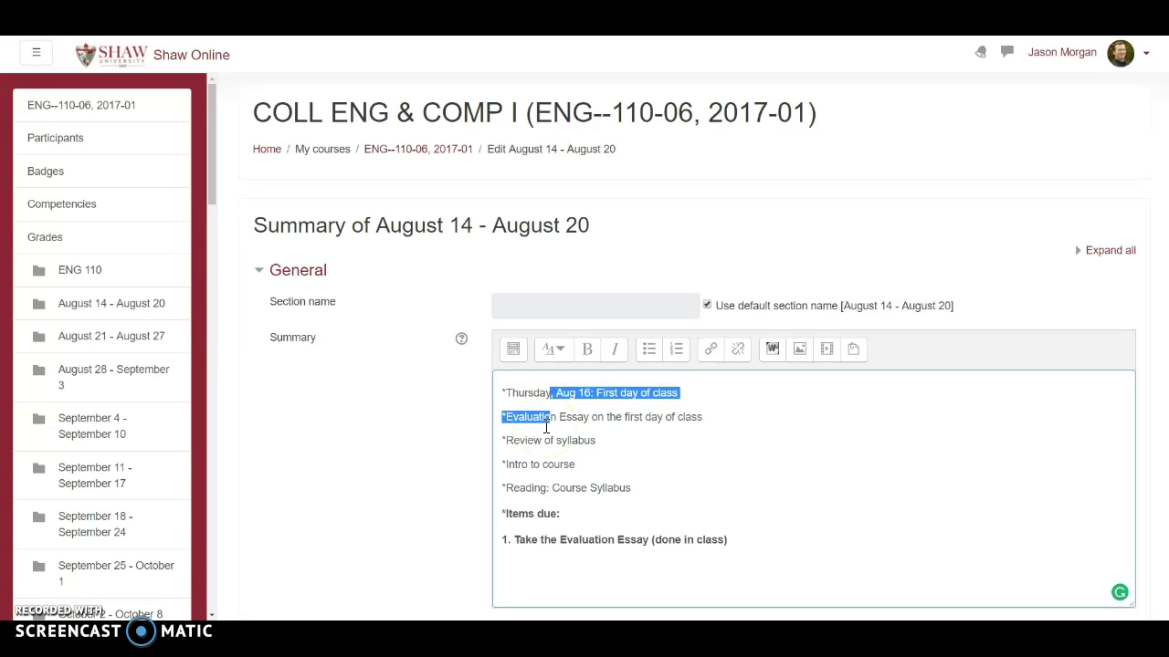
key("Left")
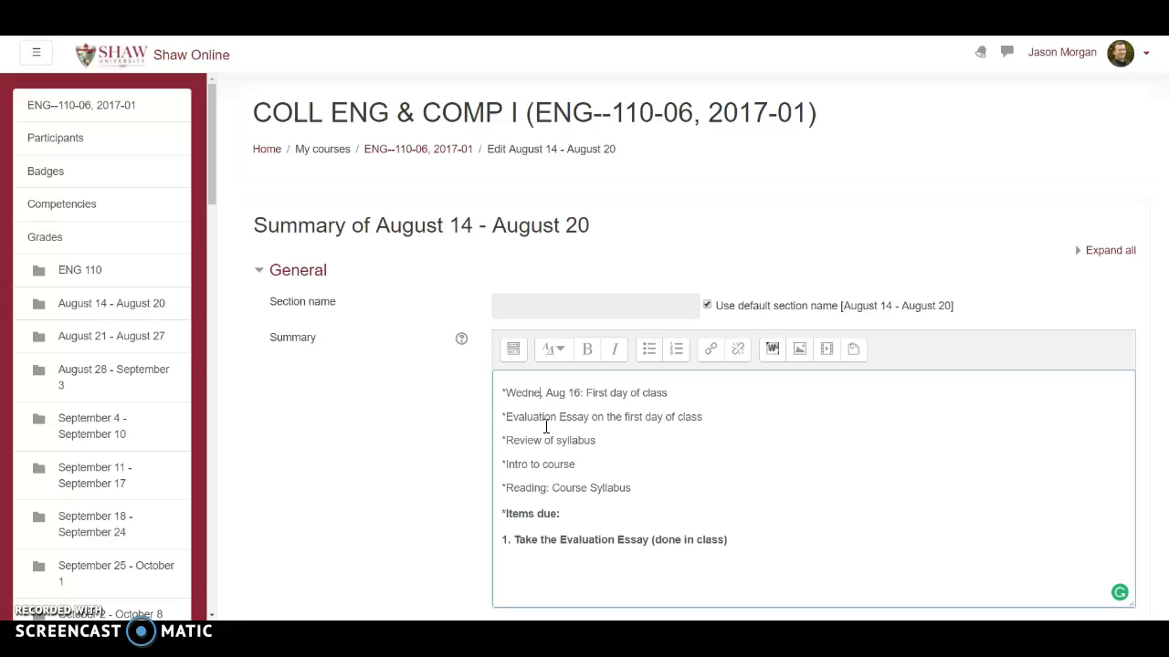
left_click(700, 392)
scroll(743, 396, "down", 2)
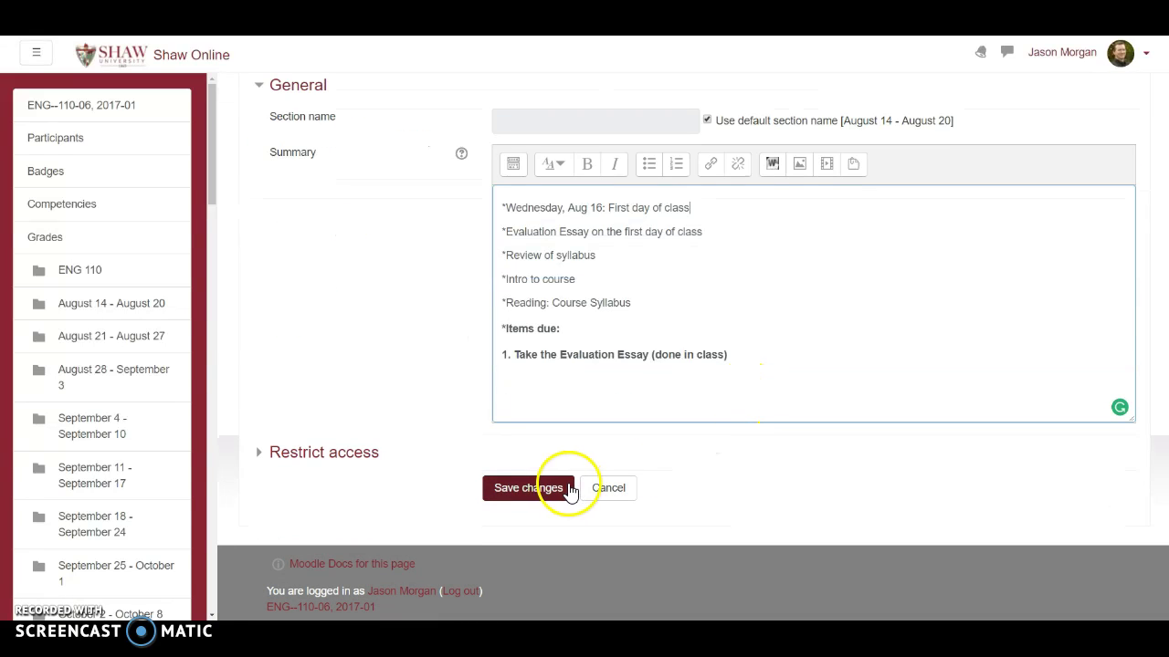
left_click(538, 486)
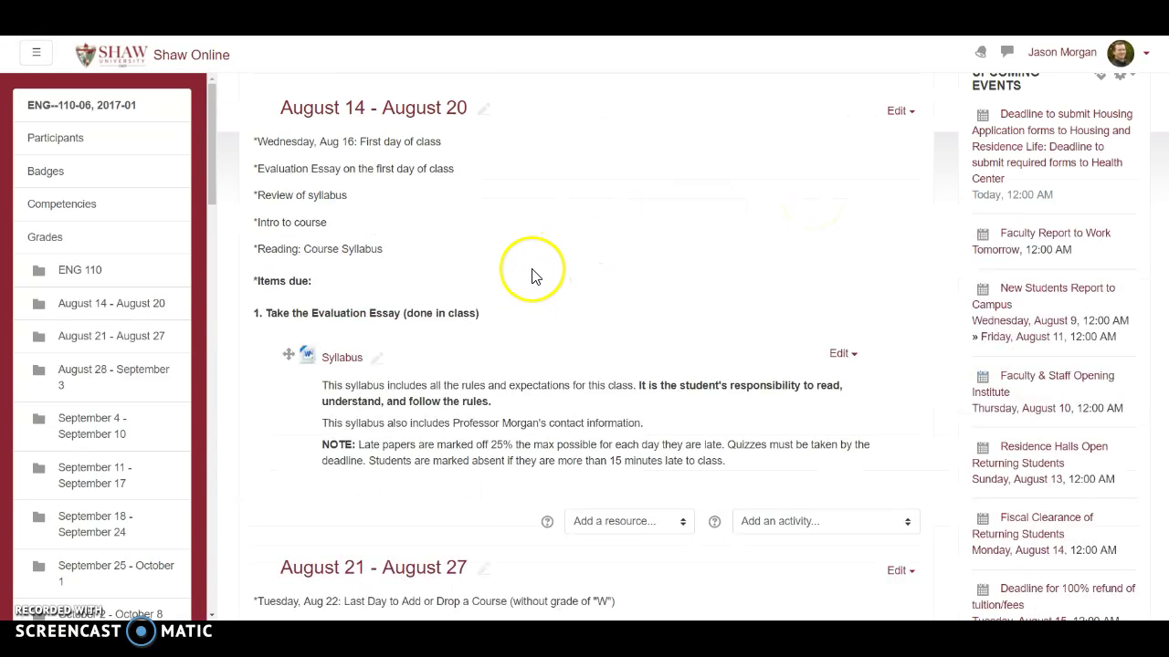
Try choosing Attendance from the add-activity list, then reload the course page
scroll(544, 265, "up", 5)
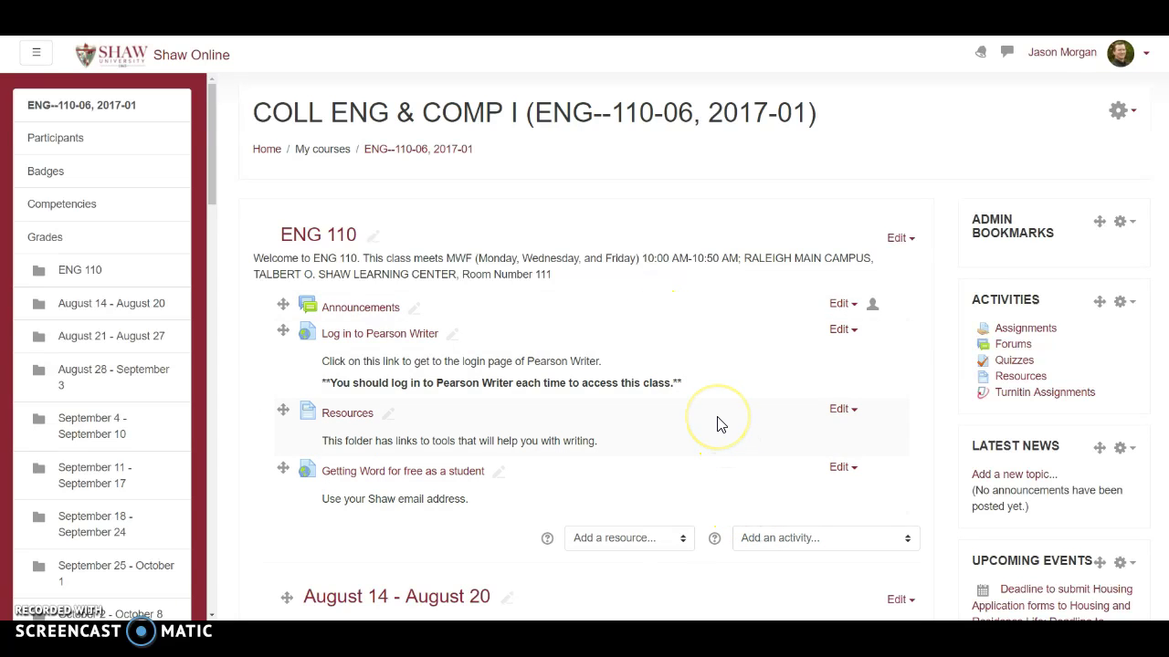
left_click(791, 540)
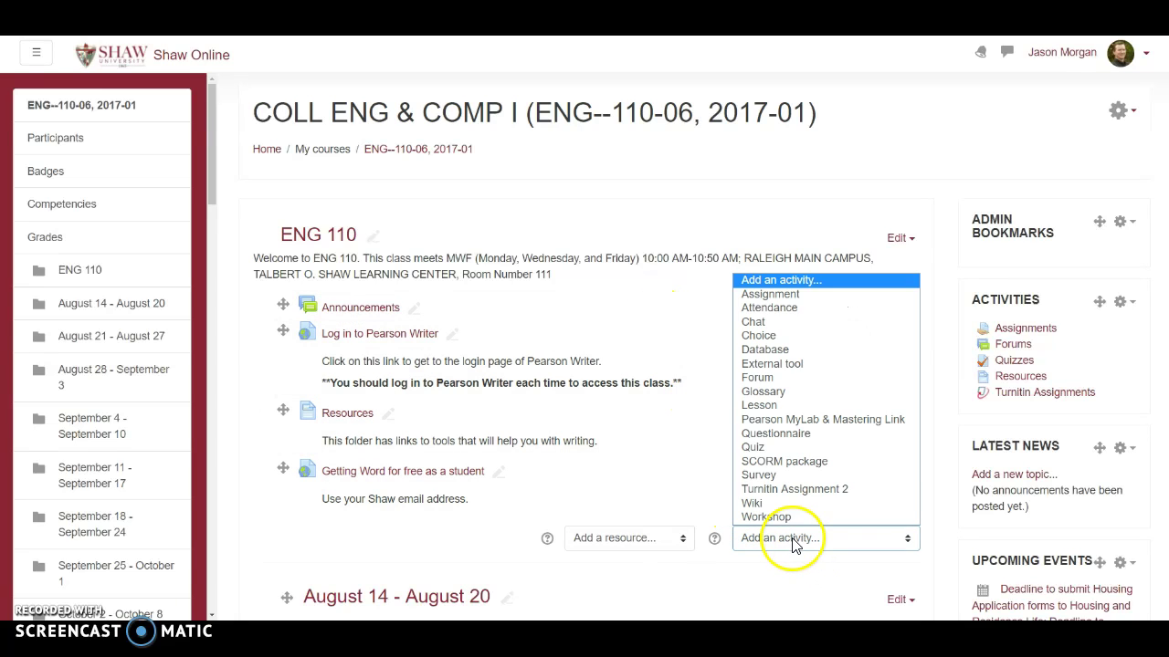
left_click(752, 309)
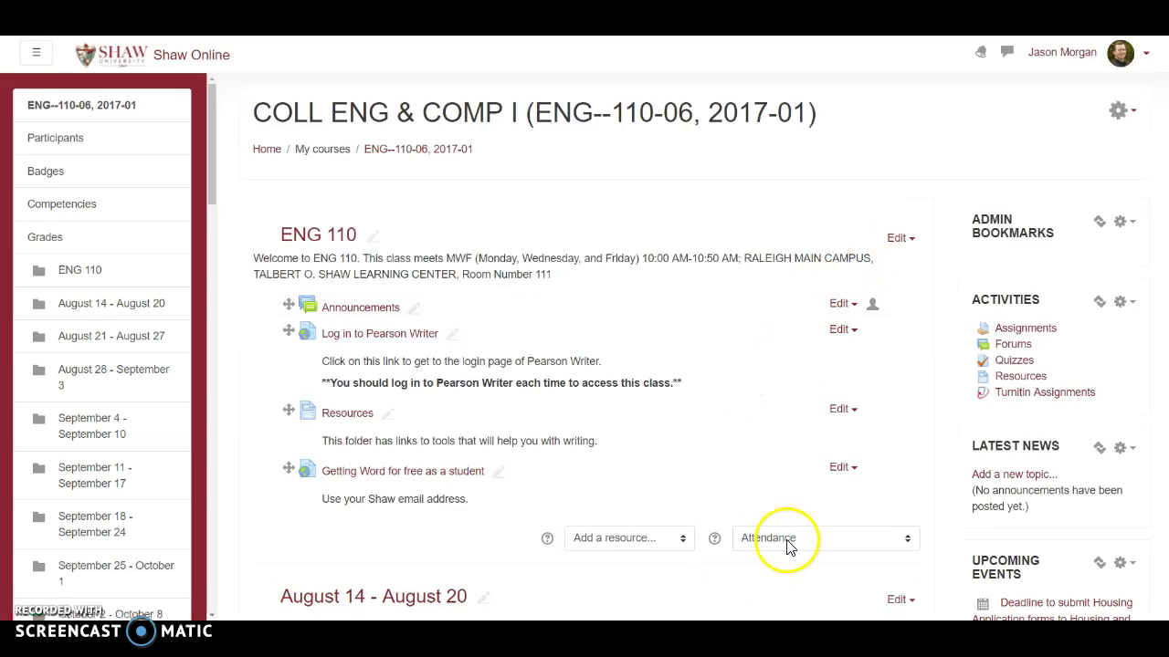
scroll(733, 509, "down", 3)
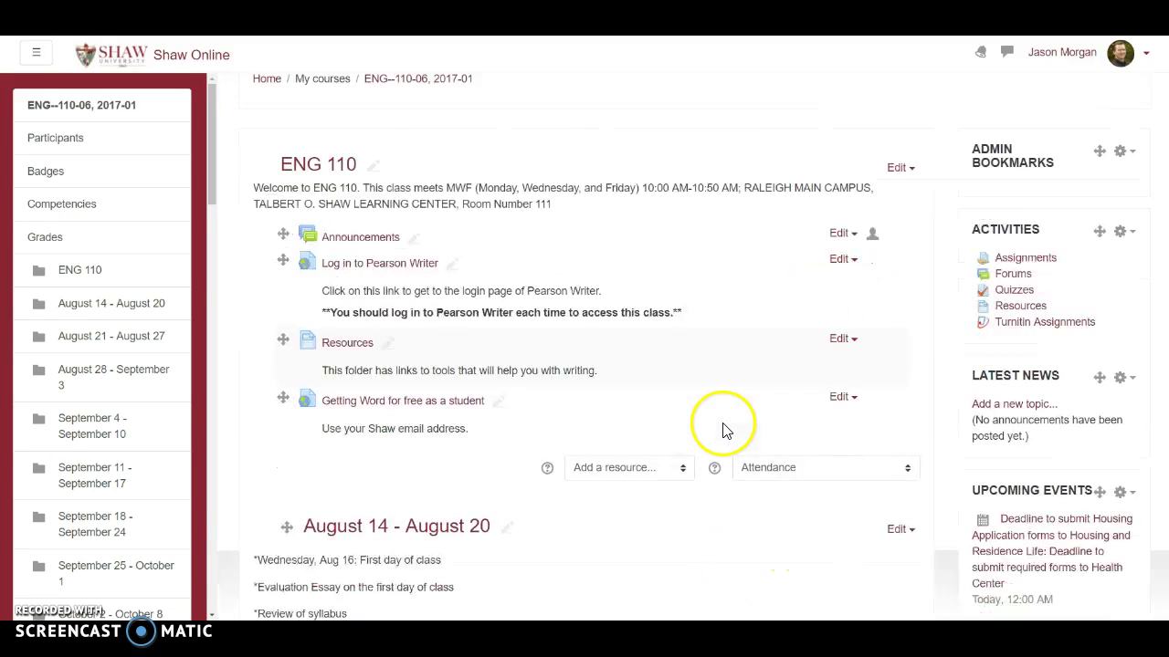
left_click(777, 415)
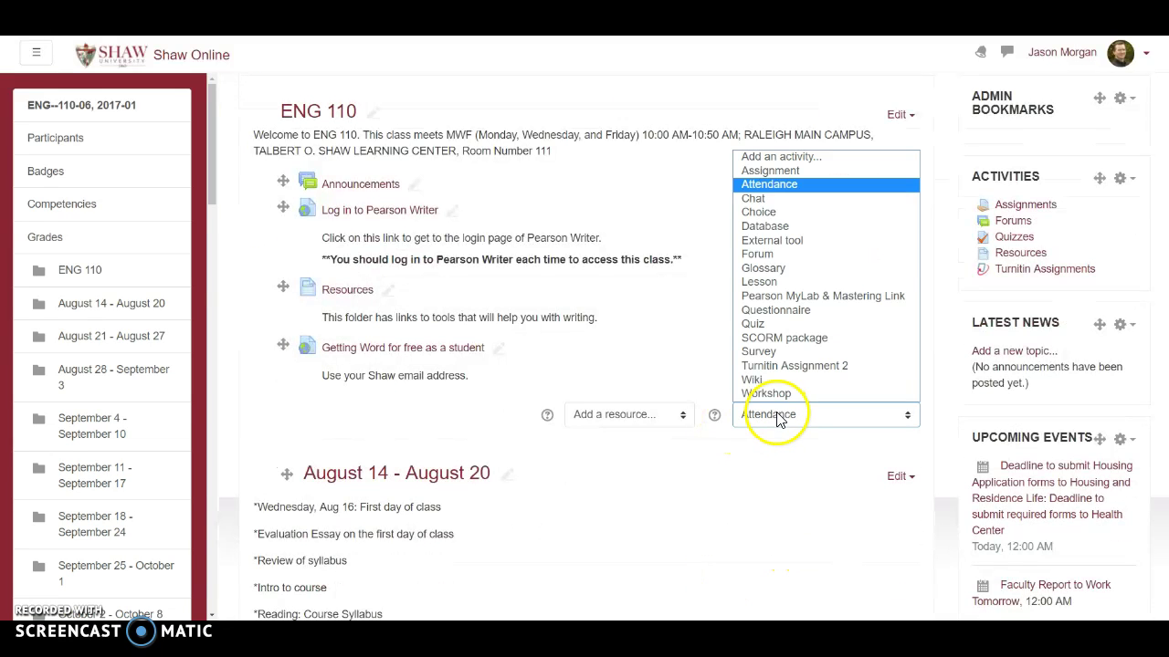
left_click(754, 185)
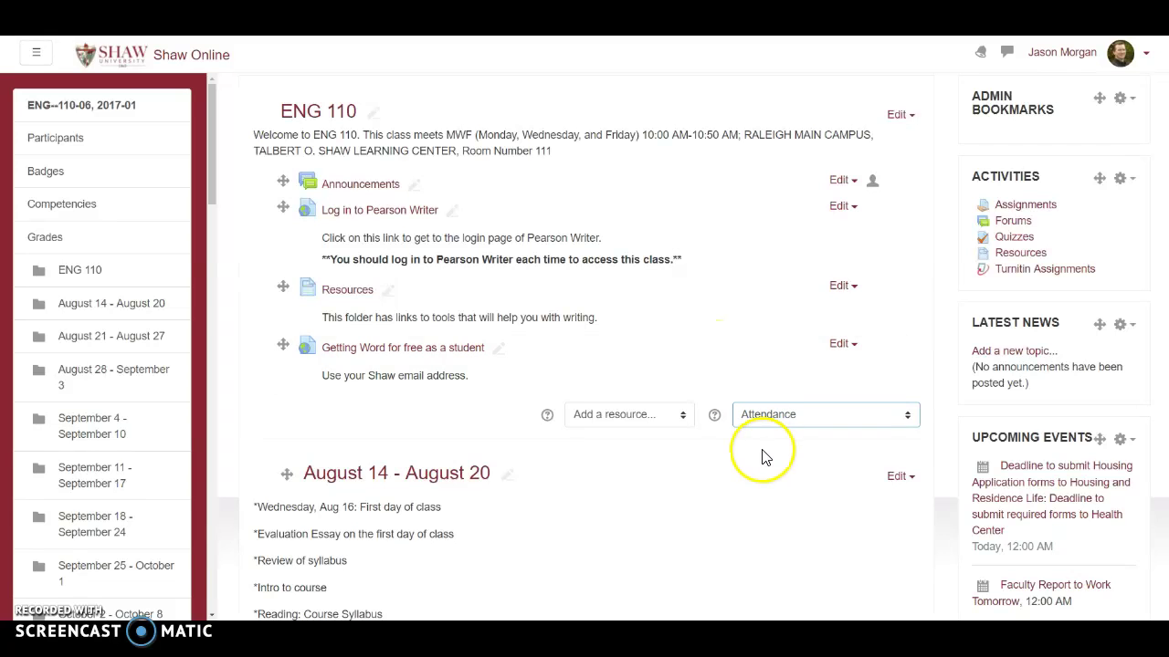
scroll(682, 444, "down", 3)
scroll(673, 430, "up", 3)
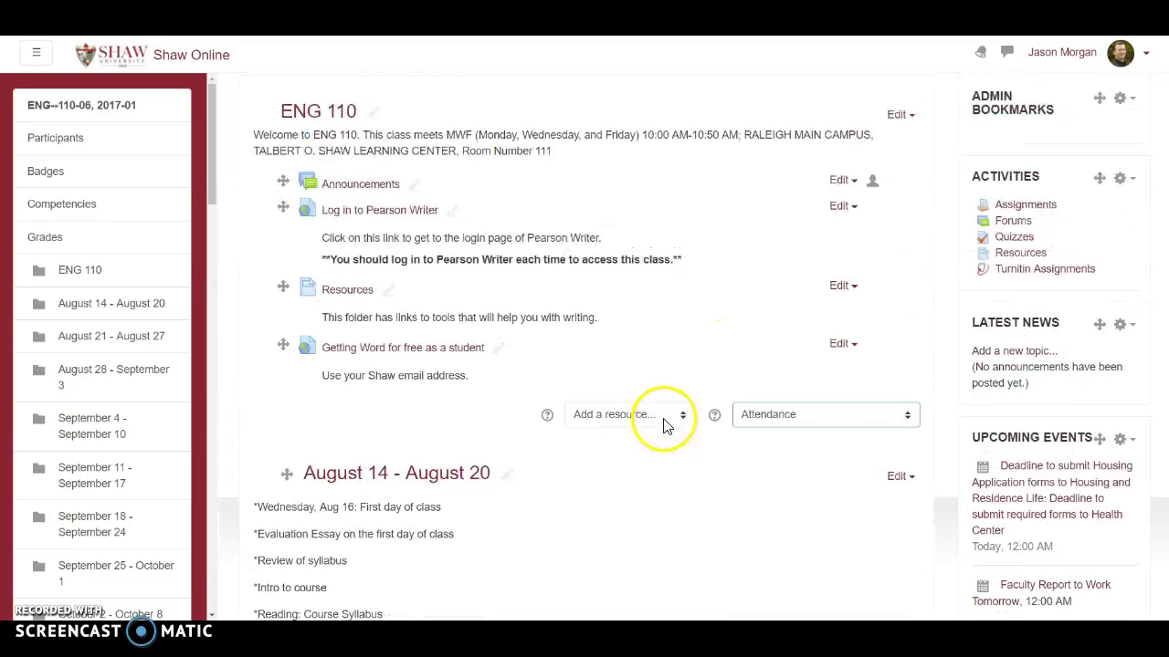
right_click(644, 493)
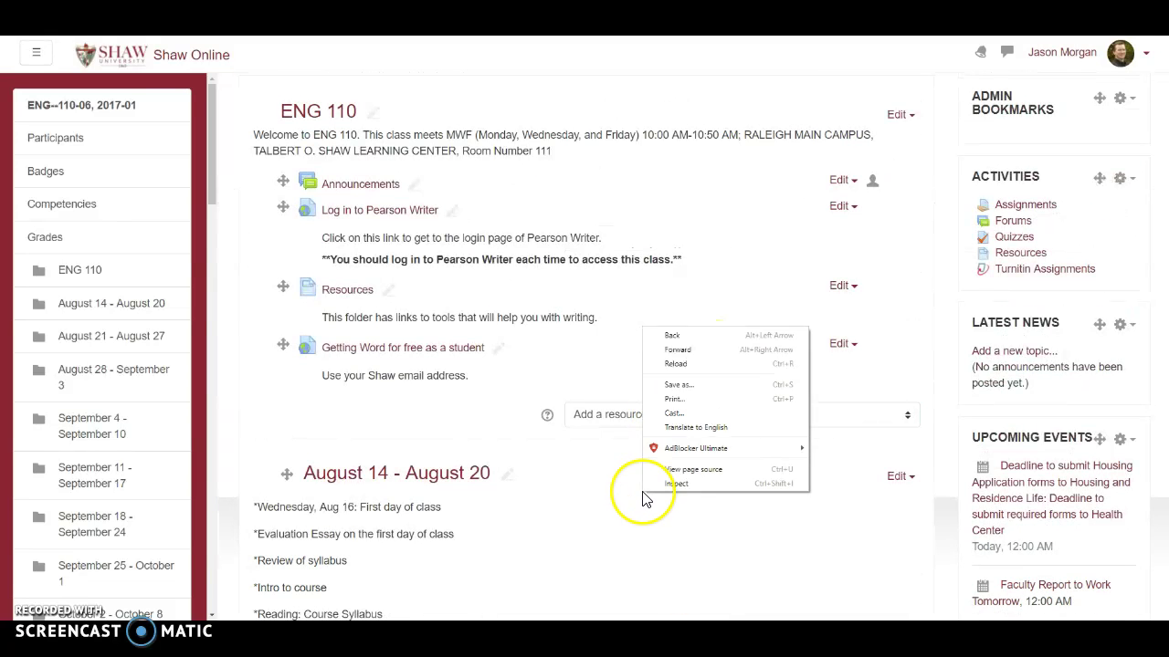
left_click(684, 370)
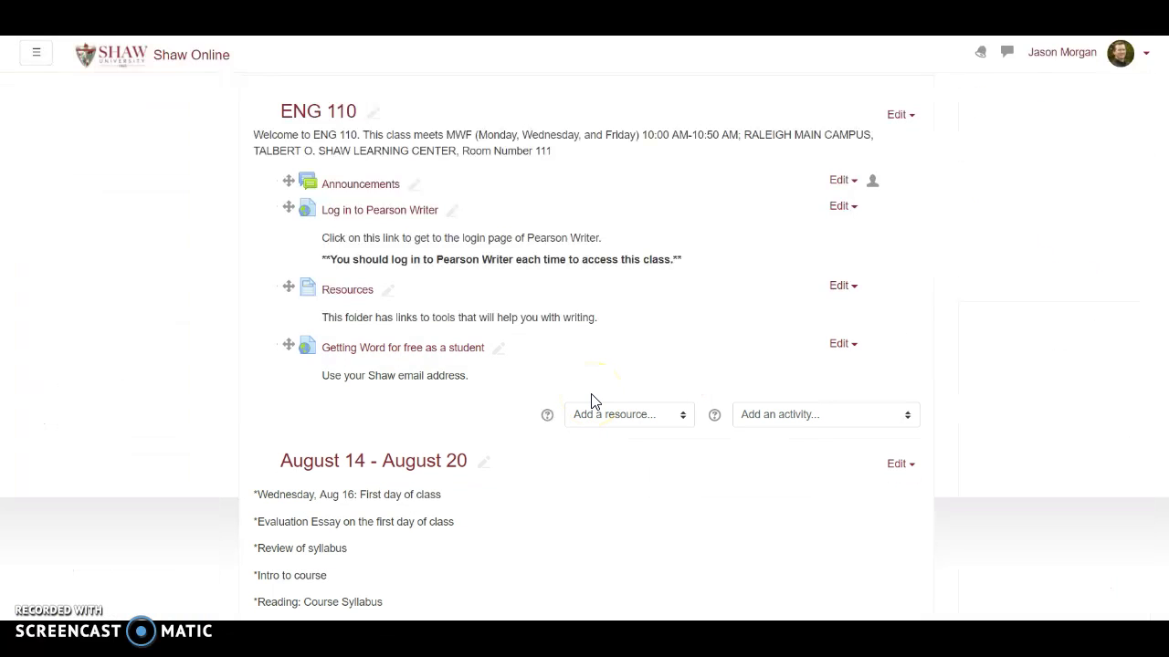
Add Attendance with default grades (Not categorized, maximum 100) and return to the course
left_click(765, 416)
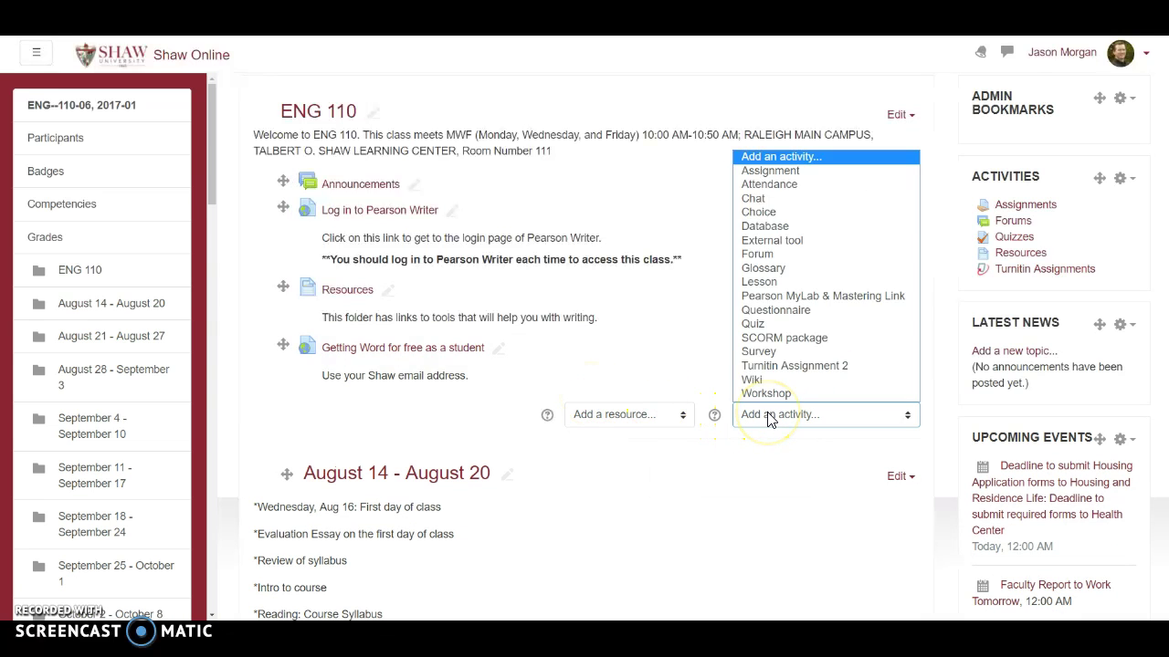
left_click(762, 186)
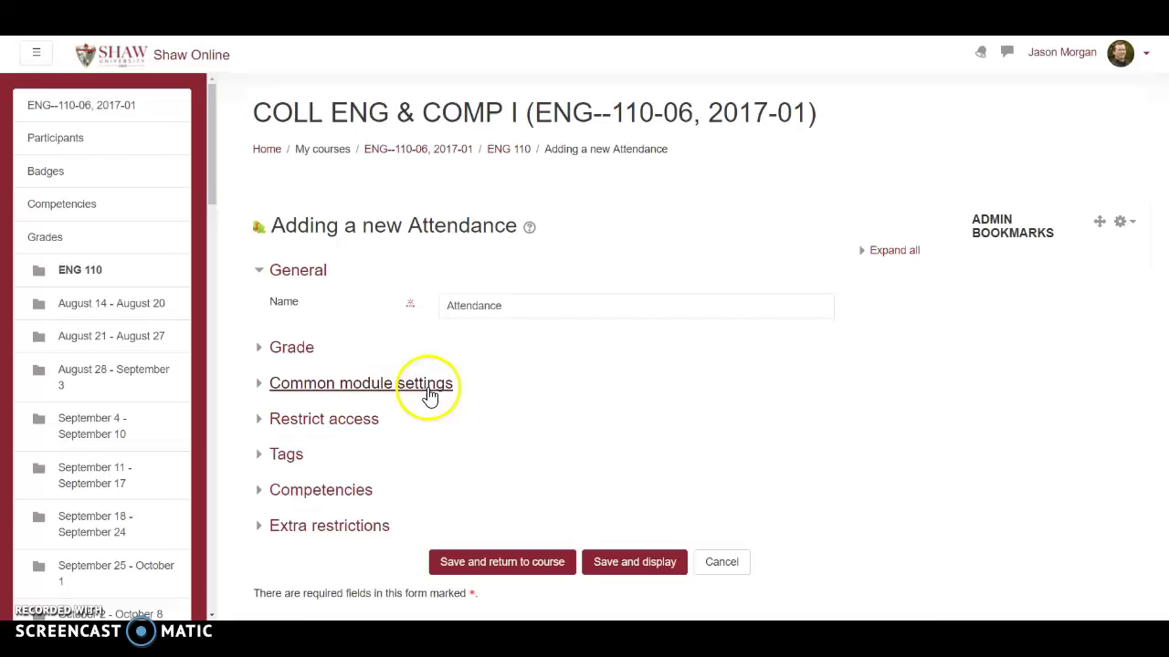
left_click(308, 353)
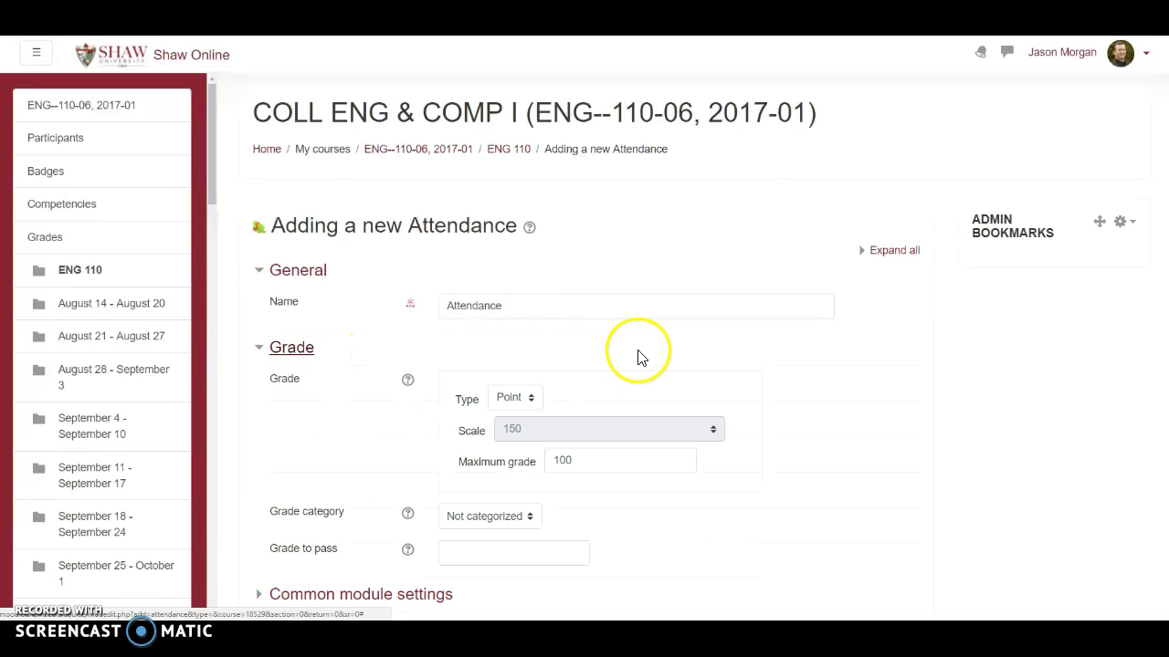
scroll(639, 357, "down", 2)
left_click(479, 392)
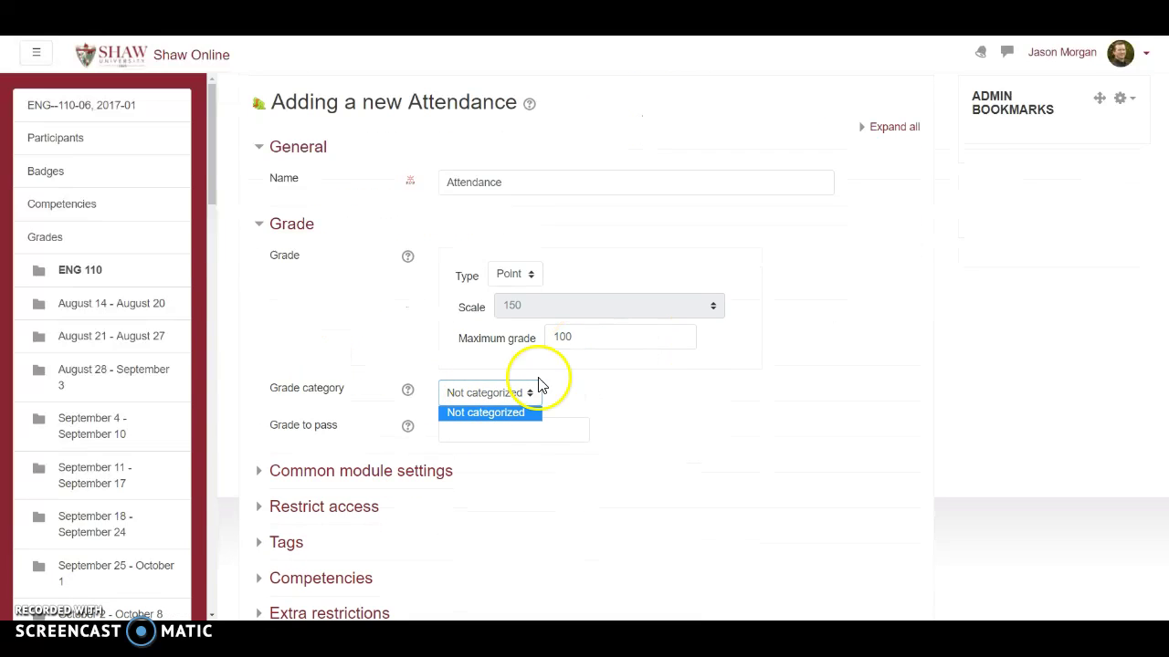
left_click(539, 384)
left_click(503, 395)
left_click(486, 412)
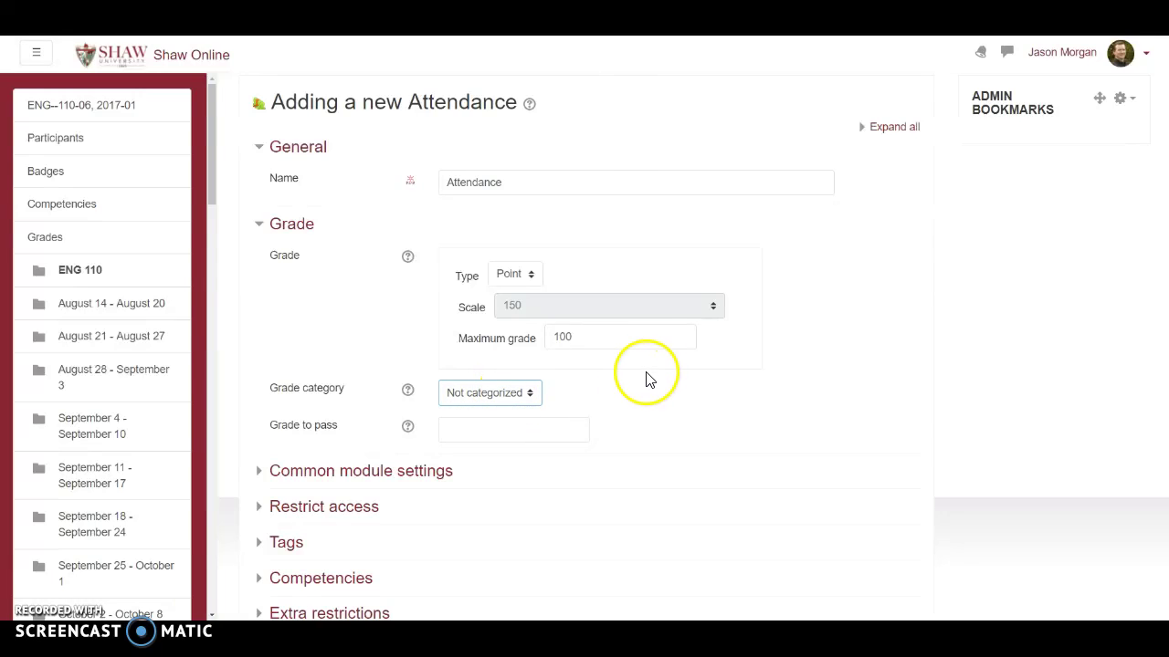
scroll(648, 379, "down", 2)
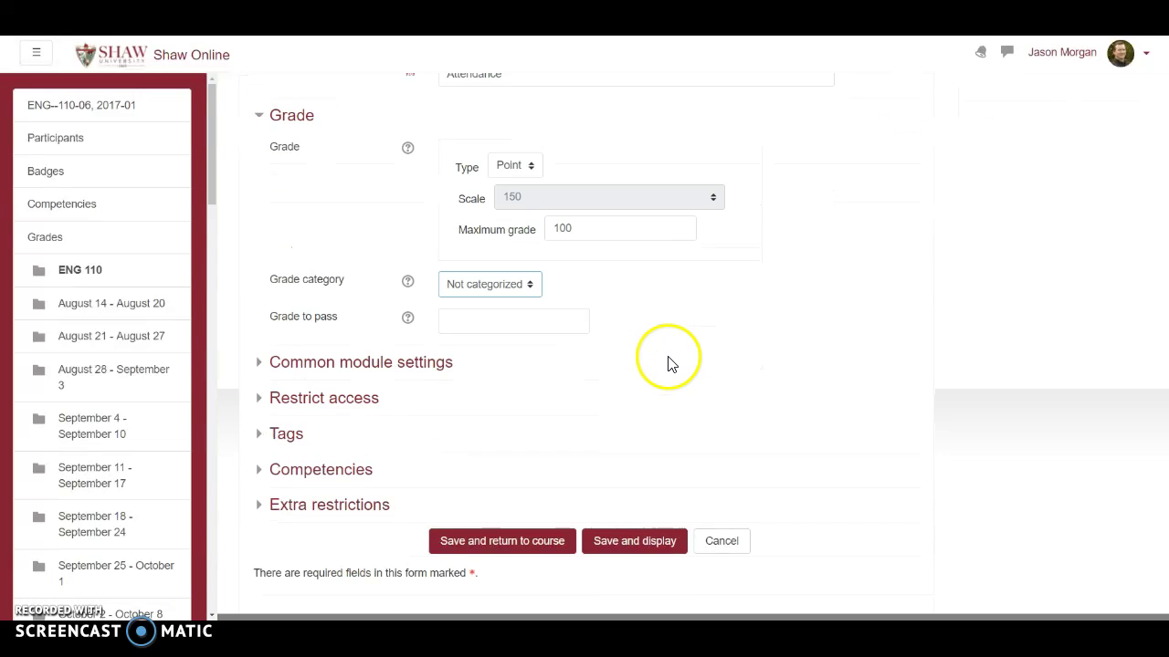
left_click(491, 521)
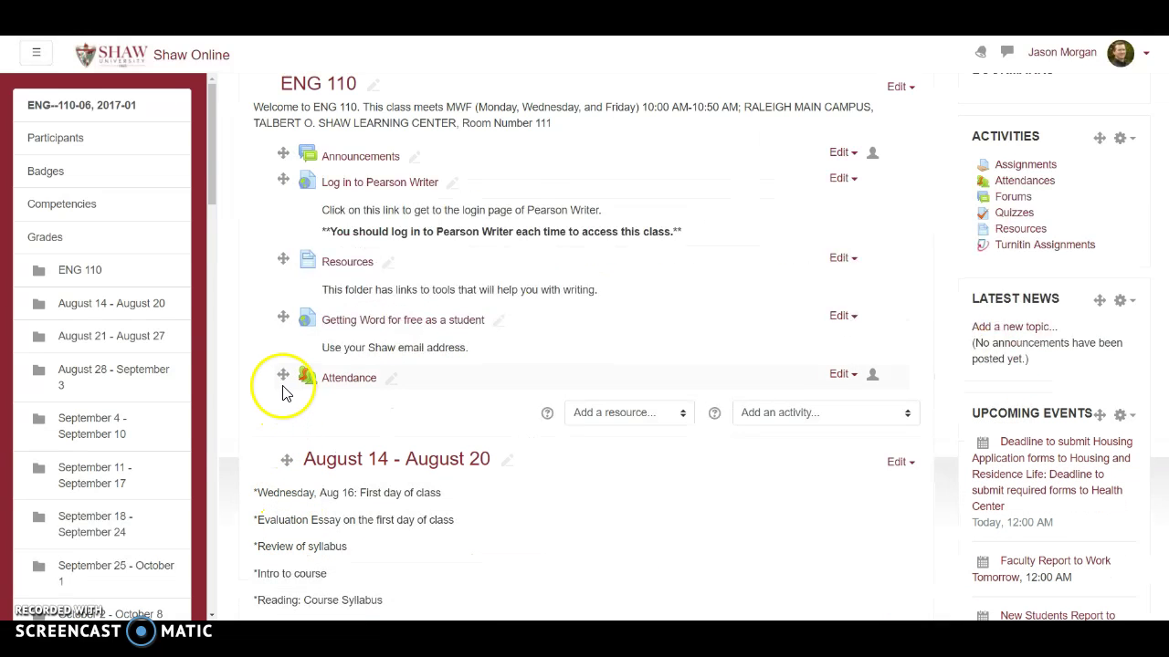
Drag Attendance under Announcements and set the Excused status to 2 points
left_click_drag(281, 374, 343, 184)
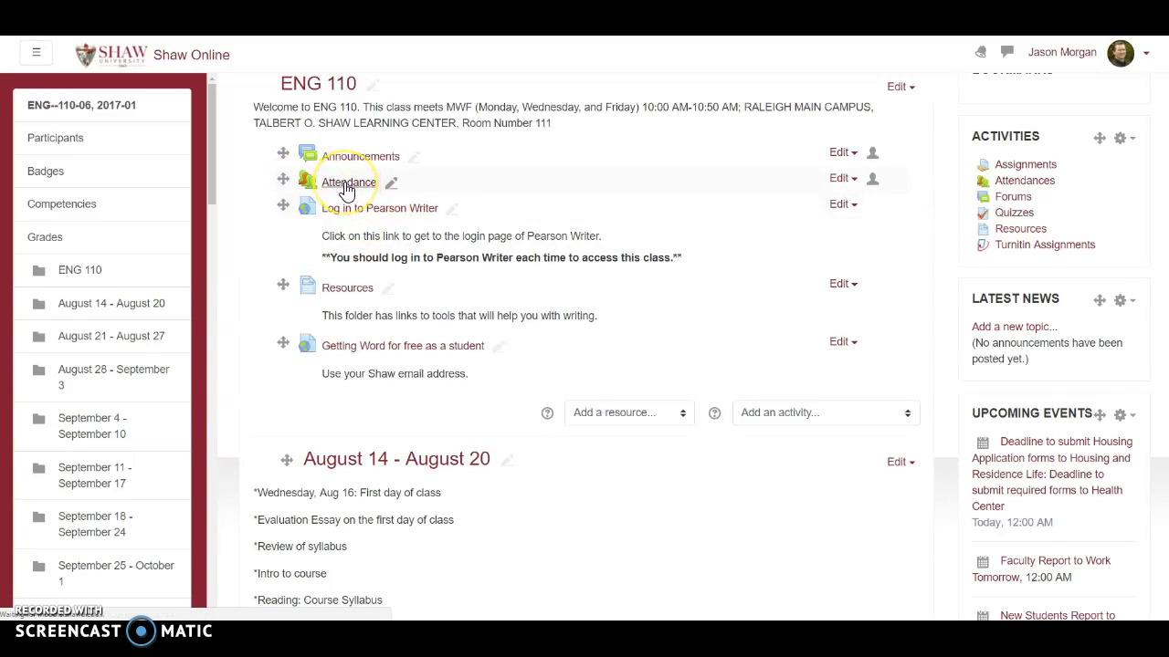
left_click(347, 184)
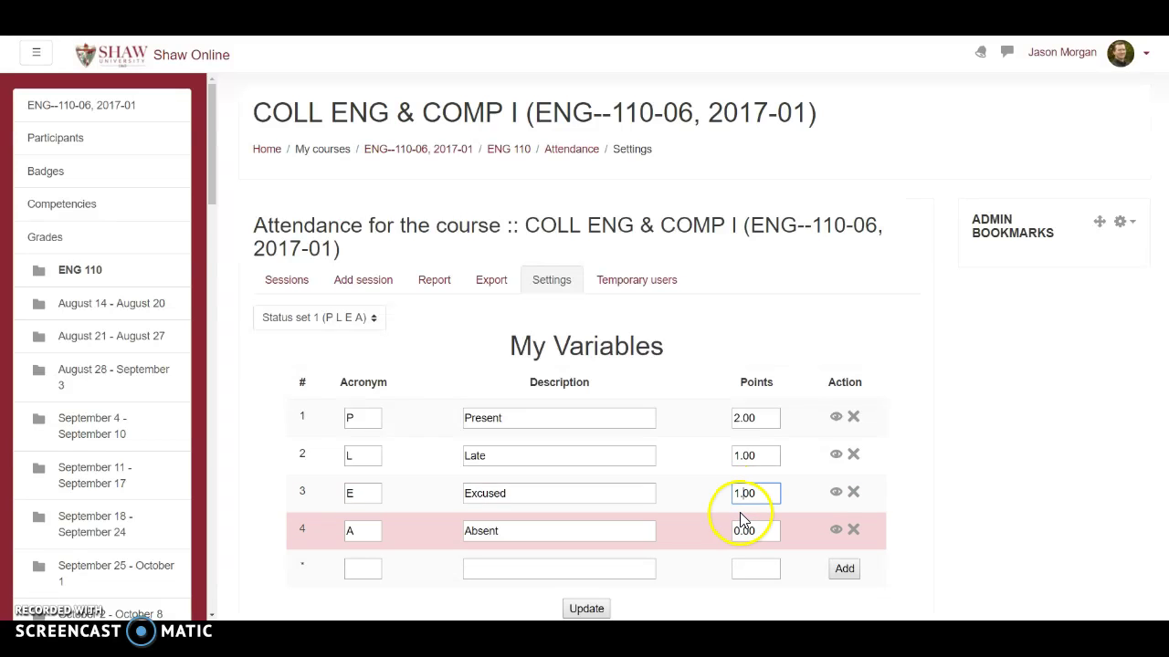
type("2")
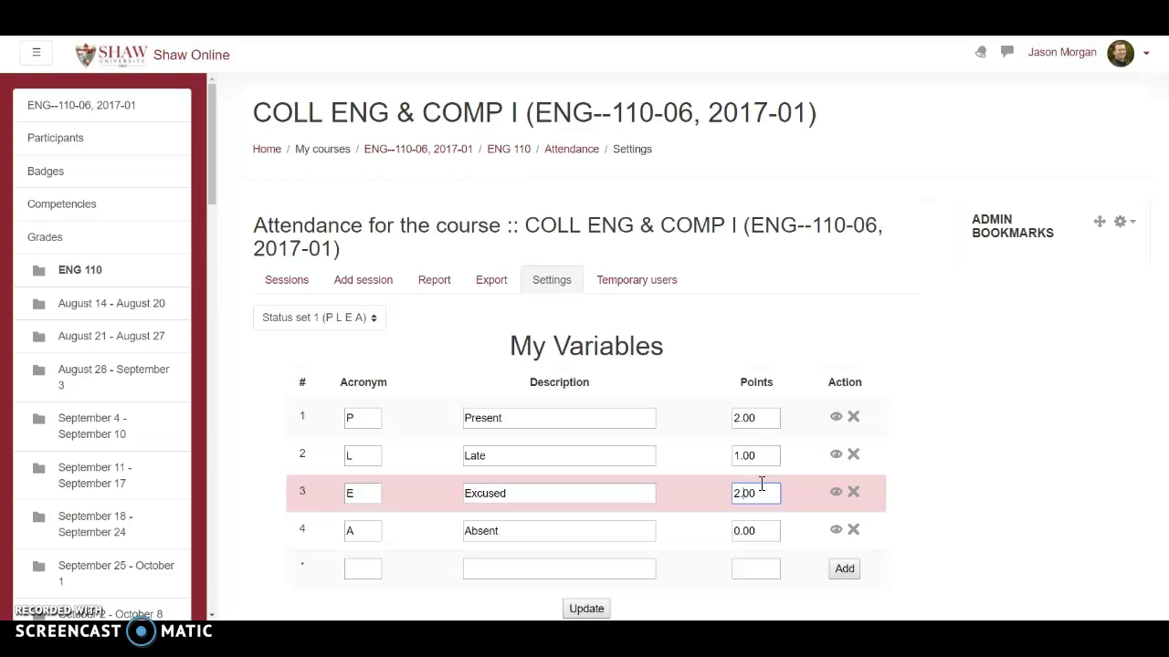
scroll(709, 558, "down", 2)
left_click(598, 491)
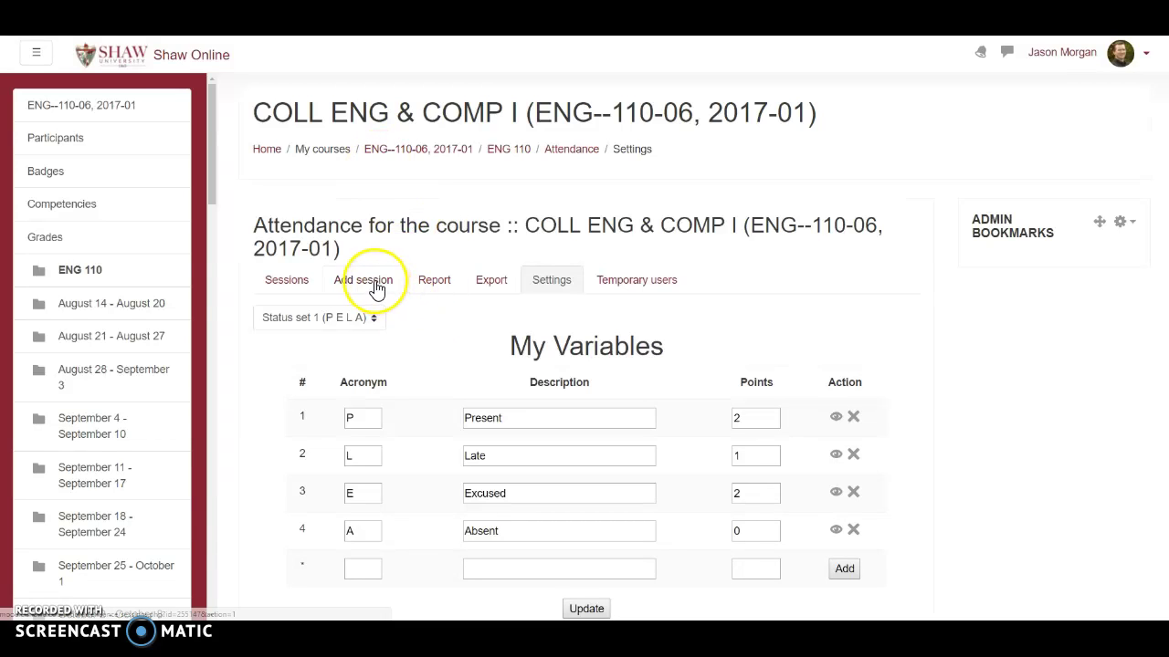
Start a new session dated 16 August 2017, from 10:00 to 10:50
left_click(376, 289)
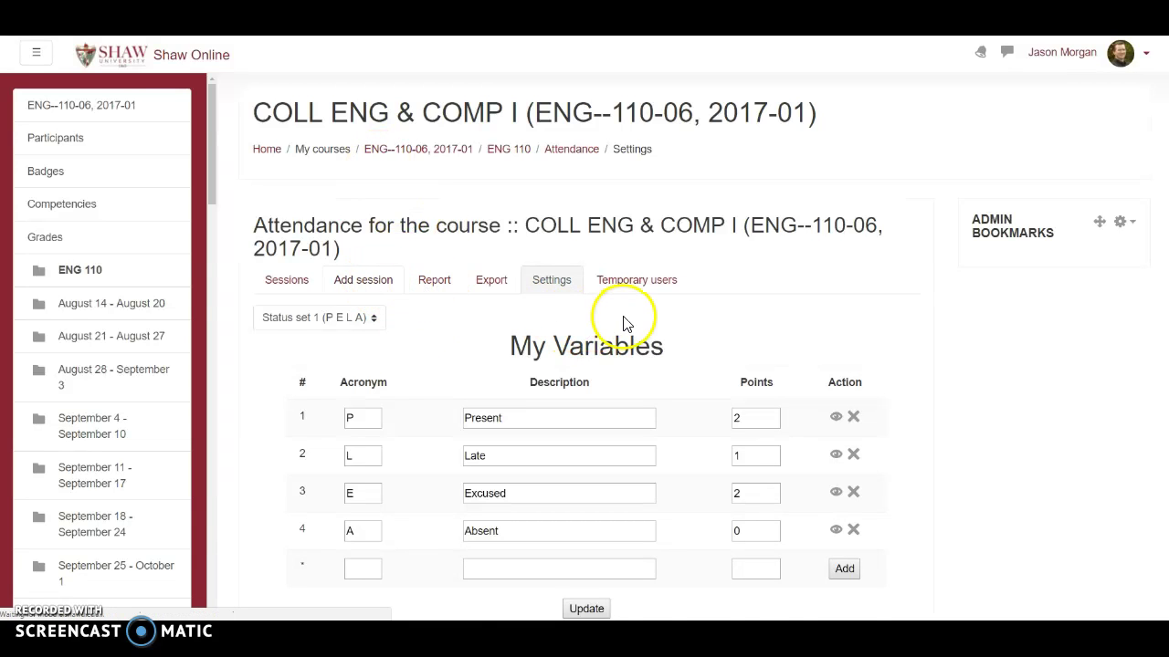
scroll(552, 339, "down", 1)
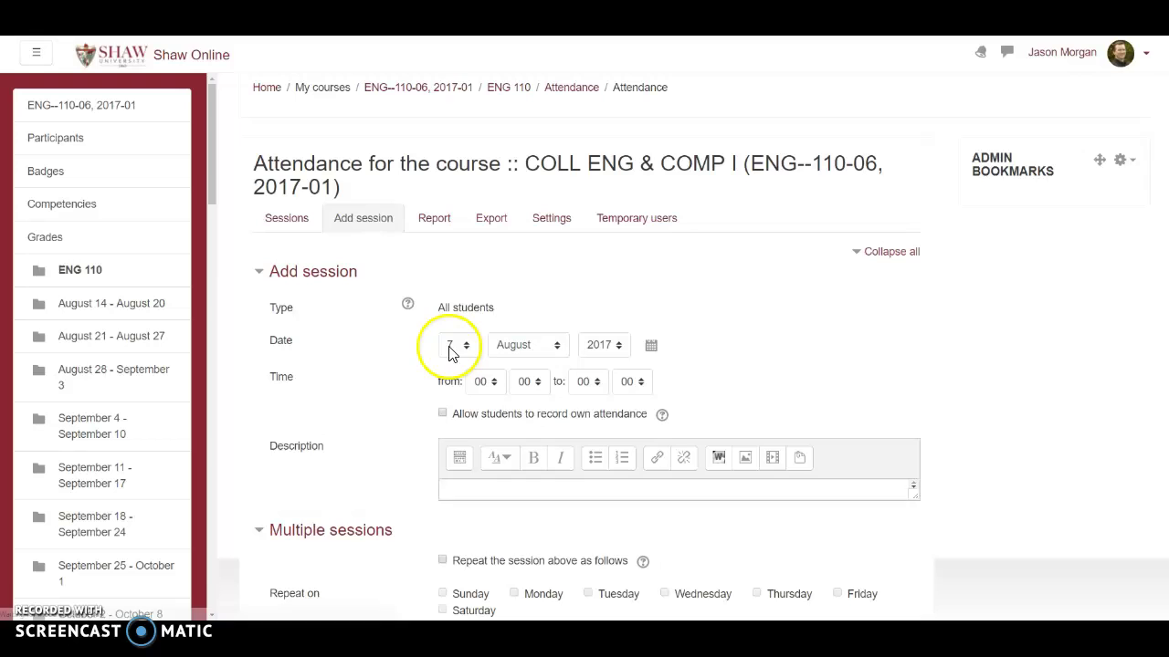
left_click(454, 346)
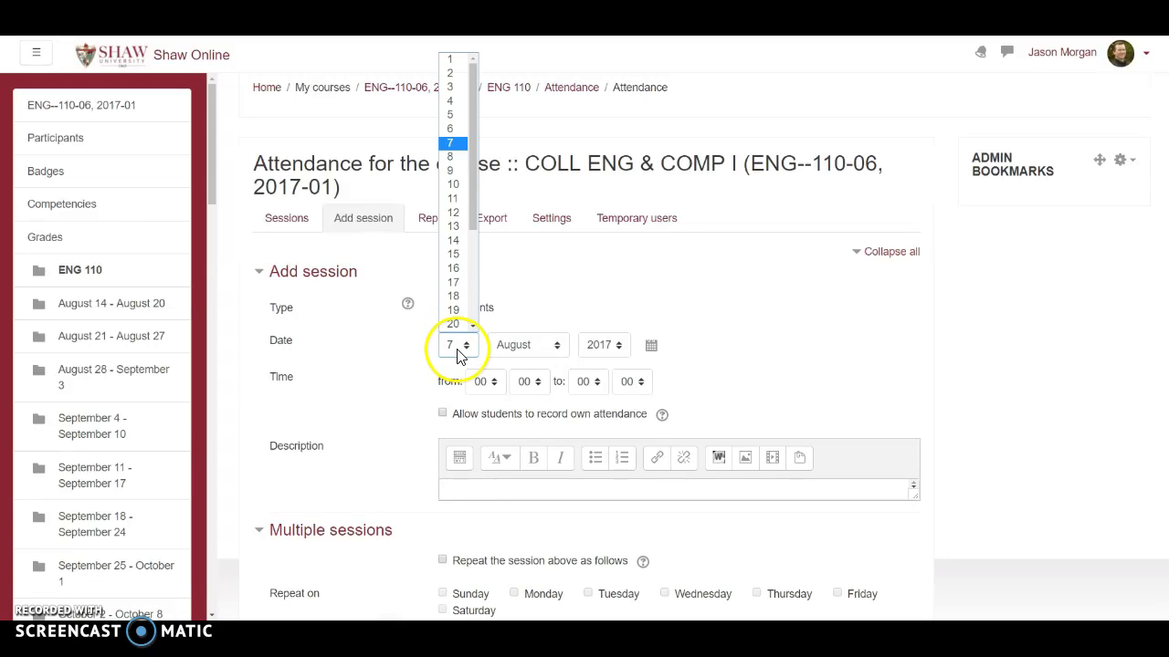
left_click(447, 266)
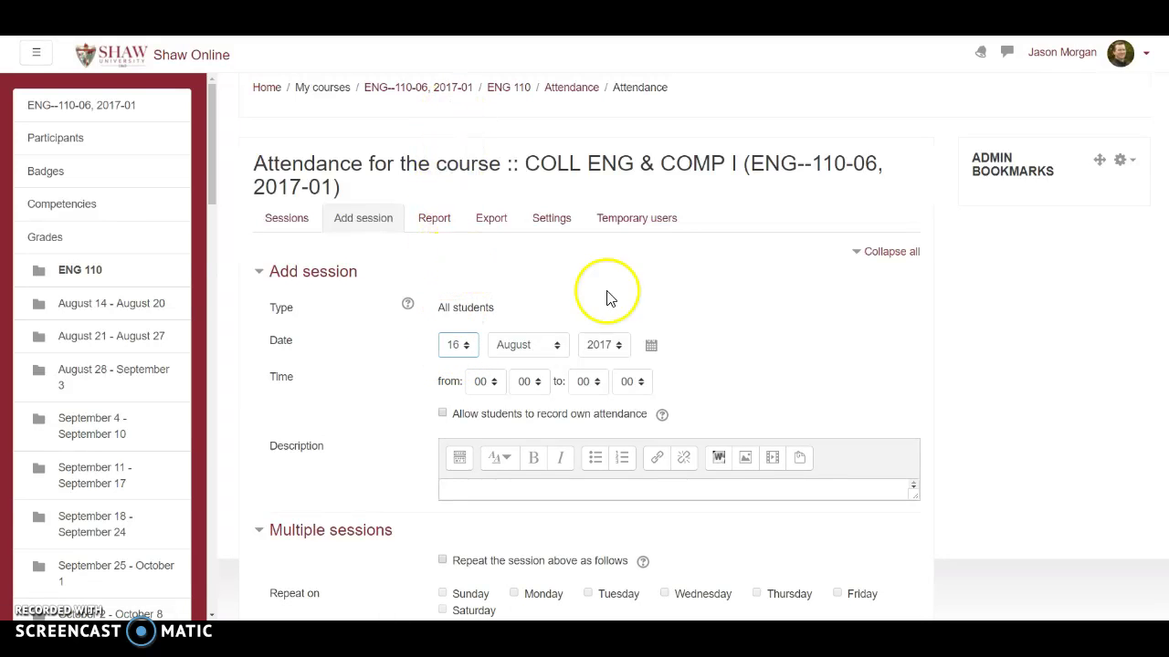
left_click(491, 383)
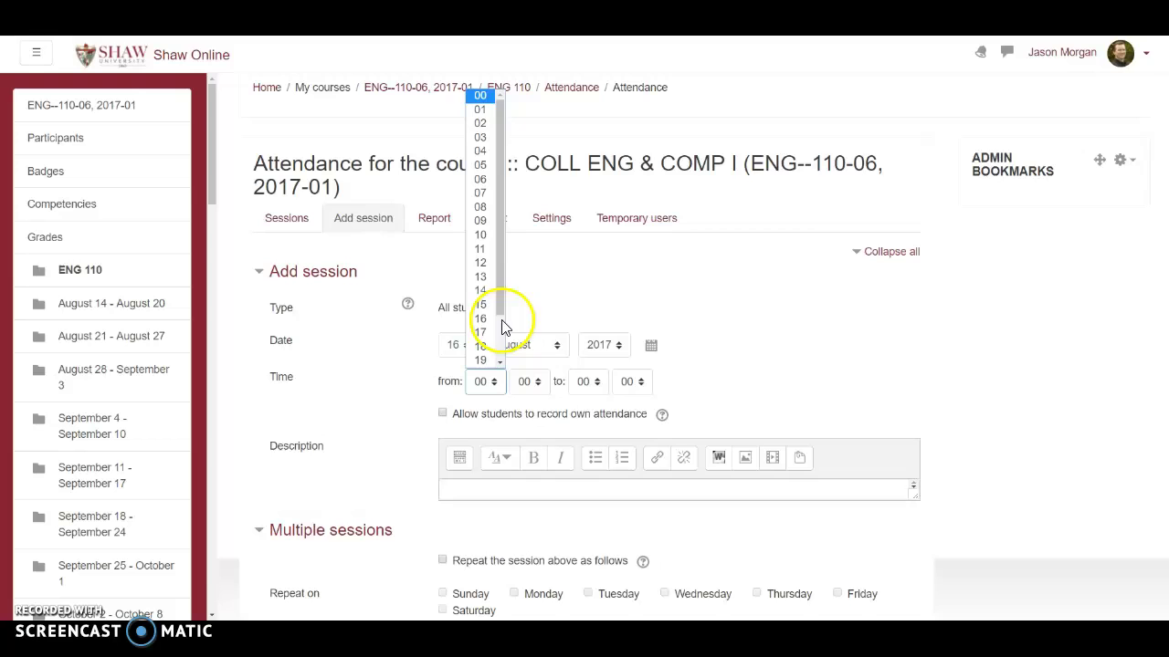
left_click(482, 235)
left_click(587, 383)
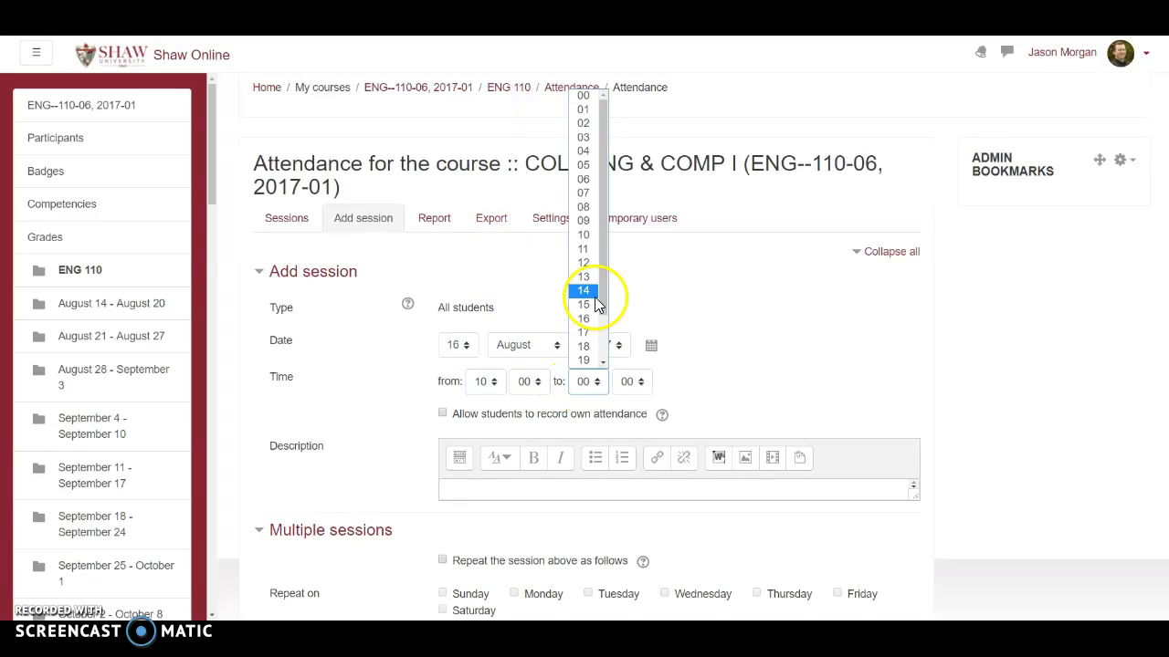
left_click(586, 235)
left_click(630, 387)
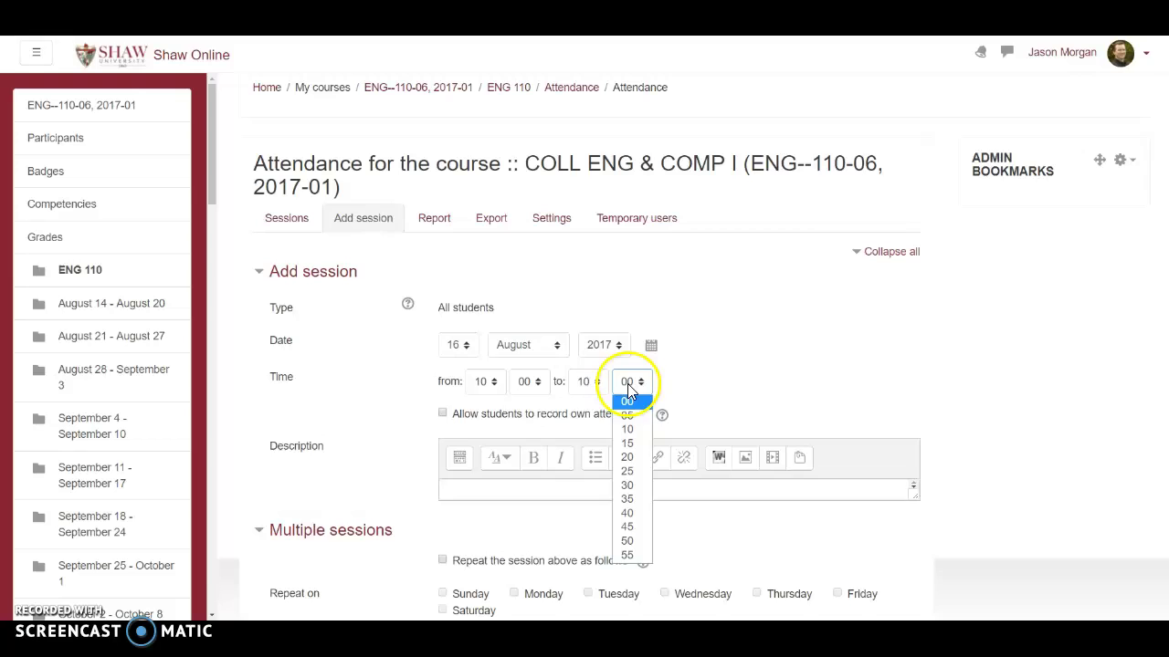
left_click(630, 522)
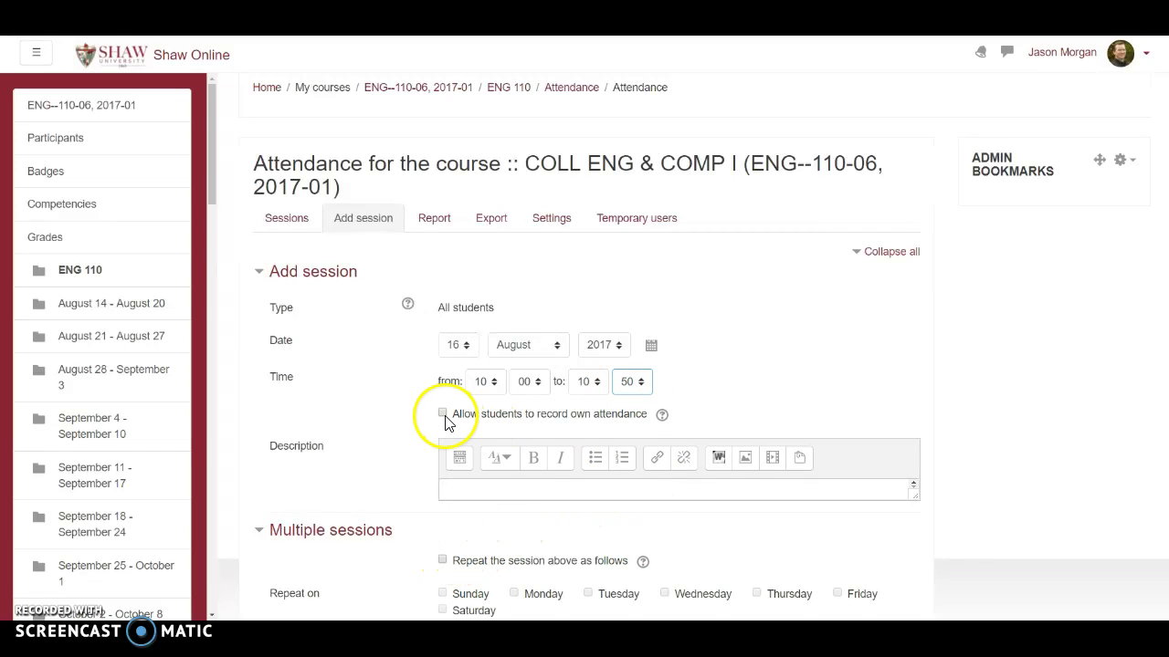
Repeat the session Mon/Wed/Fri until 30 November 2017 and add it
scroll(895, 374, "down", 2)
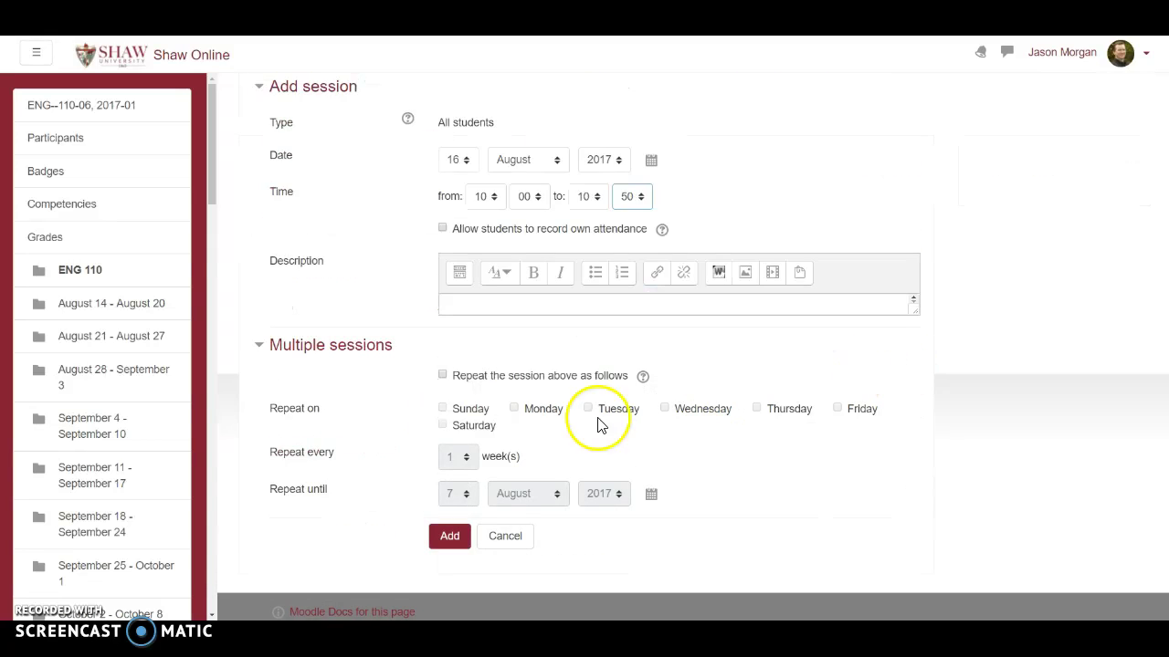
left_click(442, 376)
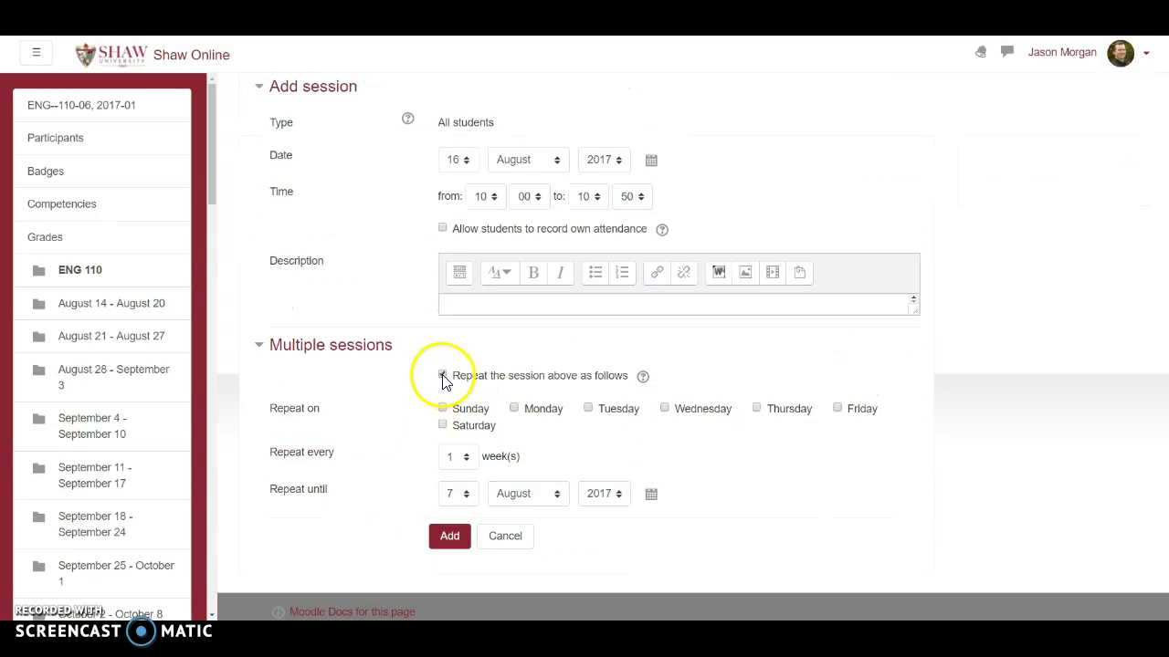
left_click(516, 410)
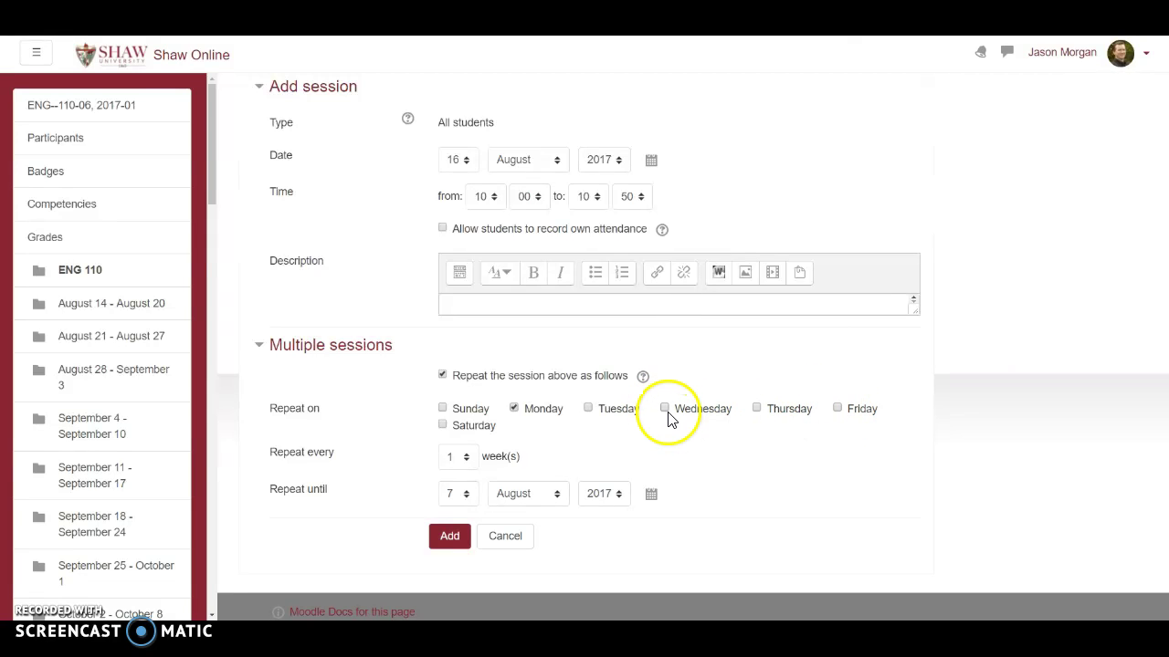
left_click(836, 409)
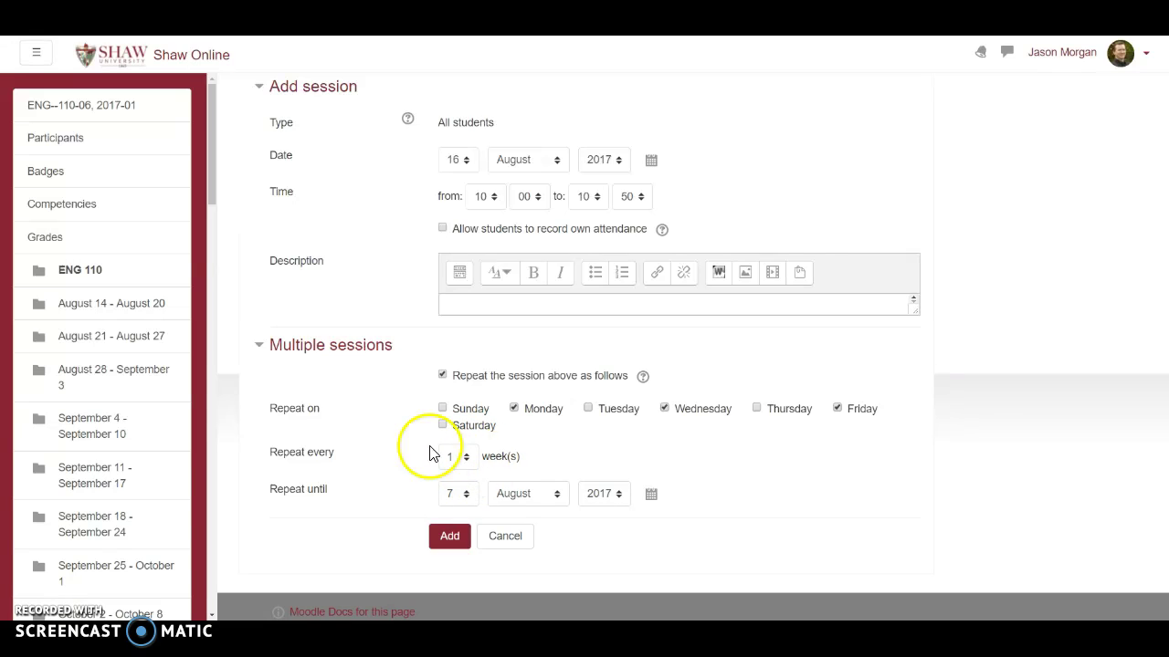
left_click(466, 500)
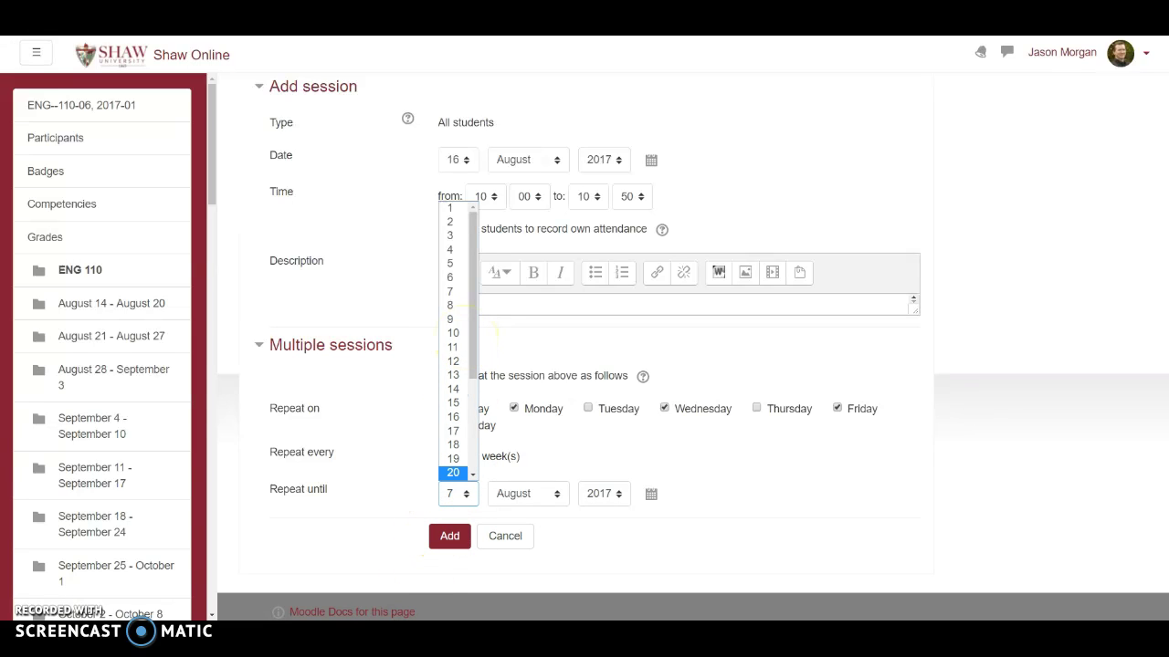
left_click(457, 498)
left_click(459, 498)
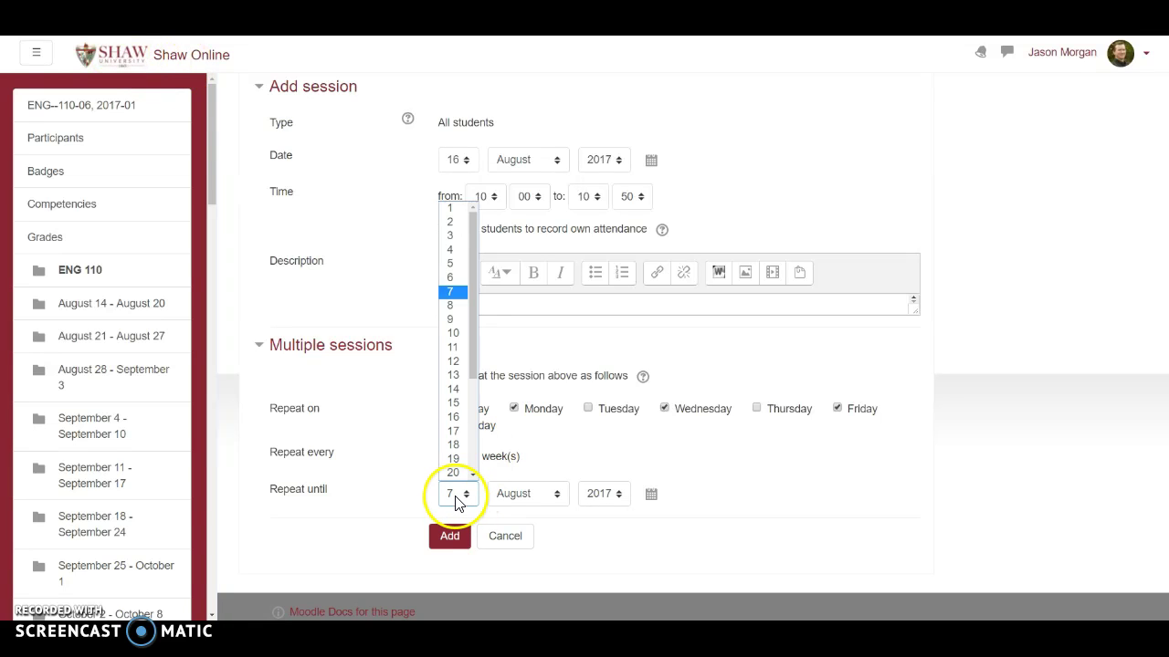
scroll(466, 393, "down", 3)
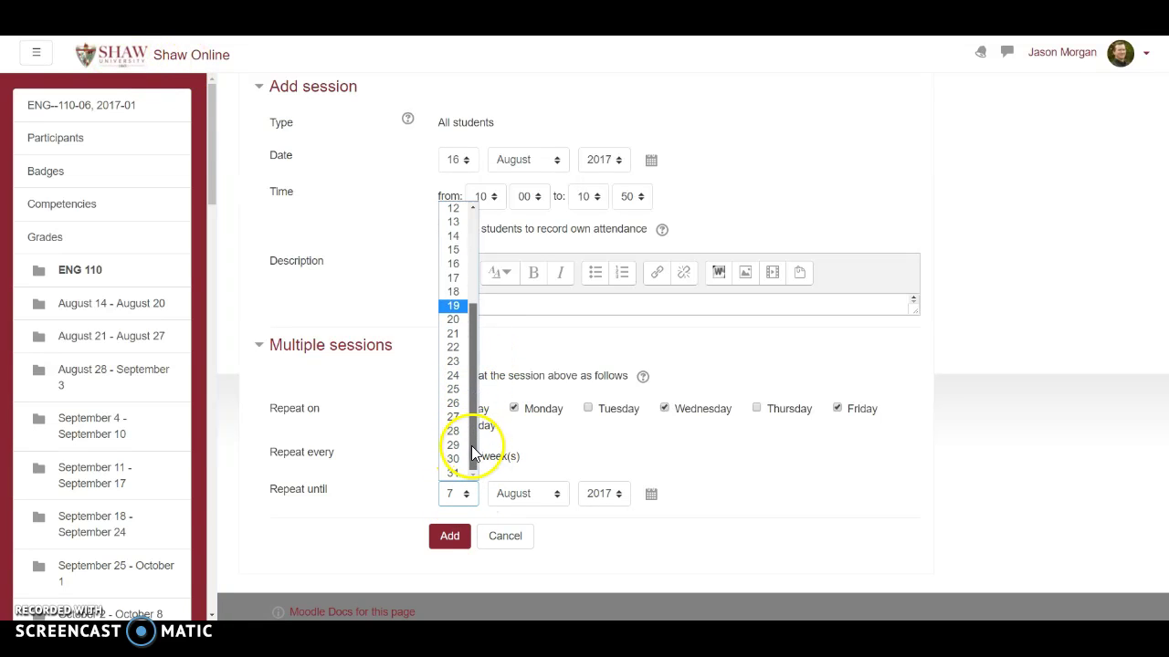
left_click(453, 460)
left_click(516, 501)
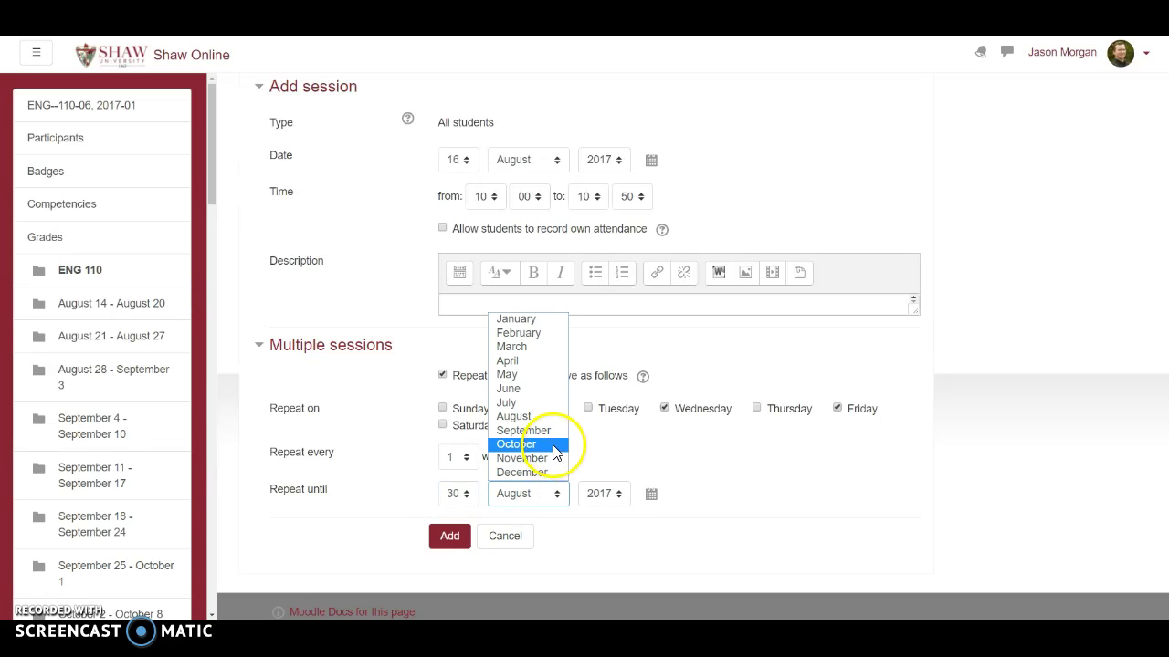
left_click(537, 459)
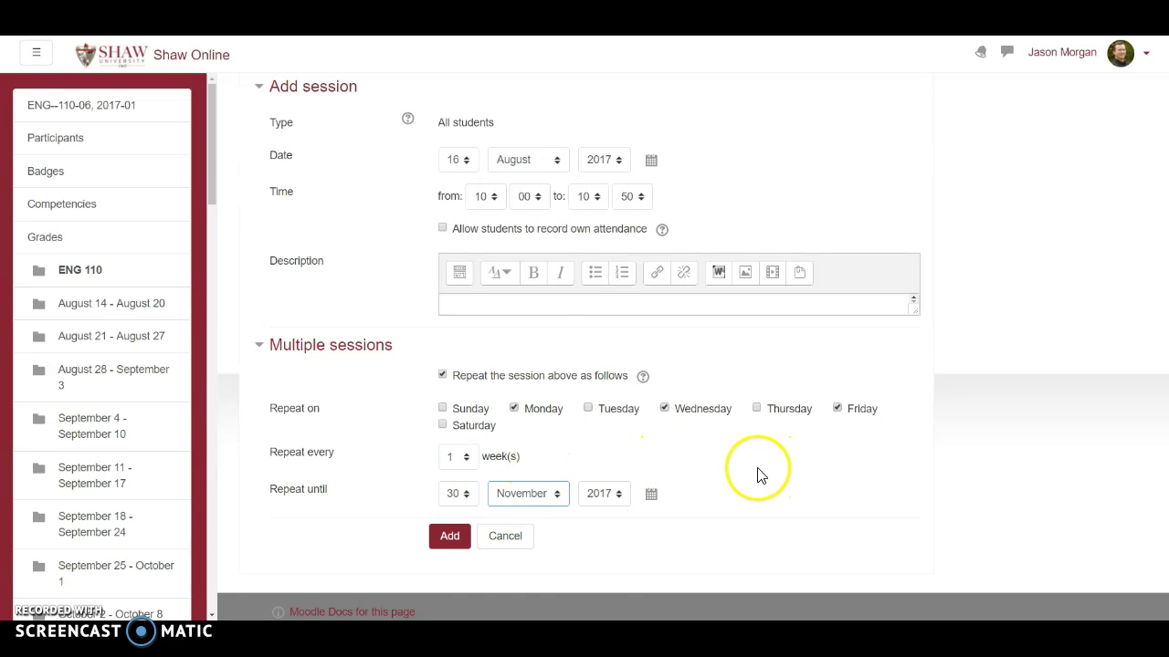
left_click(450, 539)
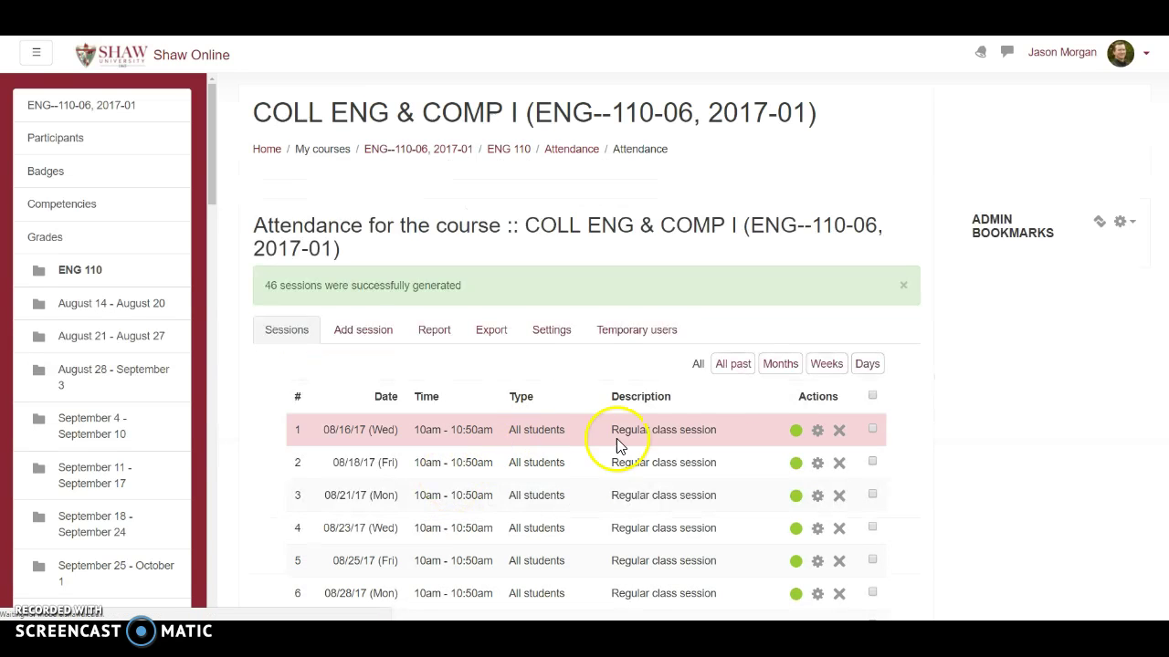
Tick the holiday sessions (4 Sep, 16 Oct, 22 and 24 Nov) and bulk-delete them
scroll(881, 427, "down", 2)
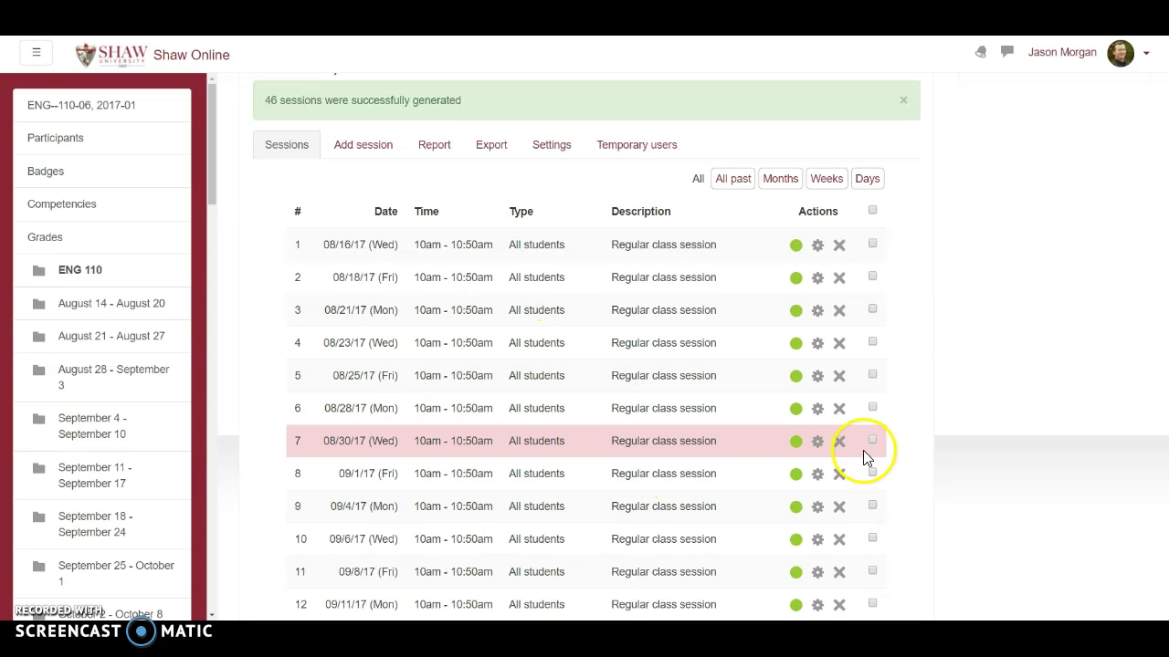
scroll(940, 430, "down", 1)
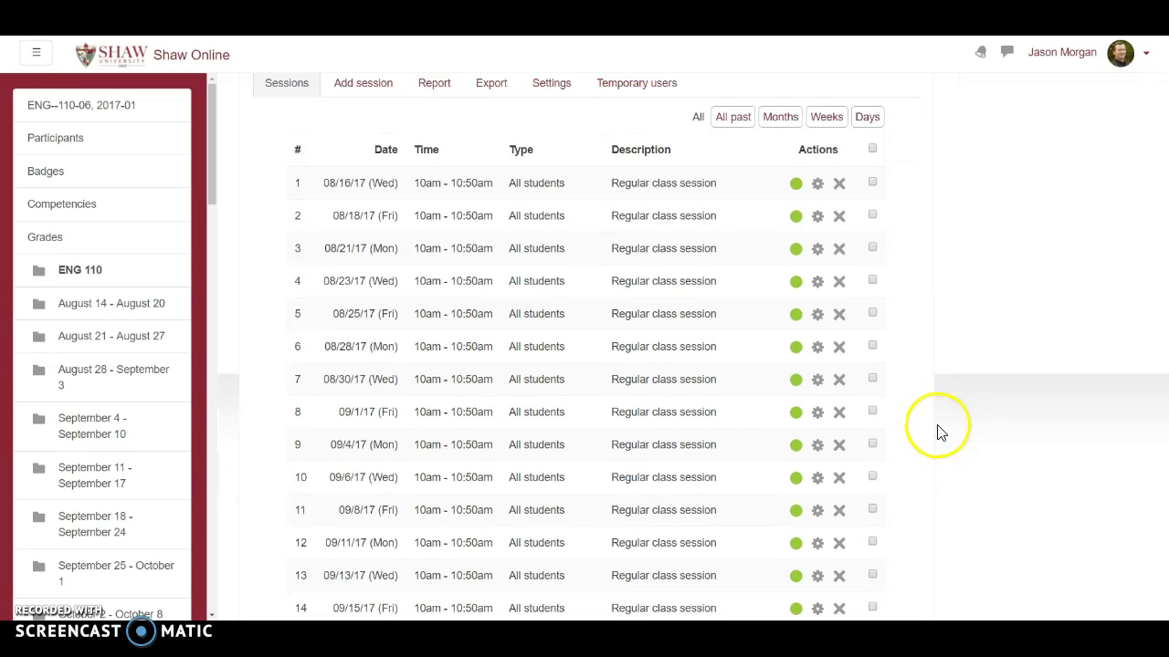
left_click(872, 444)
scroll(965, 411, "down", 3)
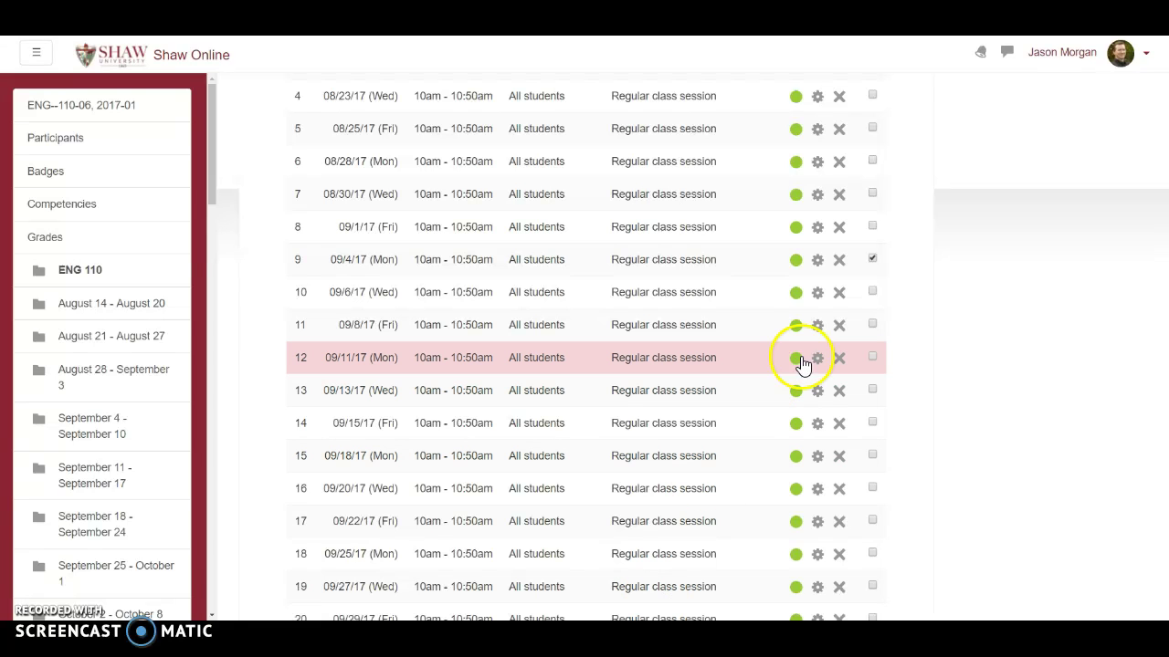
scroll(995, 329, "down", 3)
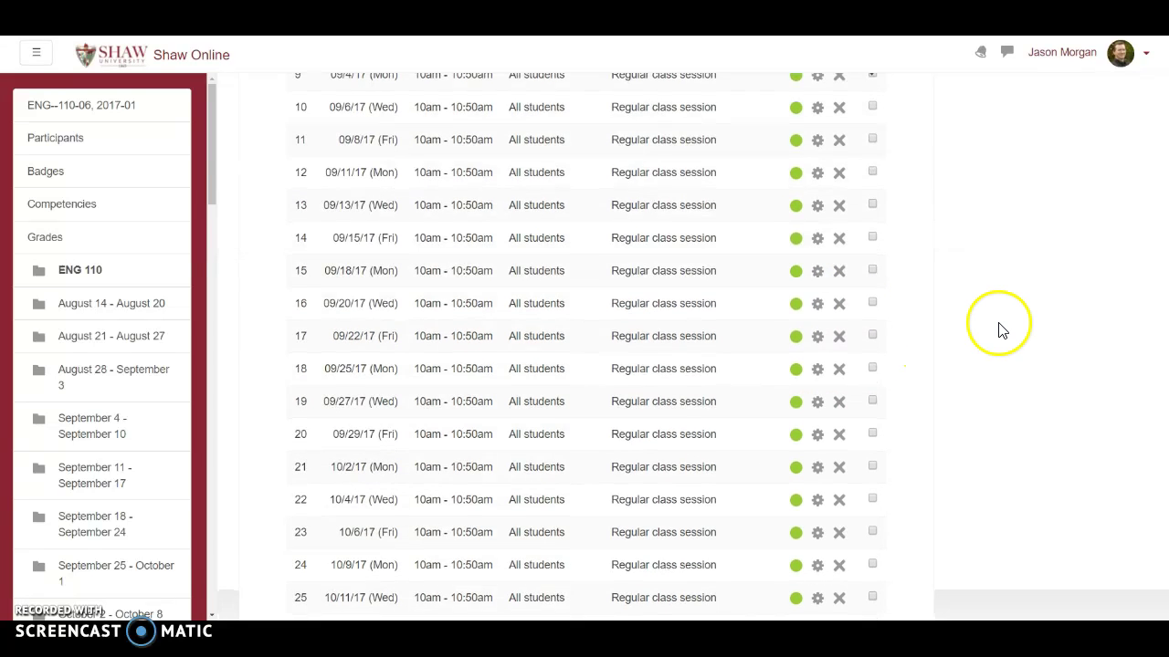
scroll(884, 429, "down", 2)
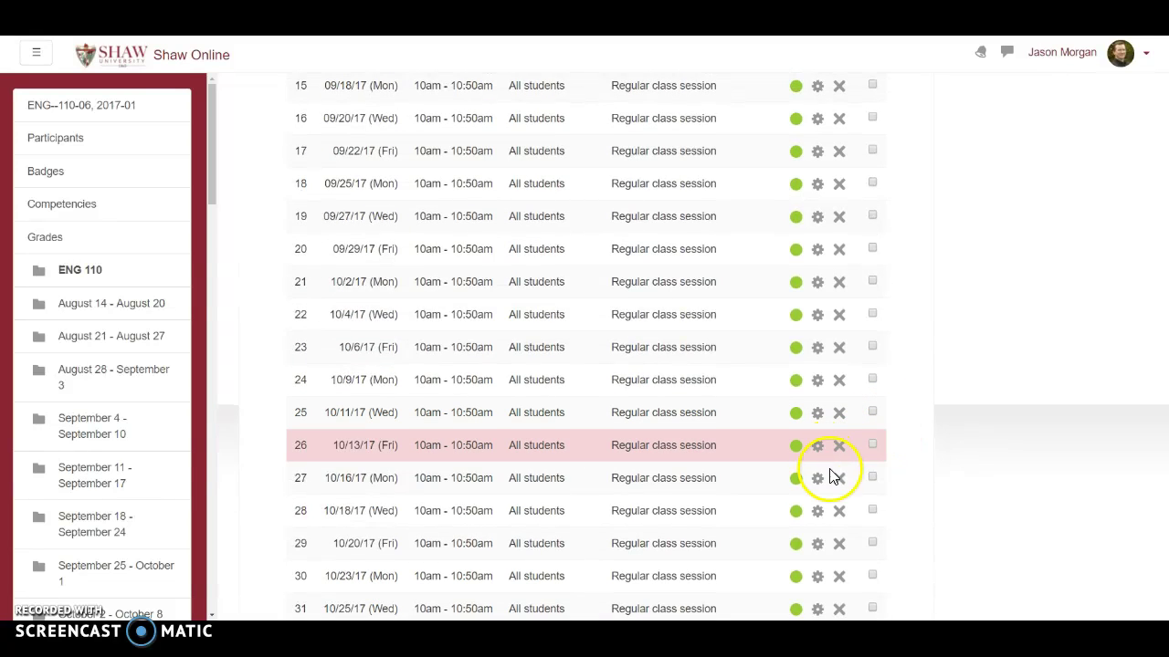
left_click(873, 478)
scroll(1004, 393, "down", 3)
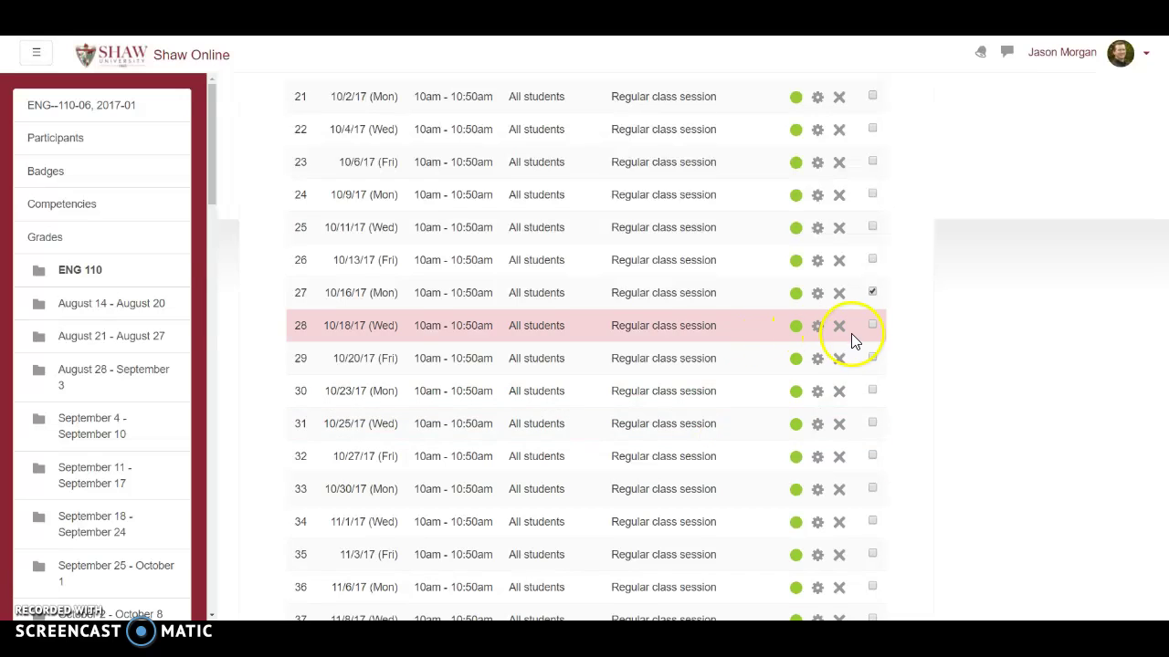
scroll(859, 340, "down", 7)
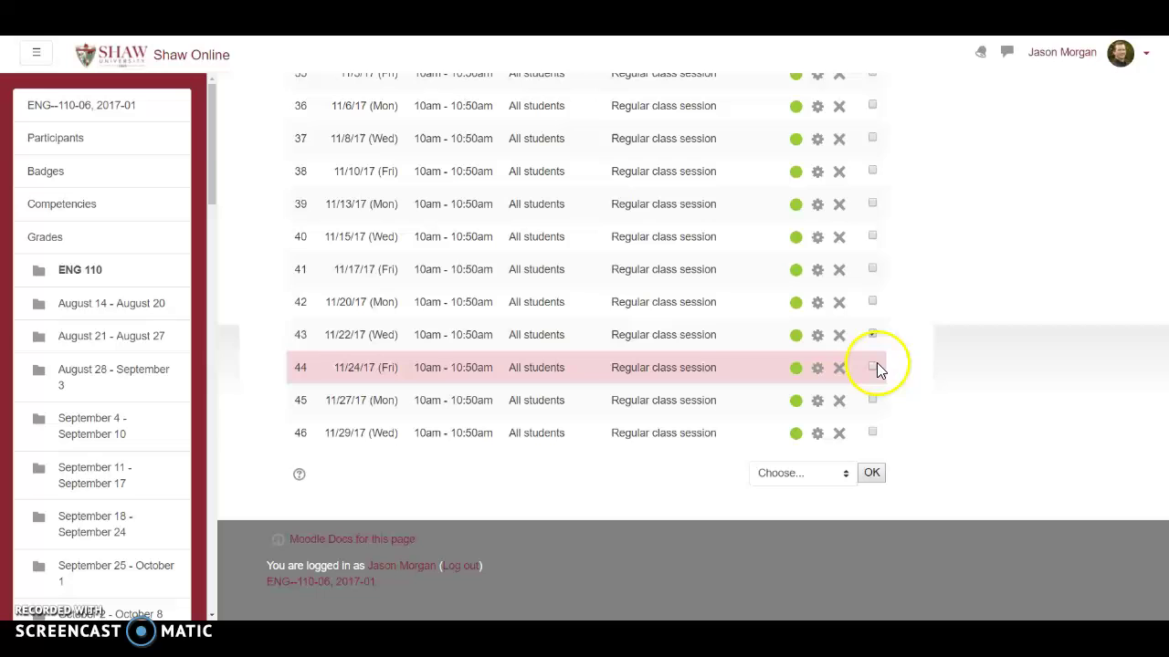
left_click(871, 368)
left_click(778, 474)
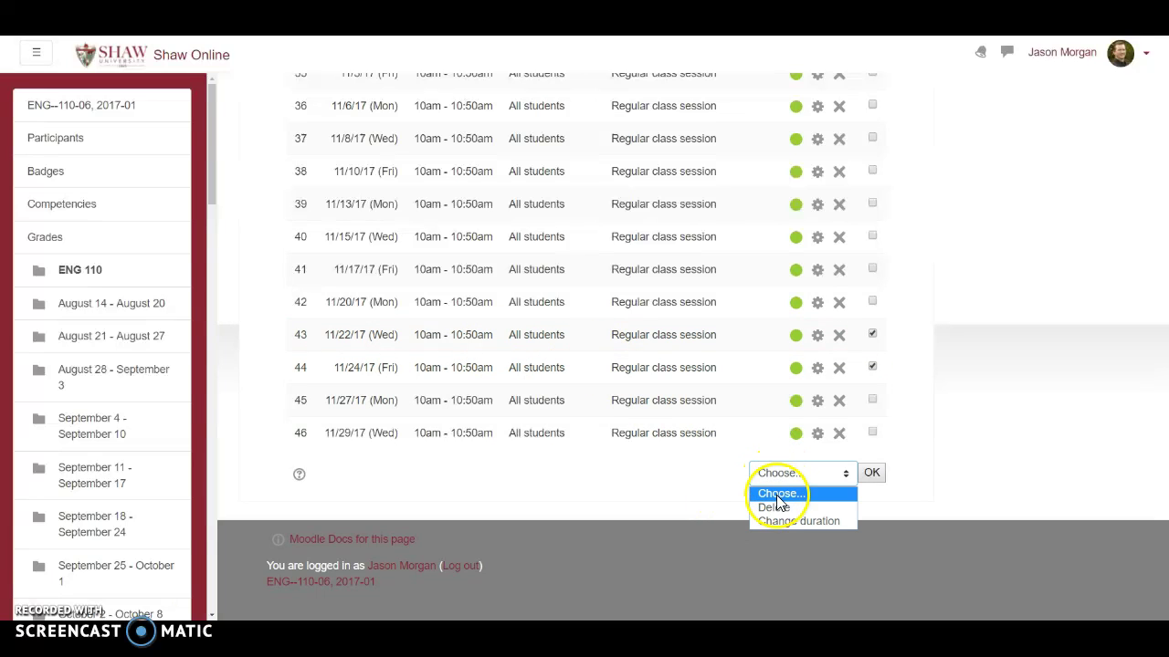
left_click(774, 507)
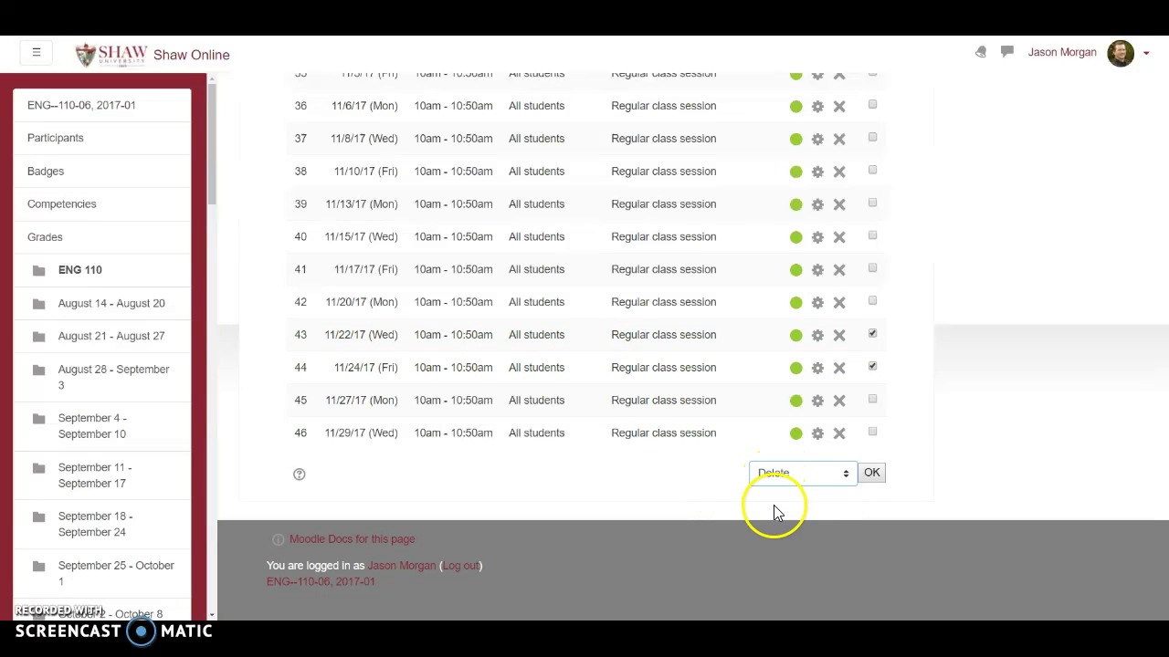
left_click(872, 474)
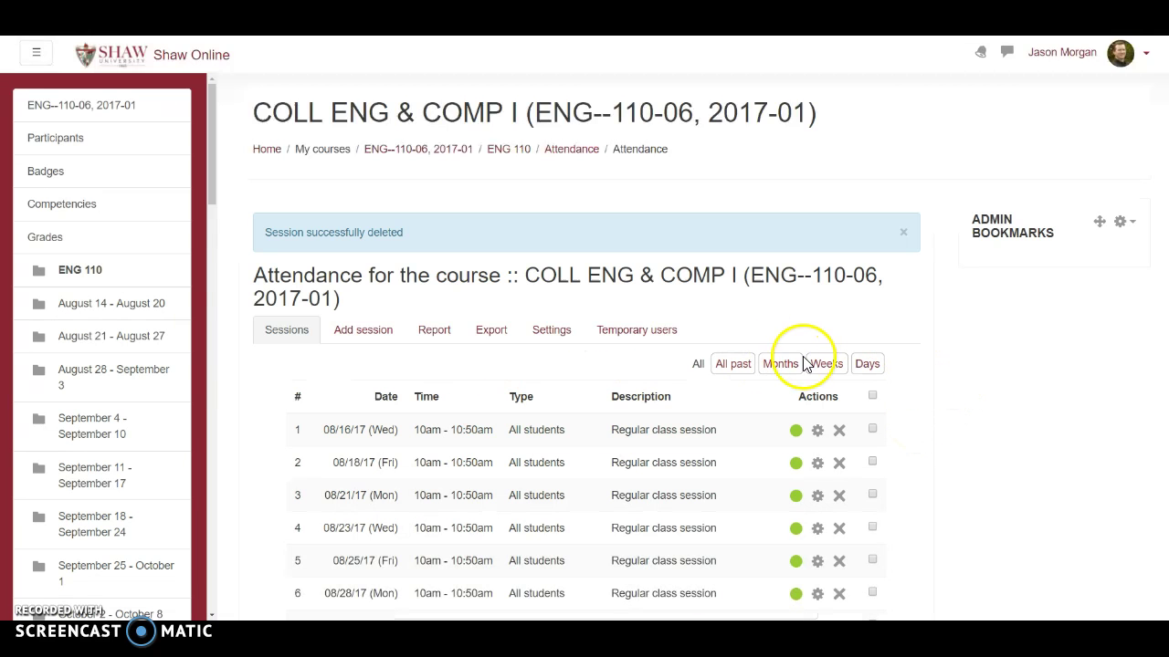
Show sessions by week and advance to the 08/13 – 08/19 week
scroll(644, 468, "down", 7)
scroll(644, 468, "up", 7)
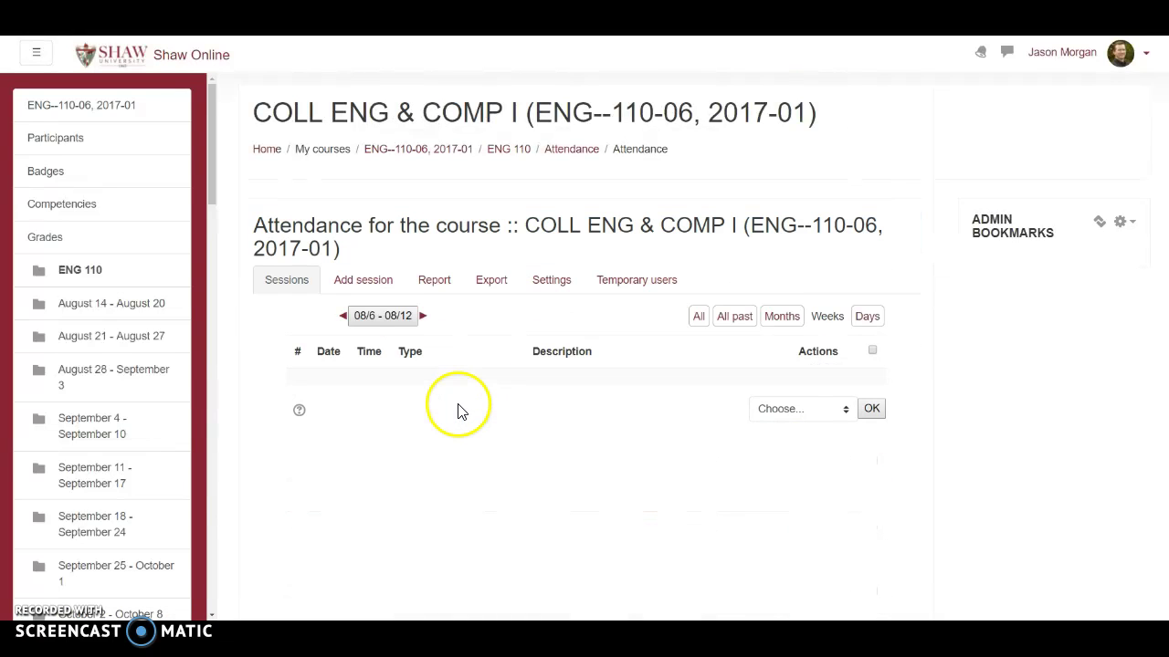
left_click(423, 315)
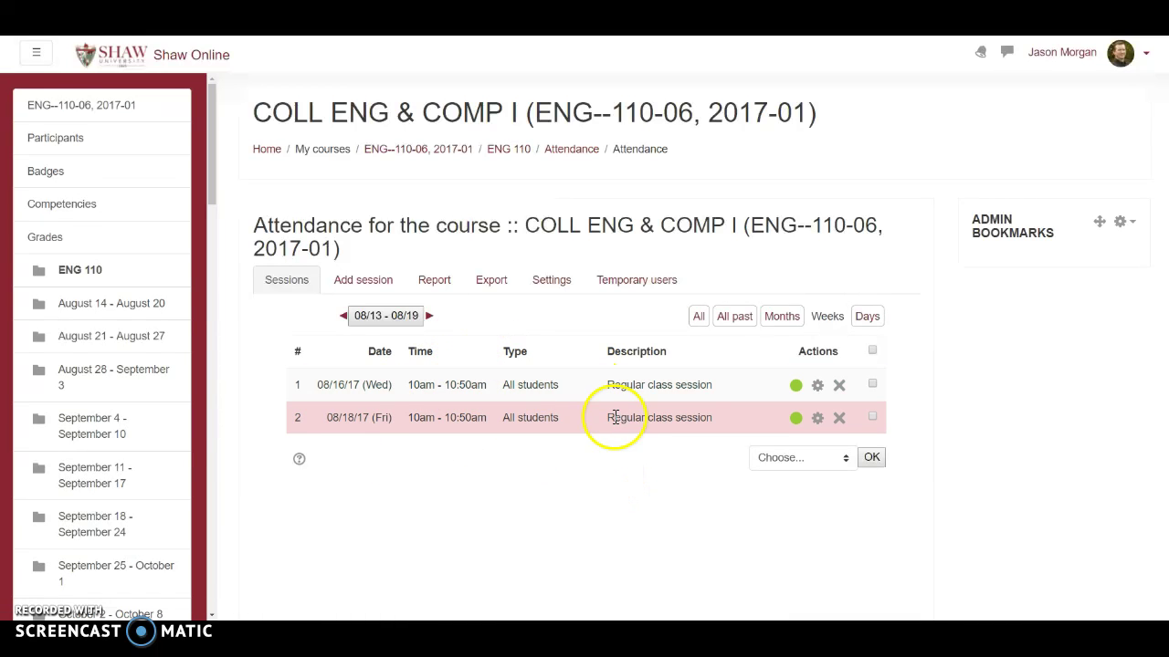
Return to the ENG--110-06 course page and scroll through the updated summary and first week
left_click(91, 116)
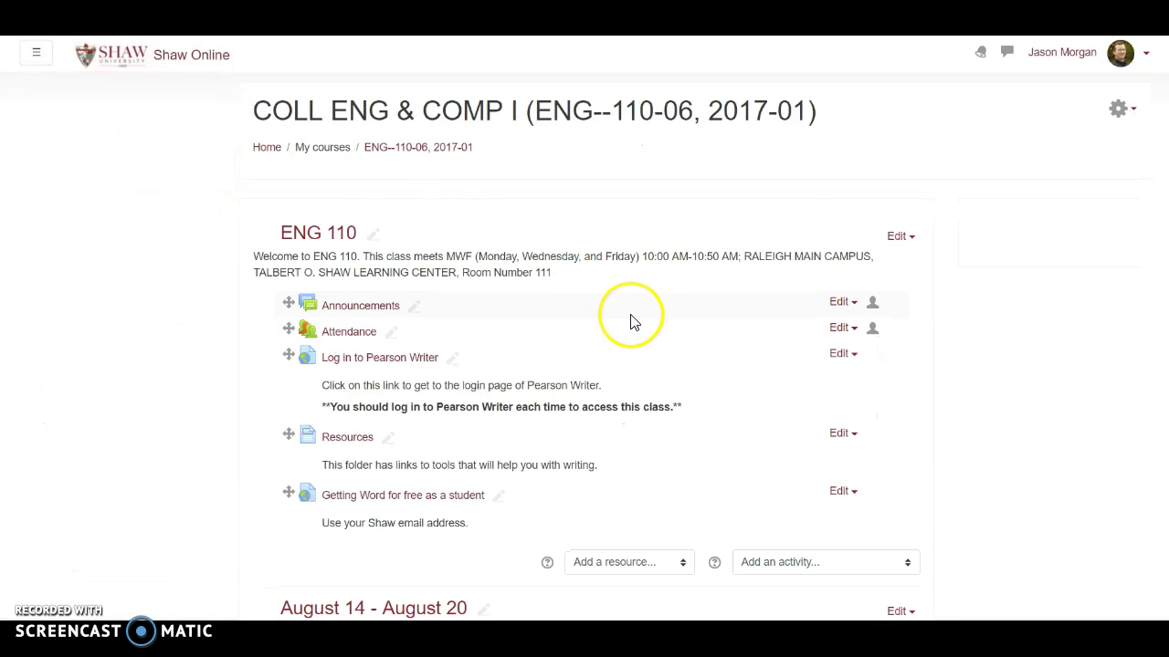
scroll(630, 320, "down", 1)
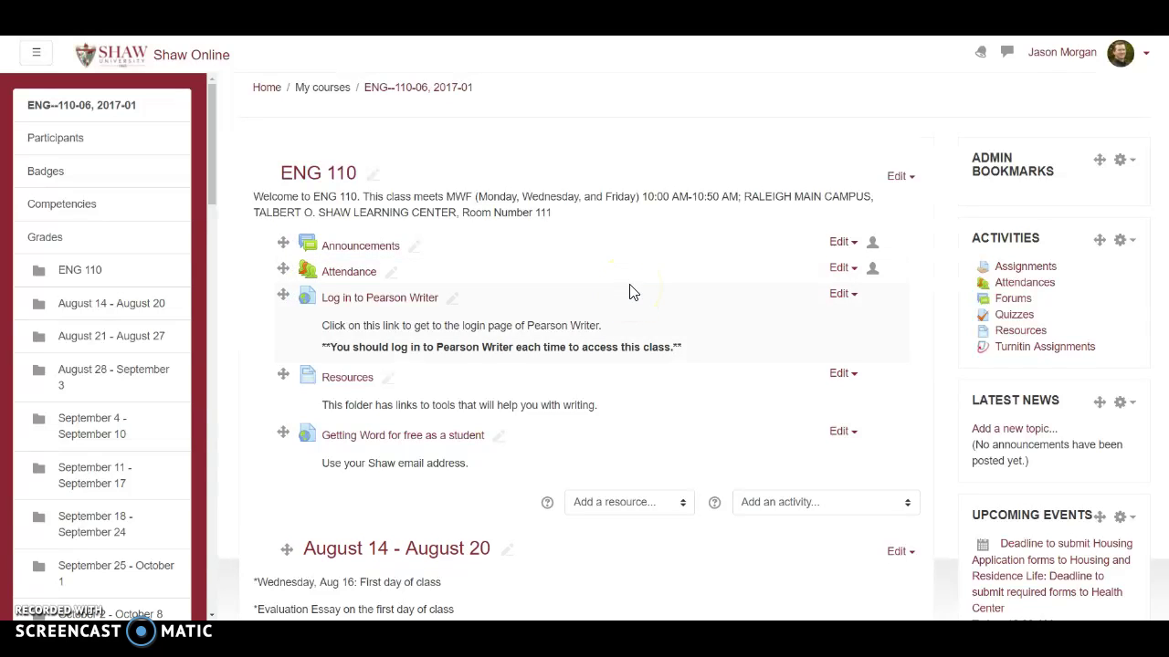
left_click(630, 292)
scroll(630, 291, "down", 4)
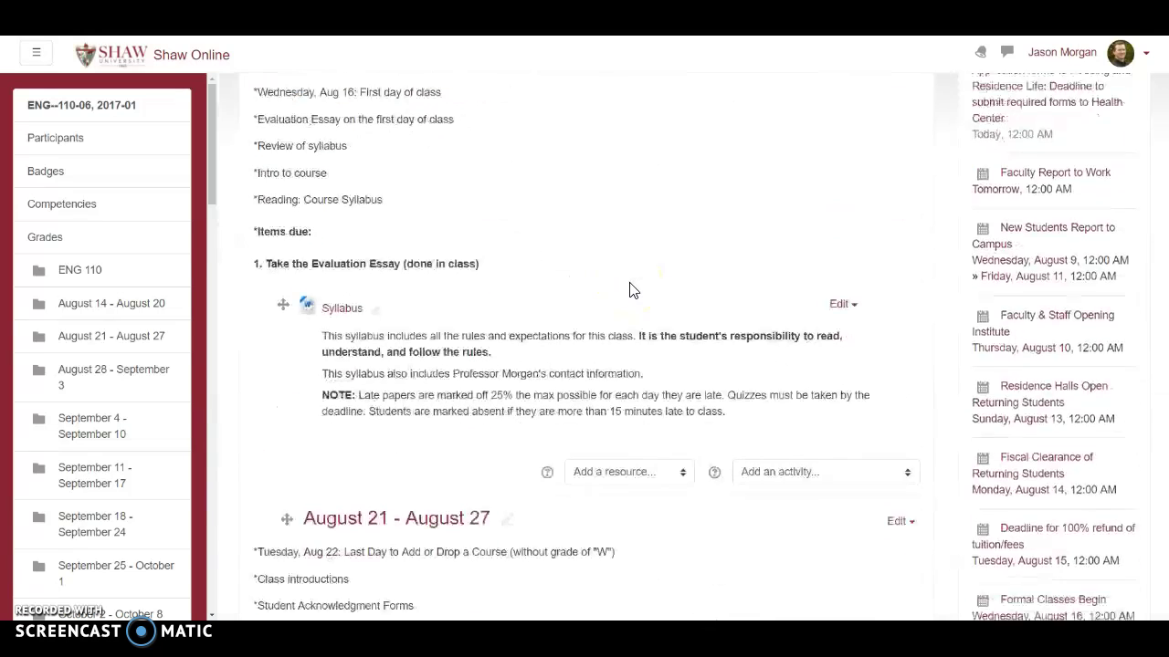
scroll(630, 292, "down", 3)
scroll(630, 291, "down", 2)
scroll(629, 291, "up", 5)
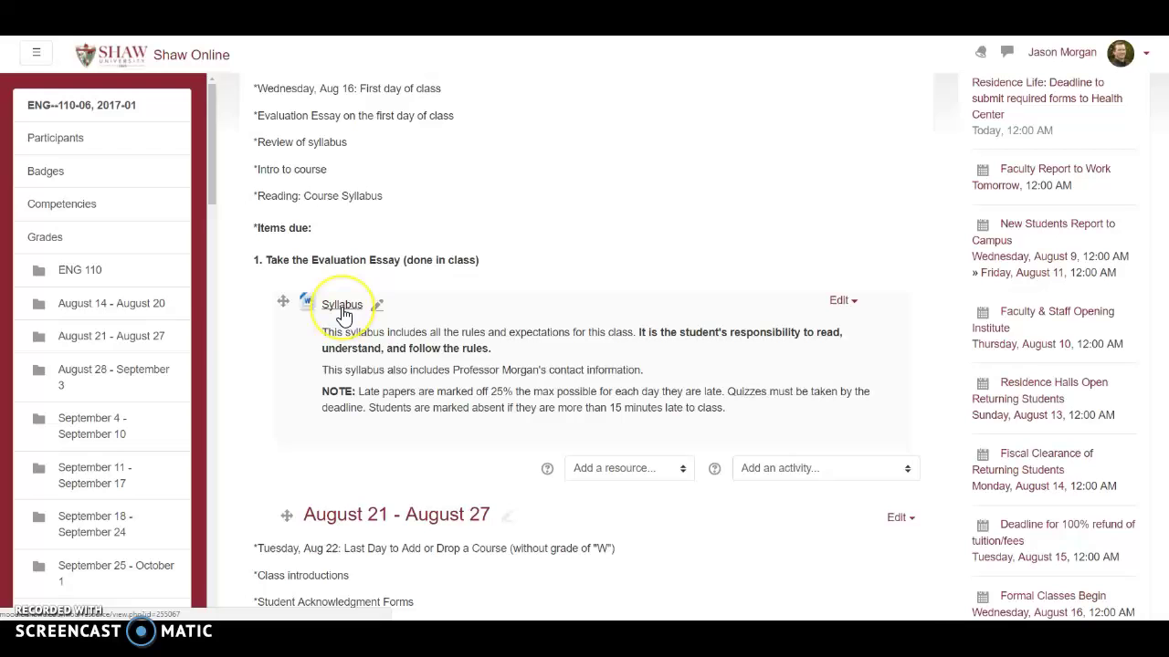
scroll(474, 273, "up", 5)
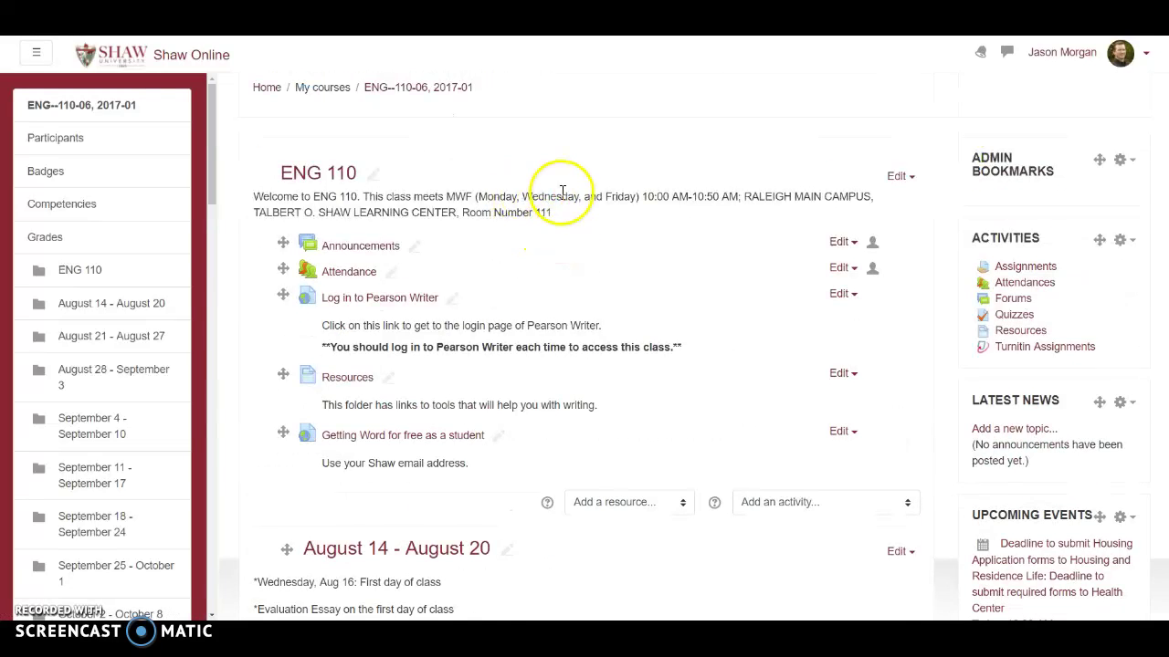
scroll(547, 201, "up", 1)
scroll(524, 252, "down", 4)
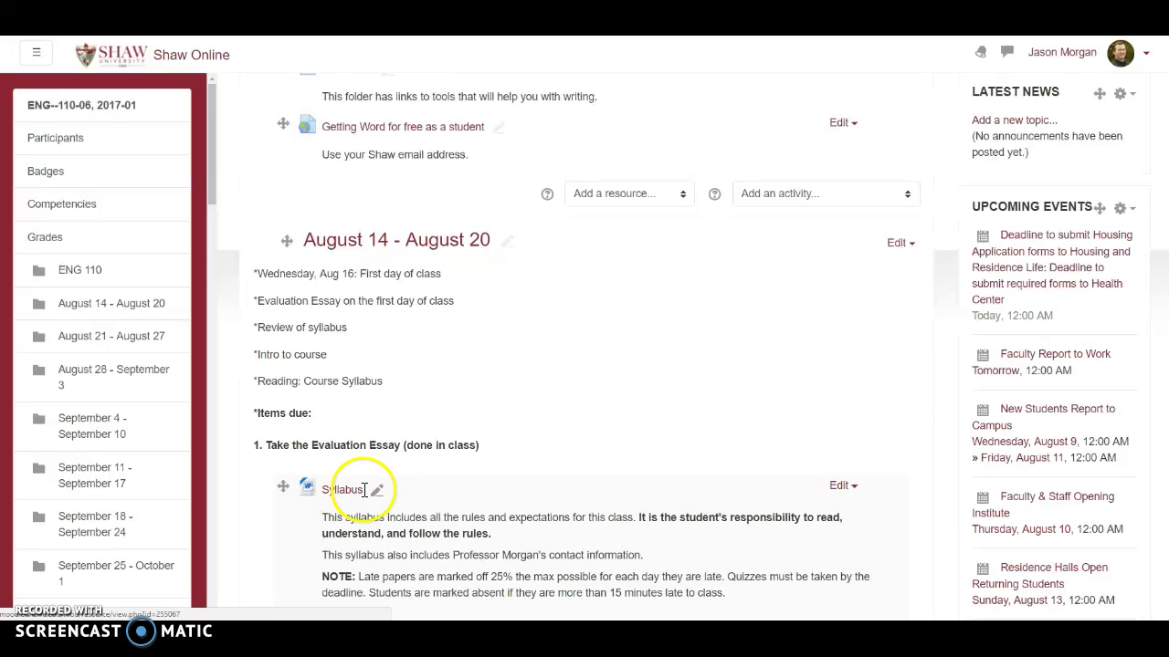
scroll(584, 424, "down", 2)
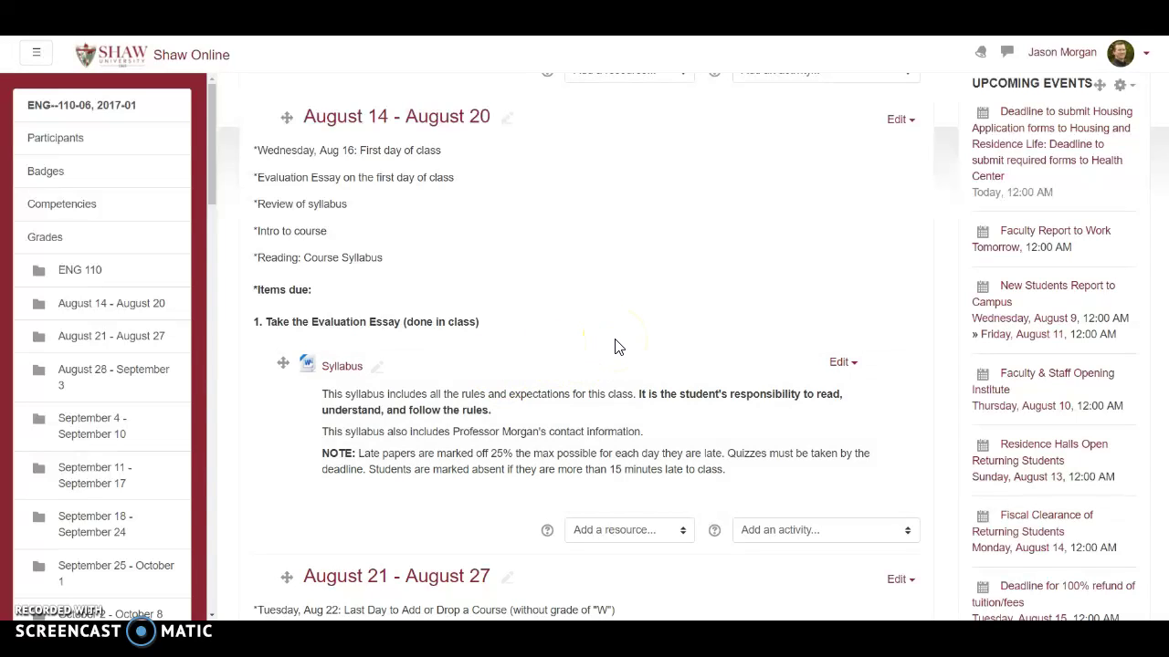
scroll(615, 346, "up", 4)
scroll(615, 346, "down", 6)
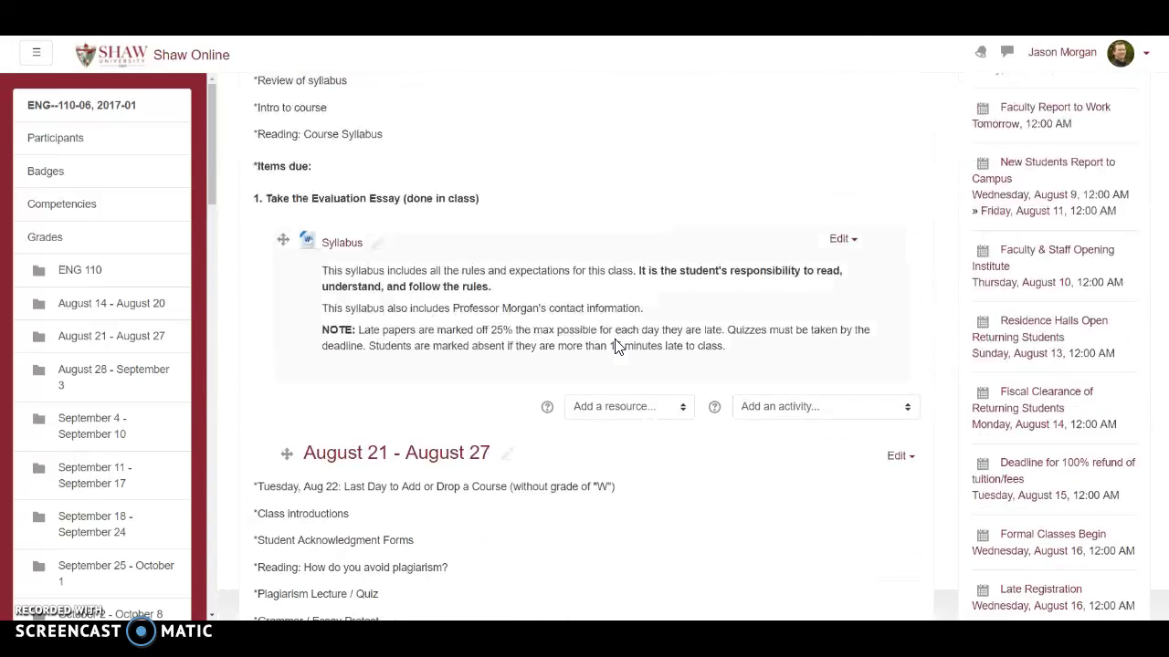
scroll(615, 346, "up", 9)
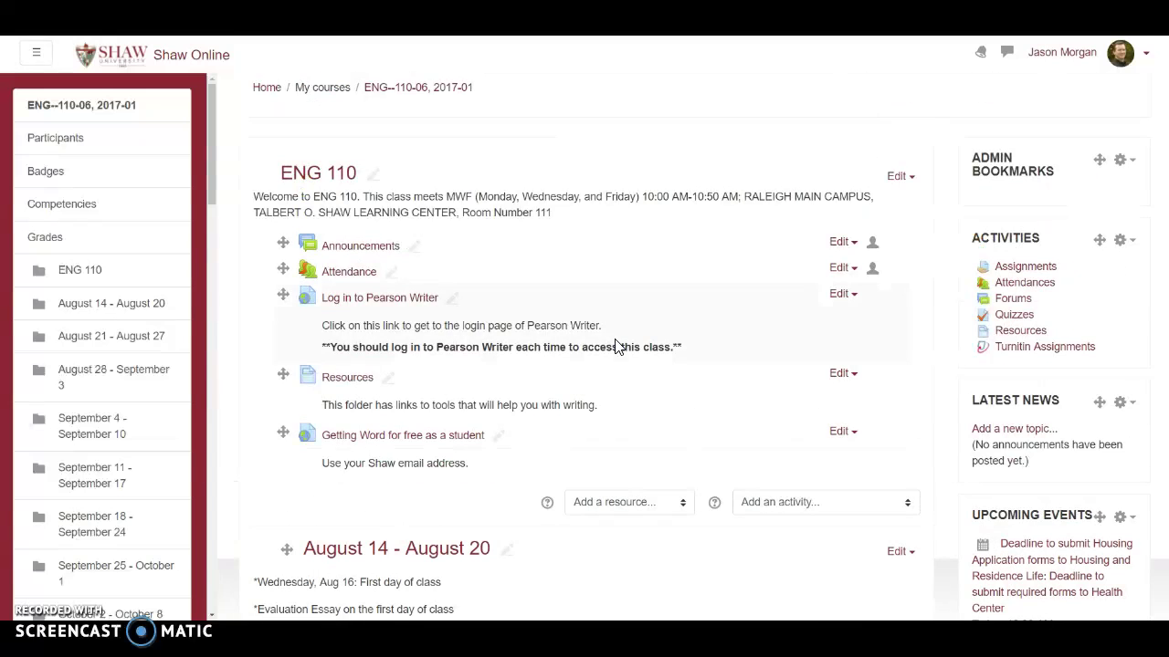
scroll(615, 346, "up", 1)
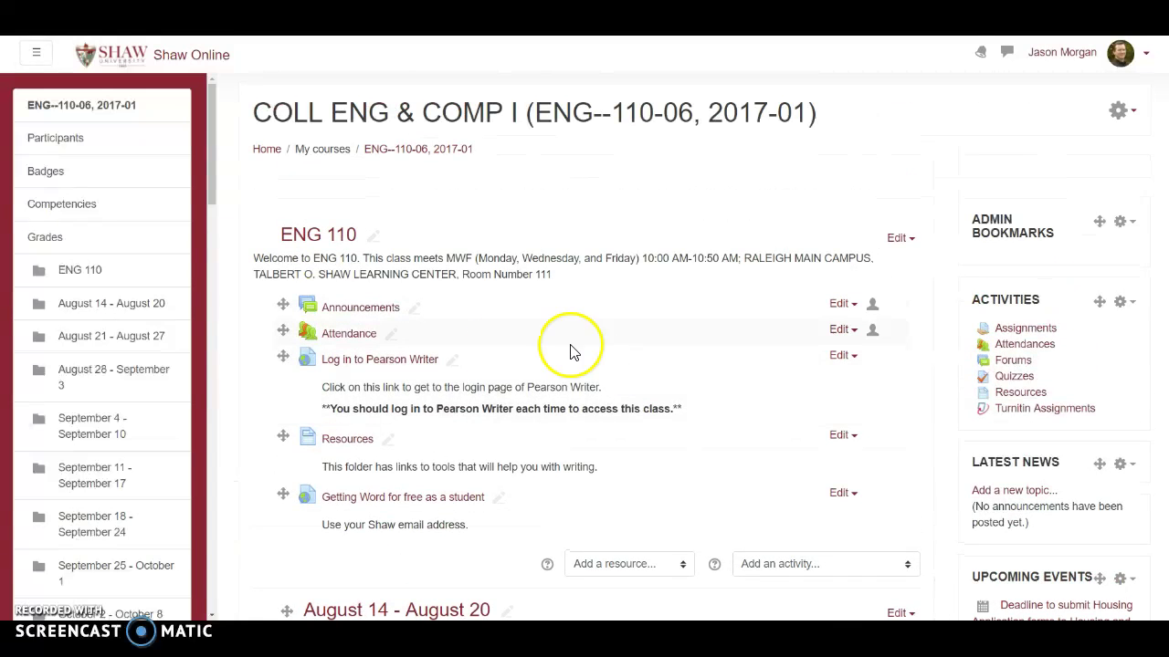